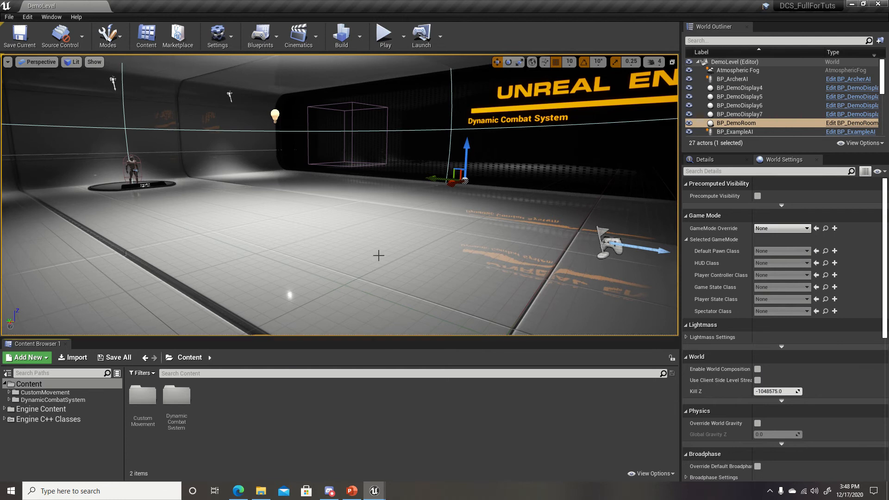
Play-test the demo level by running up to the ExampleAI enemy and engaging it, and end the play session.
right_click_drag(378, 255, 385, 255)
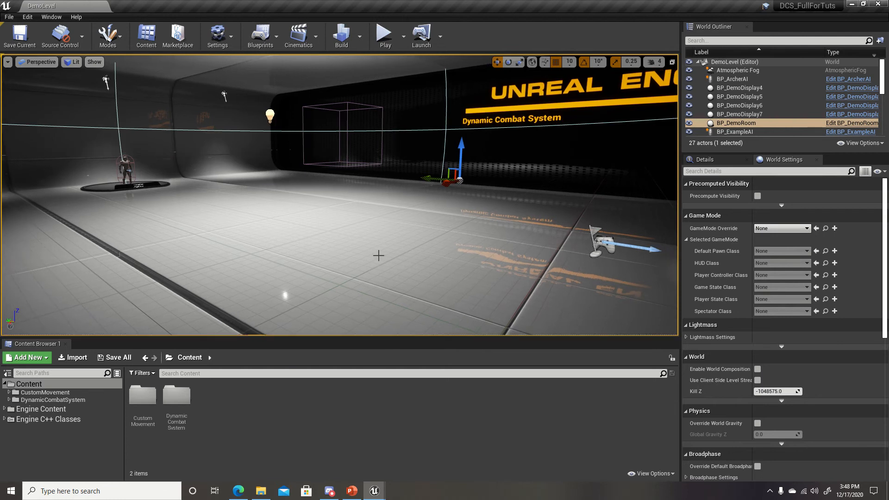
right_click_drag(329, 326, 345, 327)
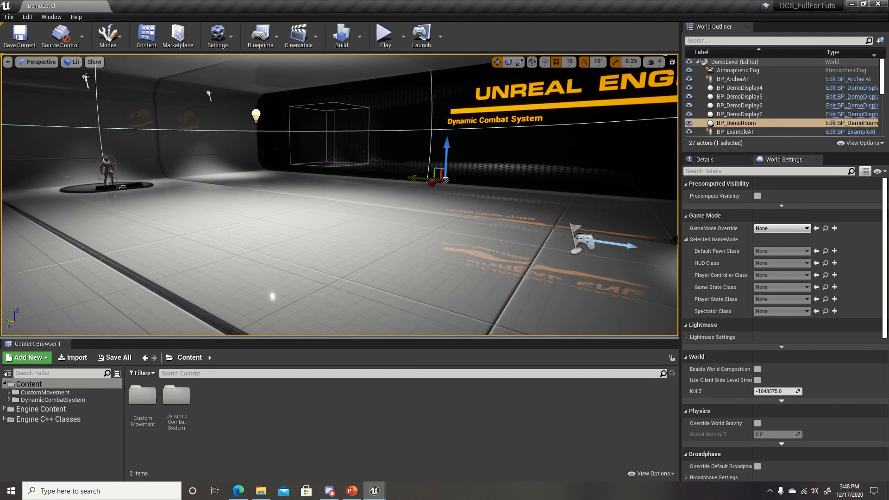
key("alt+p")
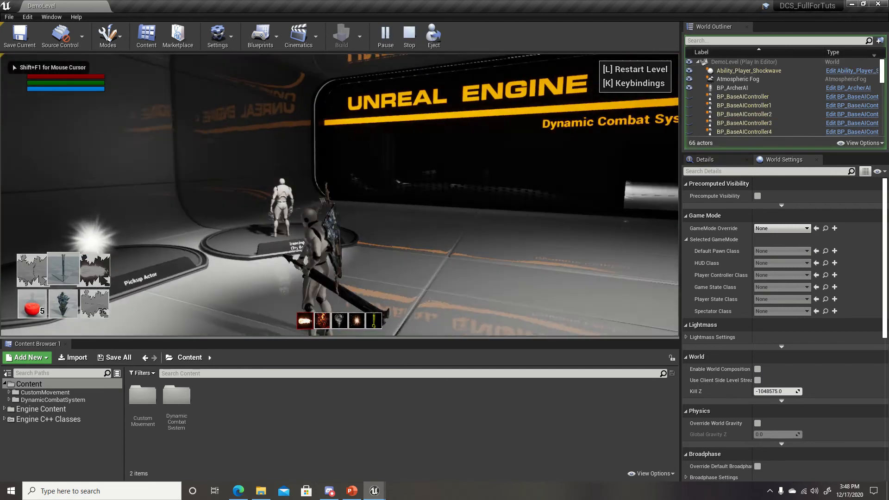
key("w")
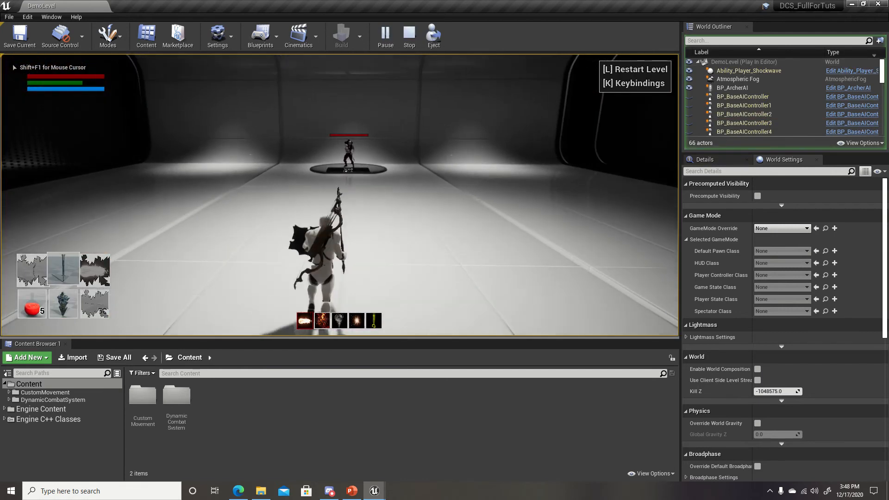
key("a")
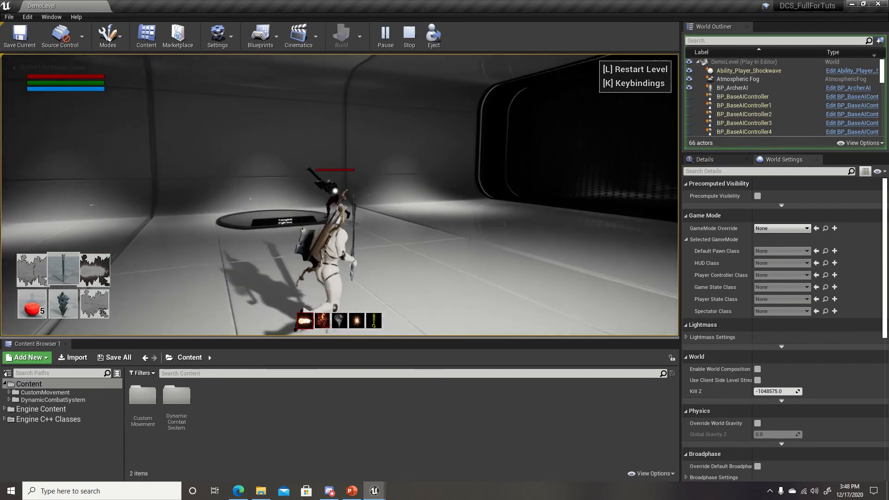
key("w")
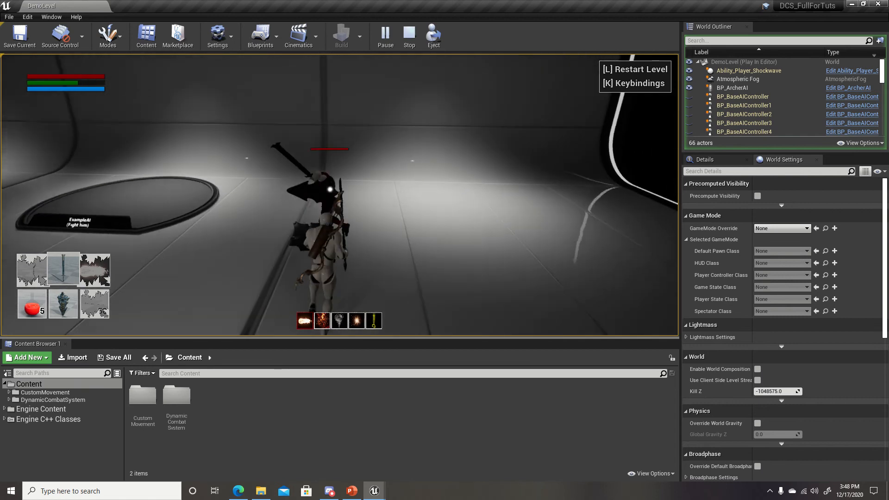
key("w")
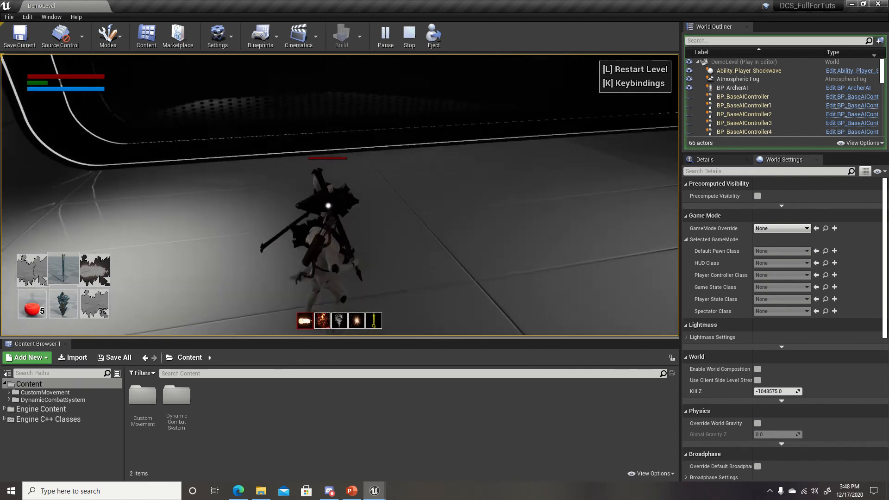
key("w")
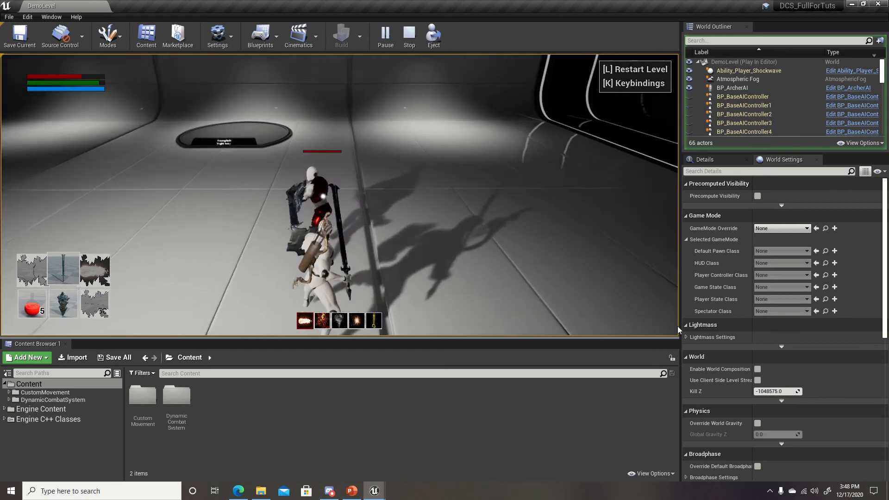
key("Escape")
right_click_drag(469, 264, 438, 242)
key("a")
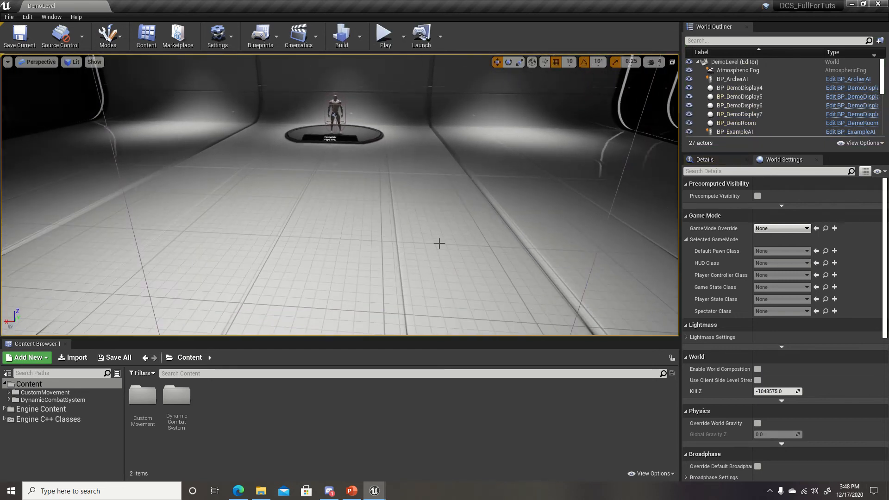
Open the DynamicCombatSystem/Blueprints/AI/Example content folder.
double_click(179, 398)
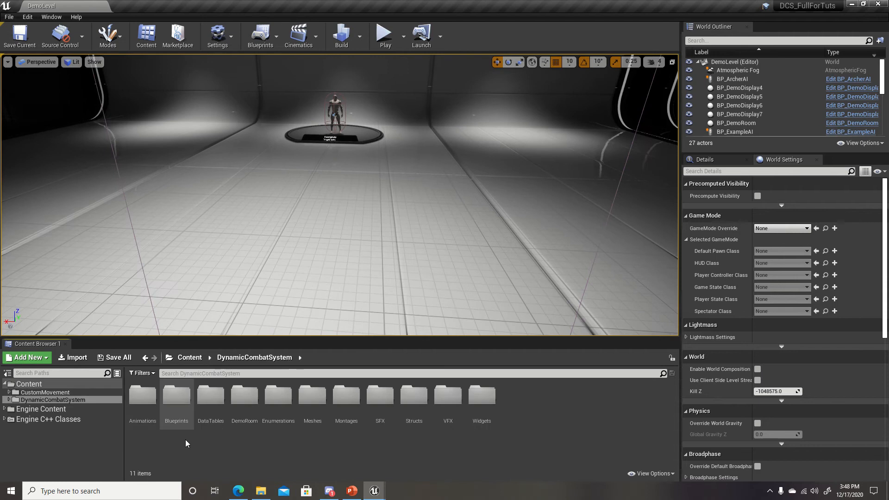
double_click(177, 403)
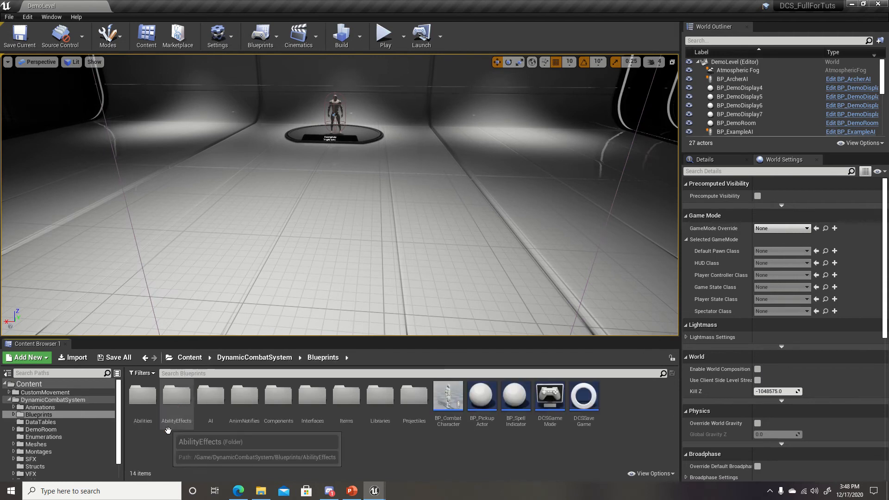
double_click(212, 402)
left_click(245, 397)
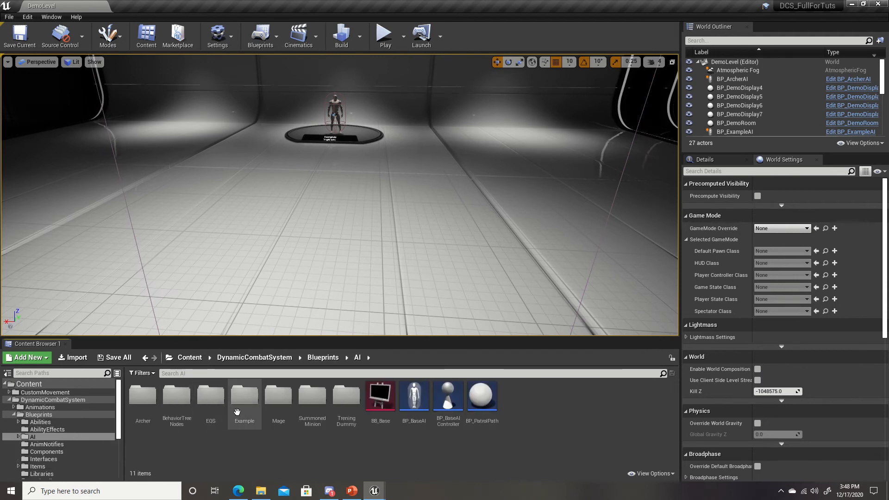
double_click(244, 397)
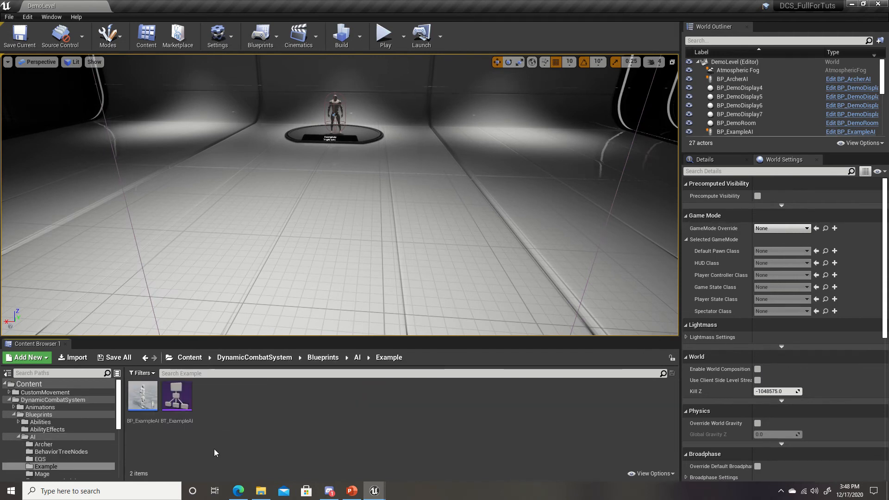
Create a child Blueprint class of BP_ExampleAI and name it BP_UnarmedAI.
right_click(144, 397)
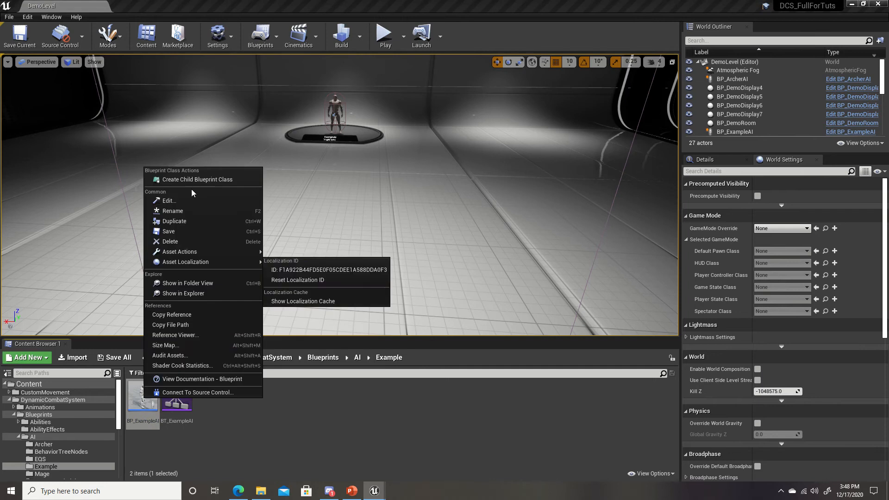
left_click(199, 179)
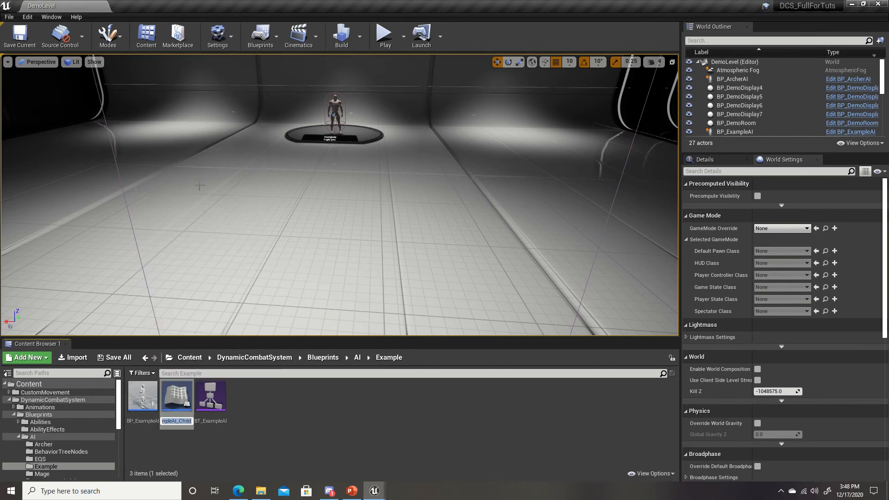
type("BP_Una")
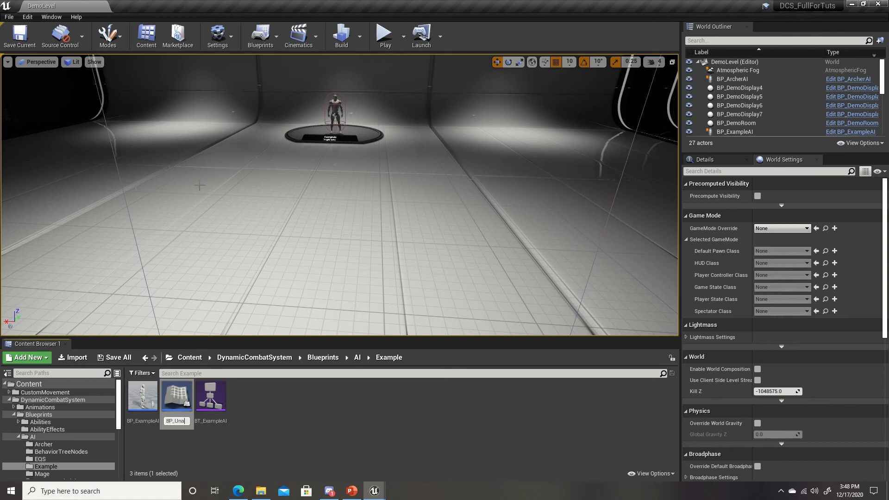
key("Return")
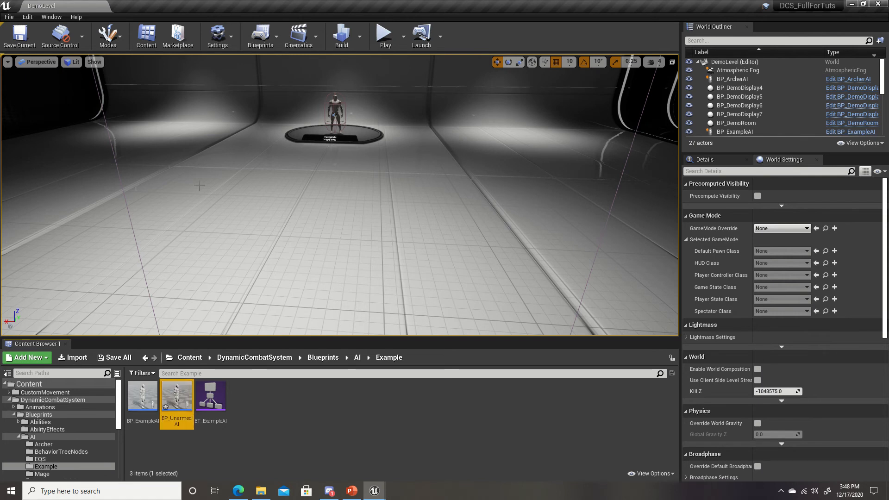
Open BP_UnarmedAI, locate its assigned behavior tree BT_ExampleAI, and duplicate that tree as BT_ExampleUnarmed.
double_click(175, 395)
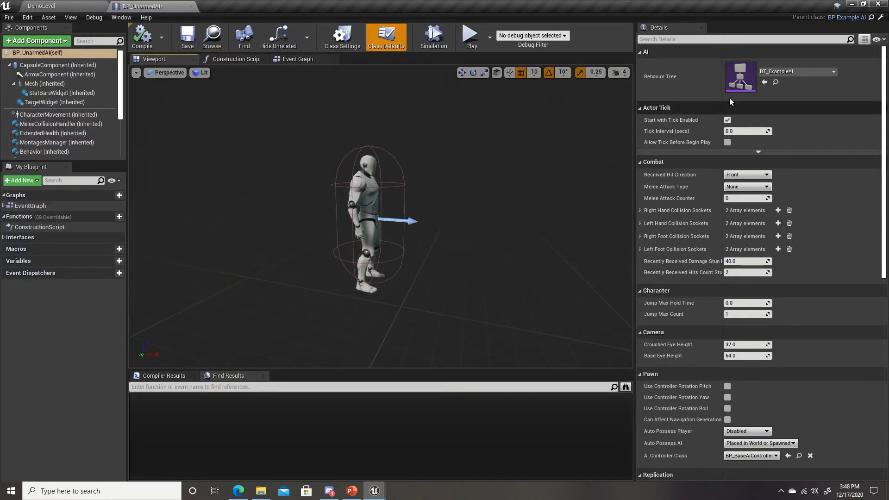
left_click(775, 82)
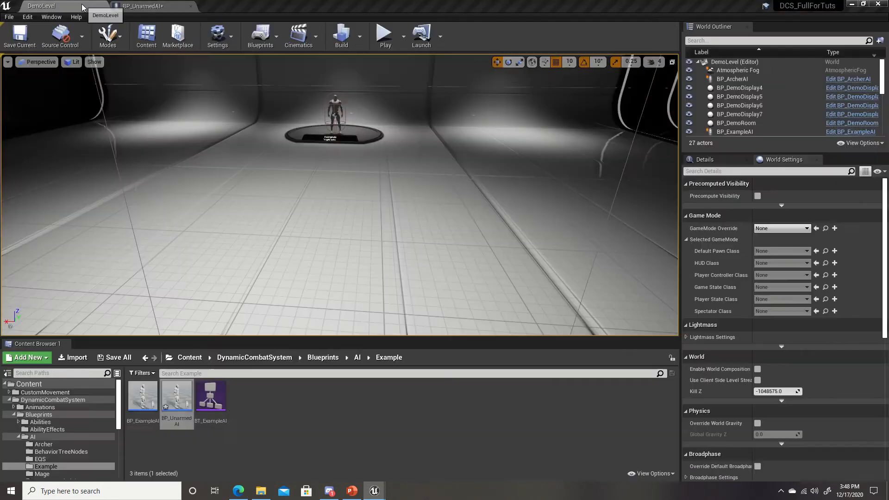
left_click(212, 410)
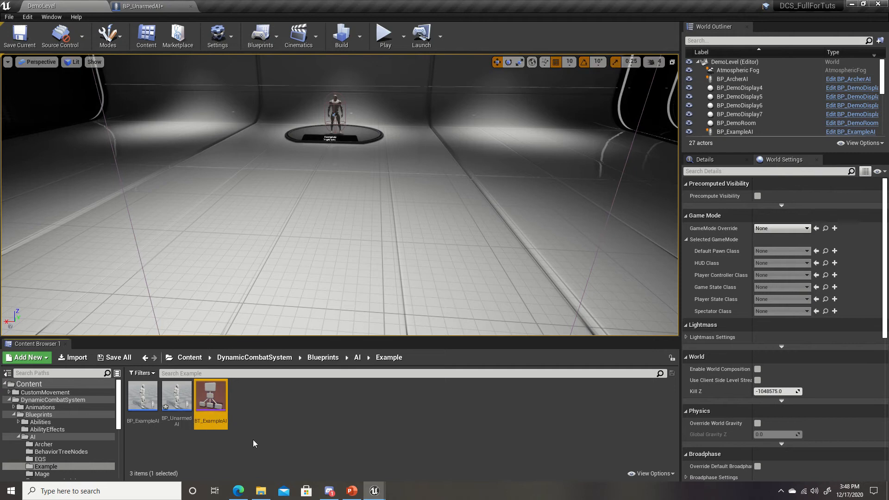
right_click(216, 410)
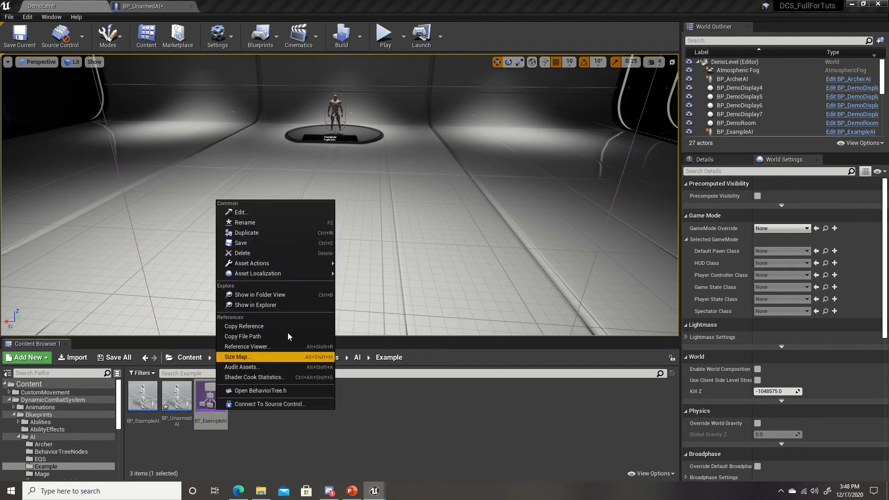
left_click(276, 233)
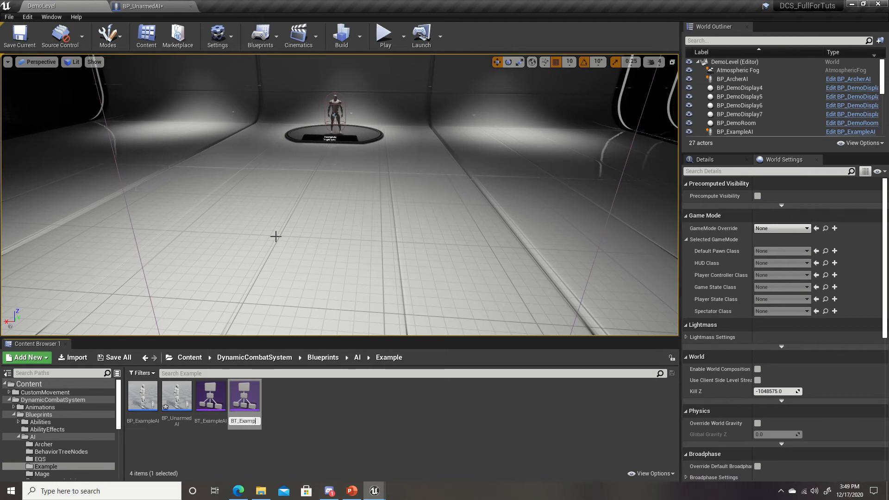
type("ed")
key("Return")
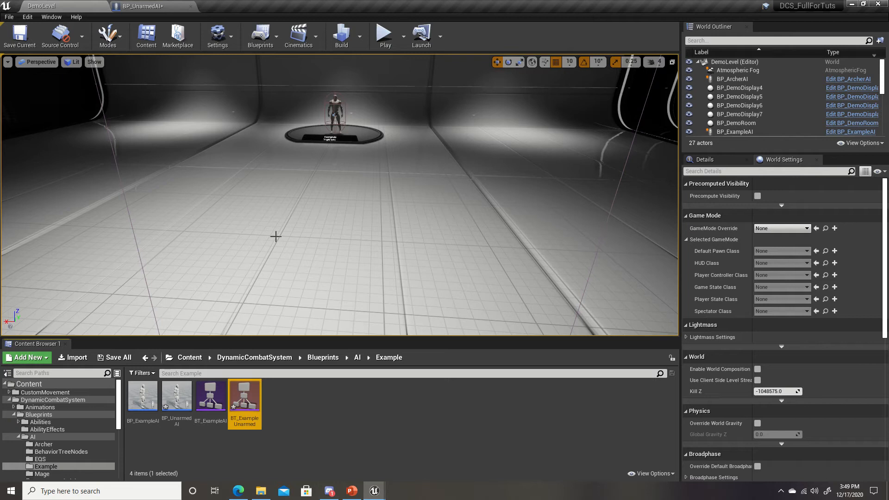
In BT_ExampleUnarmed, set the Attack Behavior Range of the S_UpdateExampleAIBehavior service to 250.
double_click(245, 398)
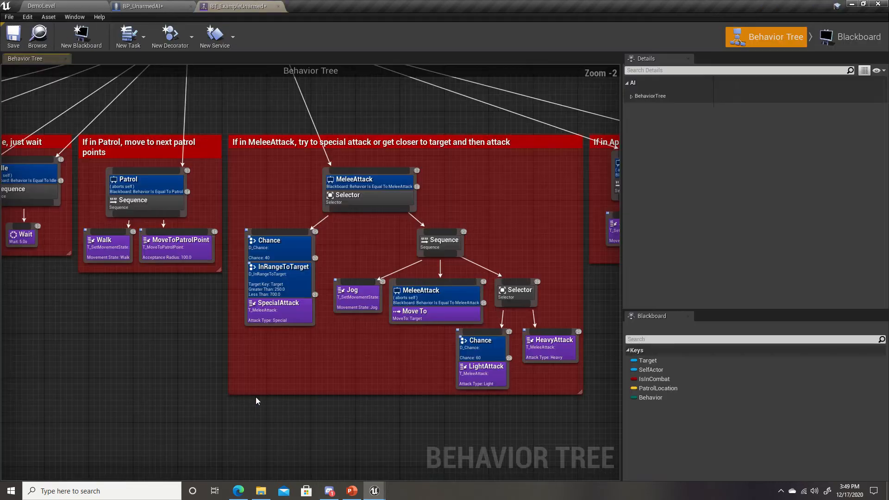
right_click_drag(289, 269, 299, 295)
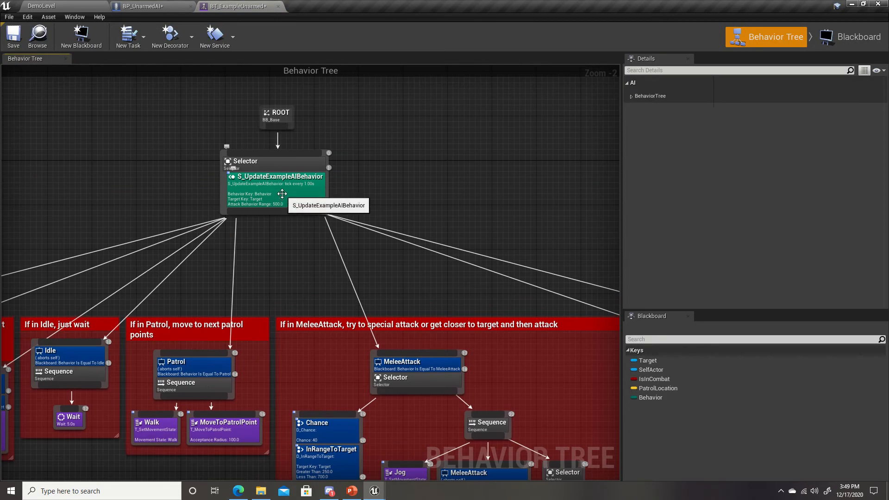
left_click(280, 192)
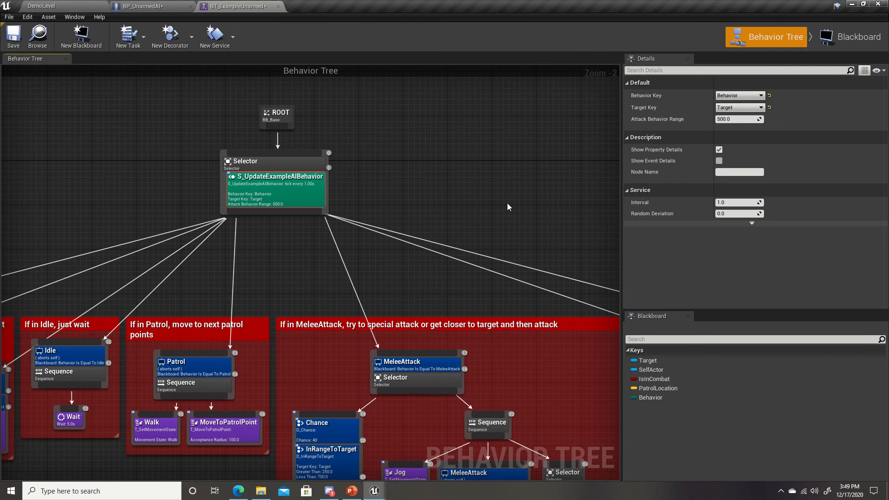
left_click(738, 119)
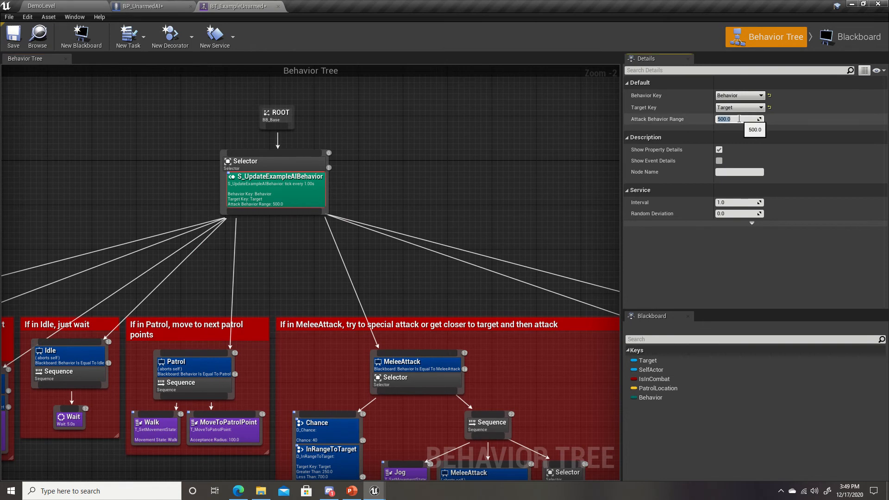
left_click(504, 173)
right_click_drag(454, 204, 474, 184)
left_click(320, 172)
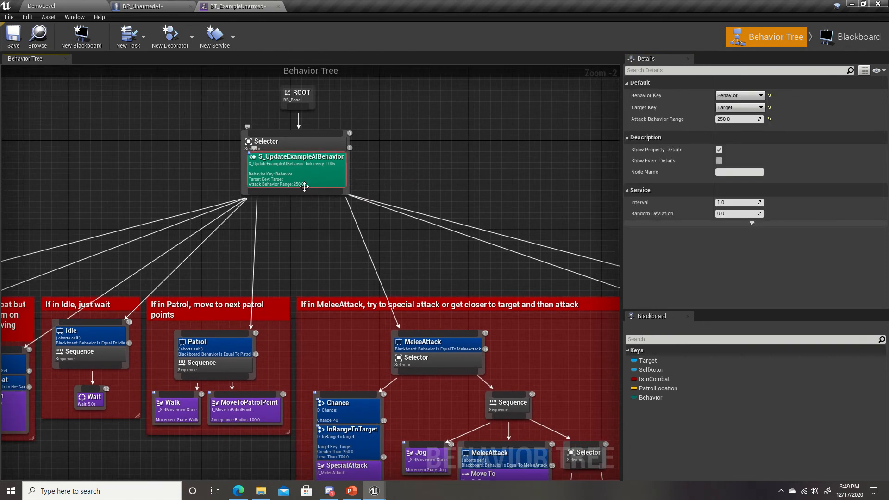
Break the link between the MeleeAttack selector and the SpecialAttack task, and save the behavior tree.
right_click_drag(418, 286, 421, 177)
right_click_drag(359, 259, 319, 212)
right_click_drag(388, 242, 359, 215)
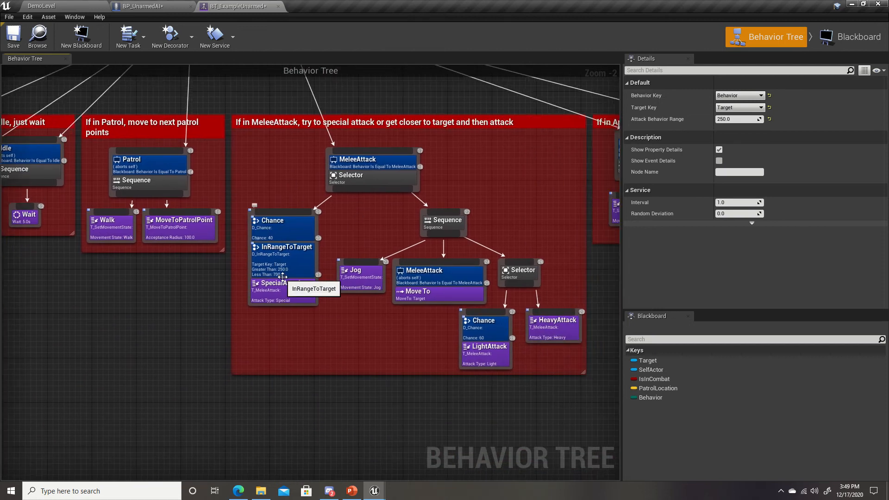
right_click(308, 213)
left_click(338, 224)
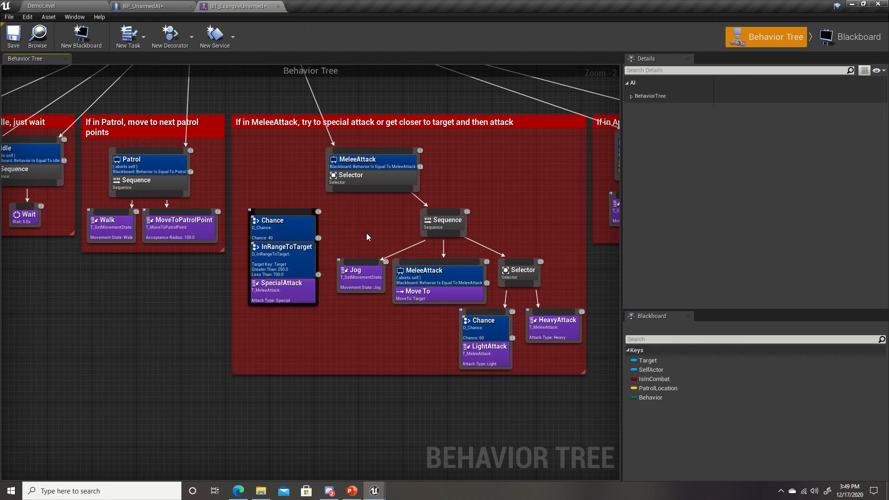
right_click_drag(522, 200, 503, 171)
scroll(474, 182, "down", 2)
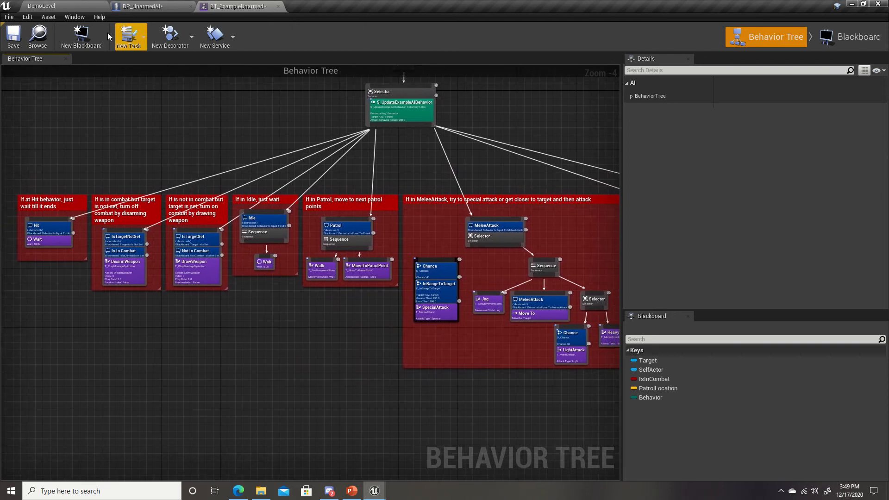
left_click(15, 39)
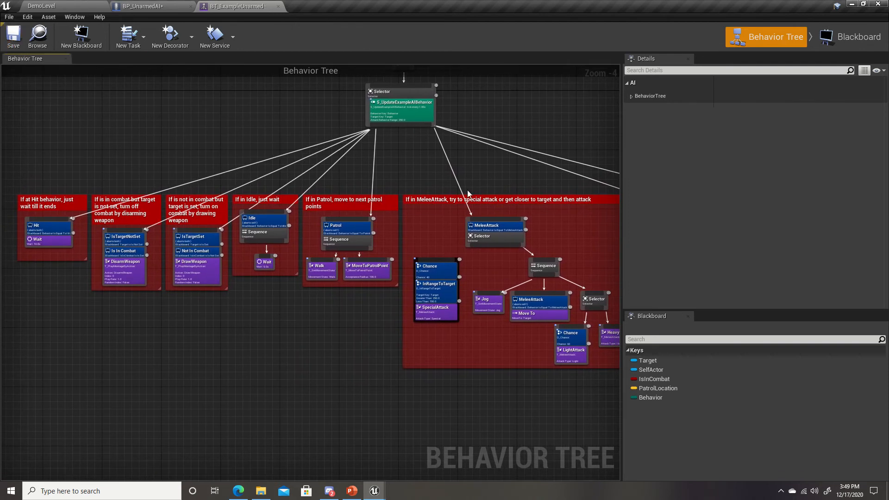
right_click_drag(469, 193, 434, 187)
Assign BT_ExampleUnarmed as the behavior tree of BP_UnarmedAI.
left_click(155, 7)
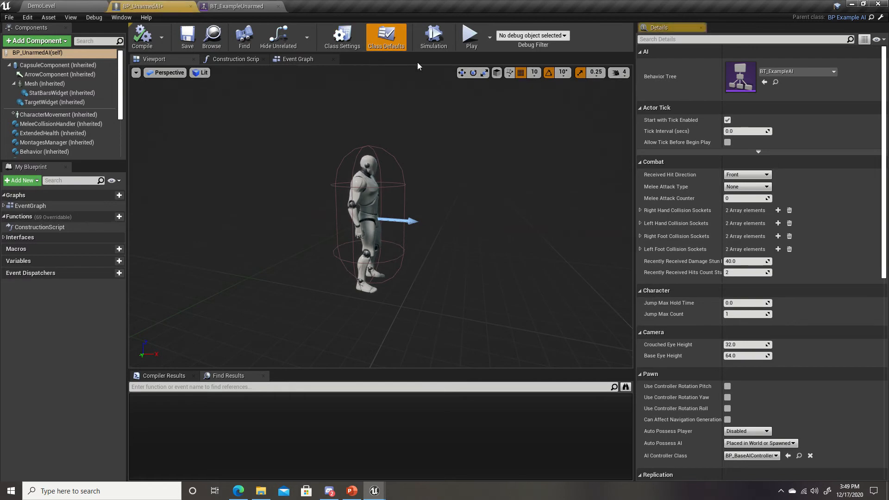
left_click(796, 73)
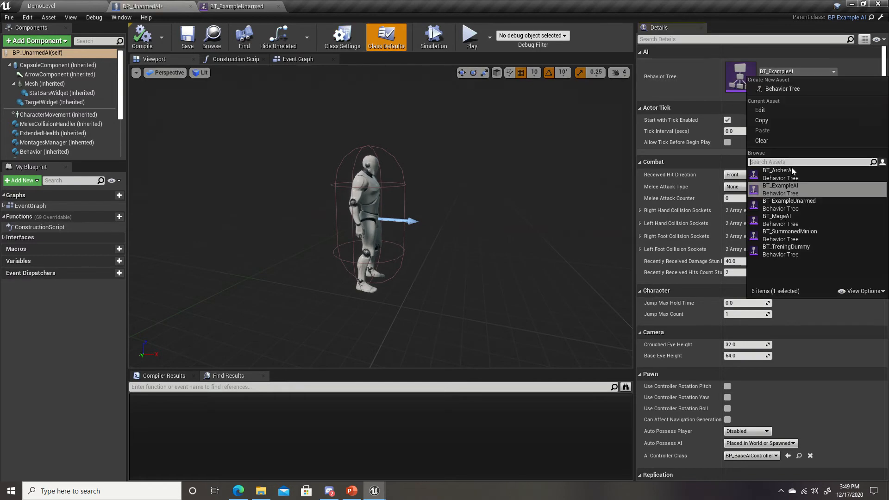
left_click(807, 204)
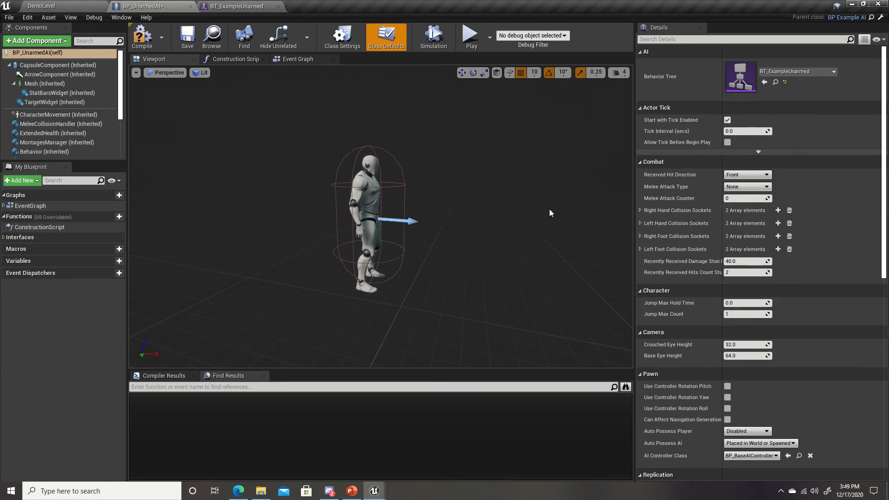
Compile and save BP_UnarmedAI, and override its Get Montages function.
left_click(145, 38)
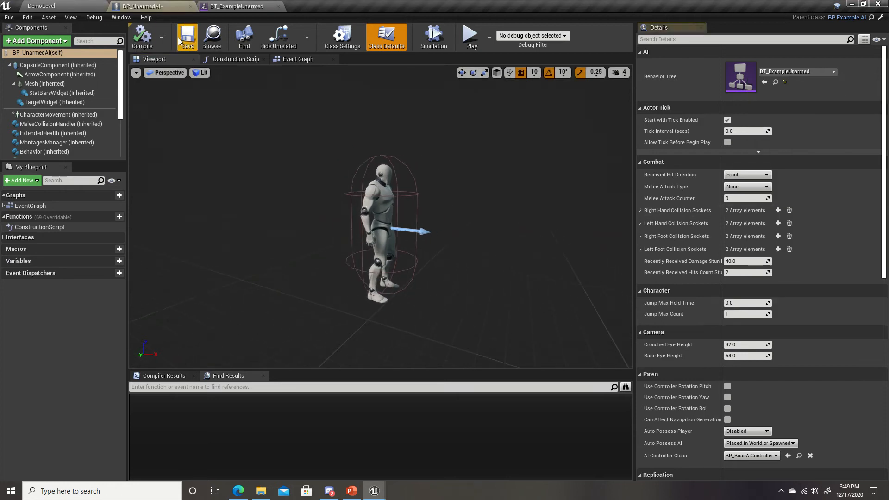
left_click(183, 40)
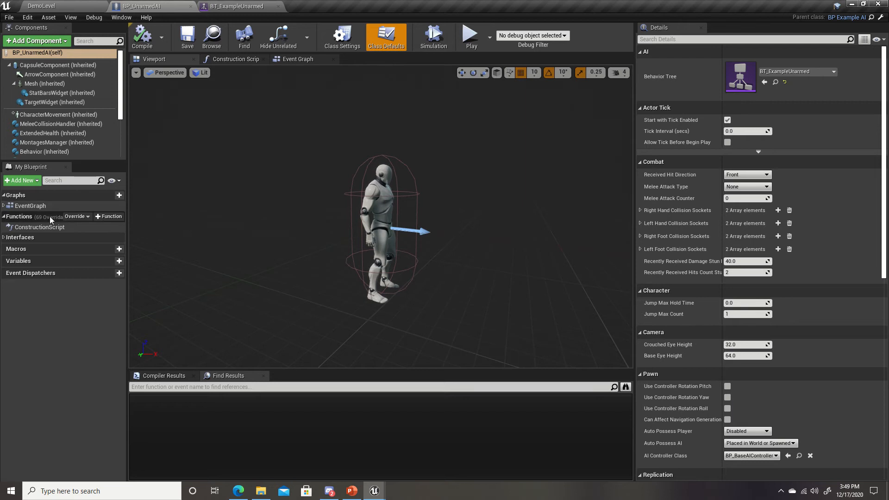
left_click(80, 216)
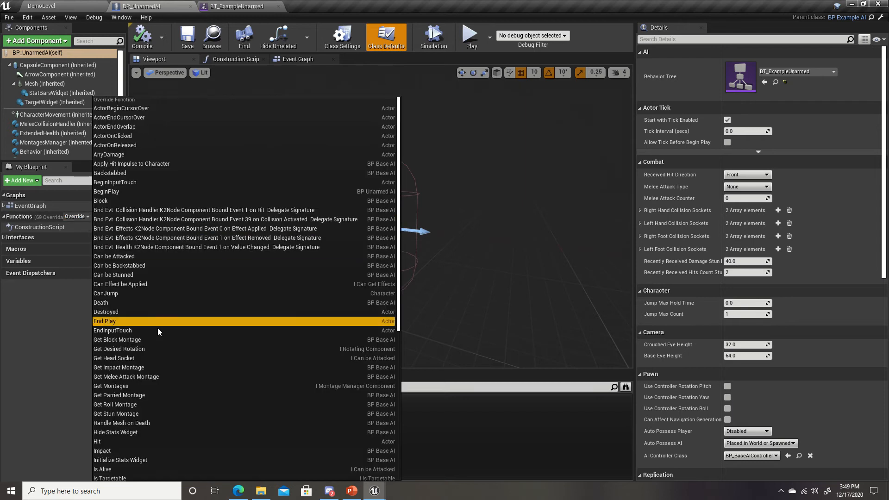
left_click(117, 387)
right_click_drag(352, 305, 276, 272)
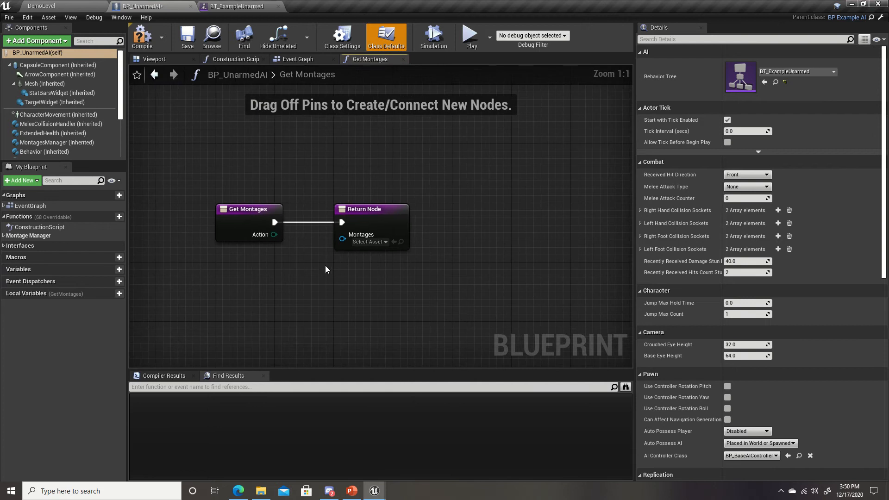
Set the Montages output of the Get Montages return node to DT_Player_U_Montages and save the blueprint.
left_click(370, 242)
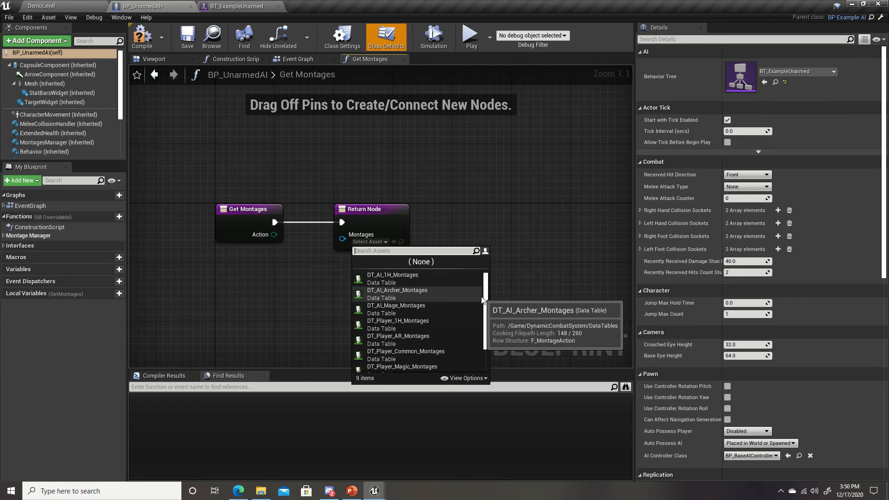
scroll(485, 324, "down", 3)
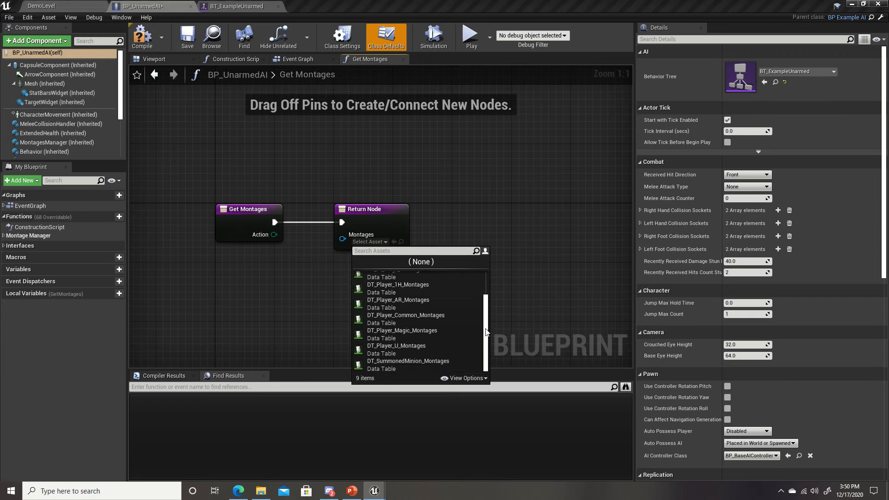
left_click(406, 348)
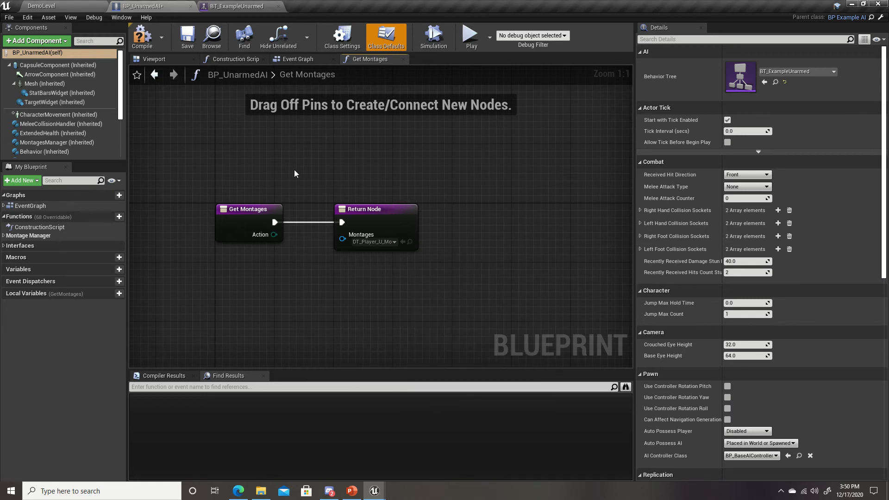
right_click_drag(294, 173, 315, 186)
left_click(187, 39)
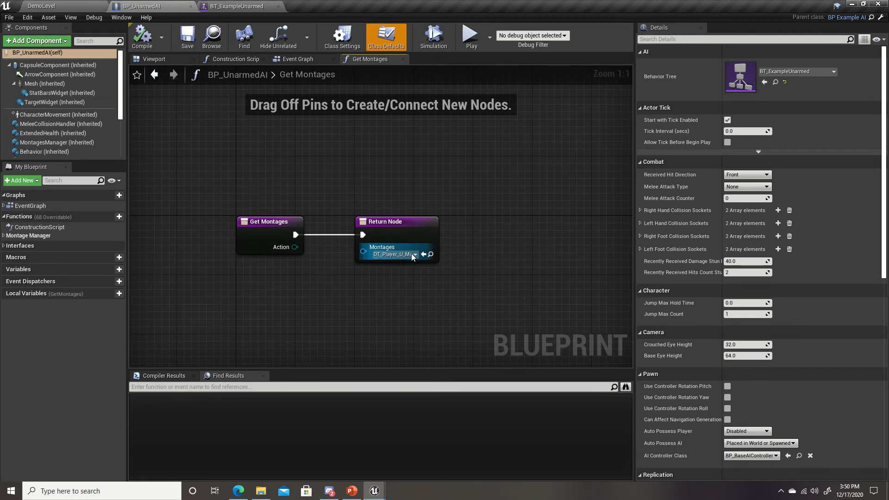
Locate the assigned DT_Player_U_Montages data table among the project assets and open it to review its montage rows.
left_click(430, 254)
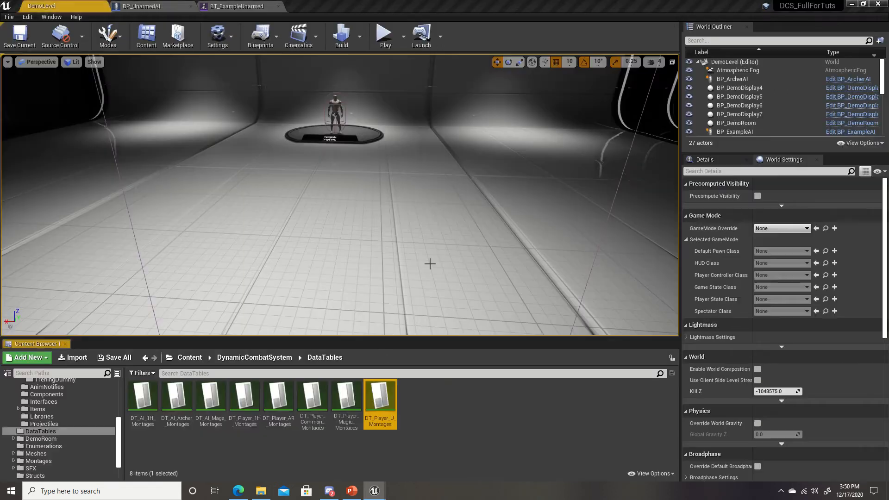
right_click(389, 406)
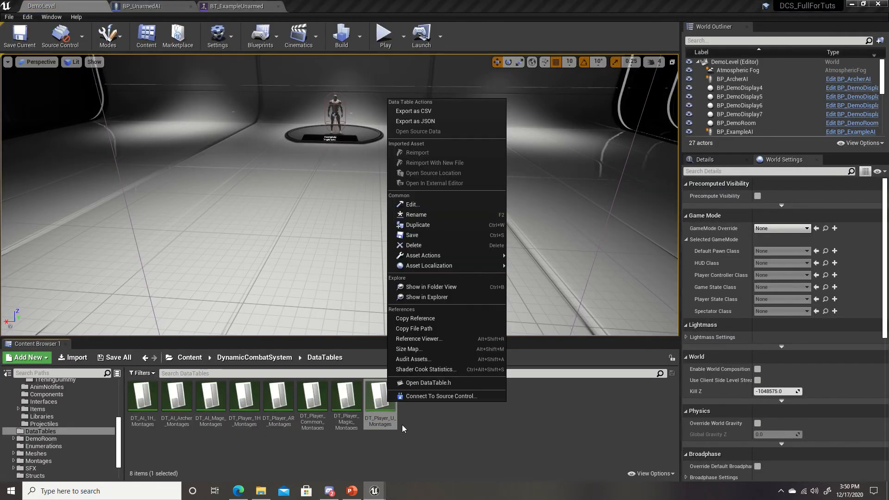
left_click(434, 428)
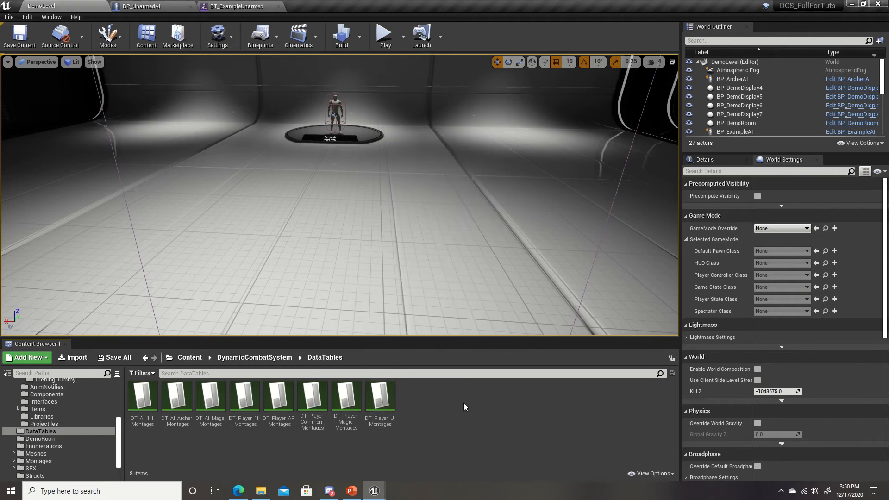
double_click(380, 398)
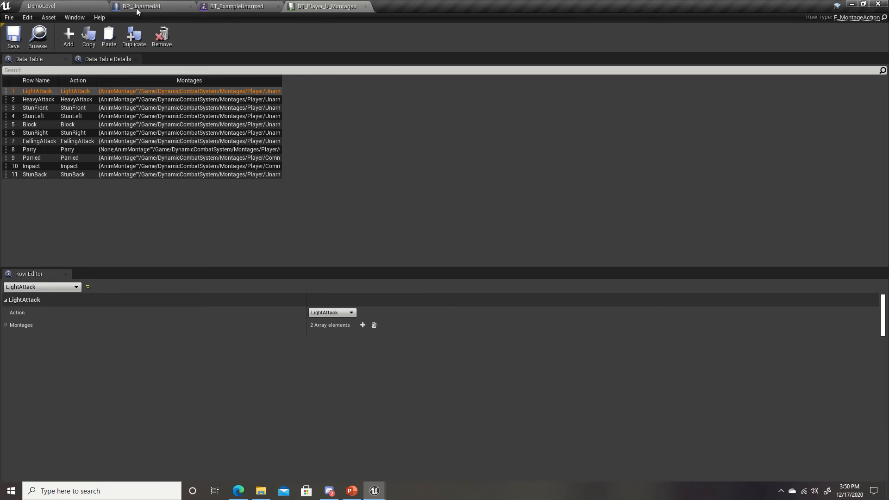
Delete the BP_ExampleAI enemy standing at the display platform in DemoLevel.
left_click(88, 6)
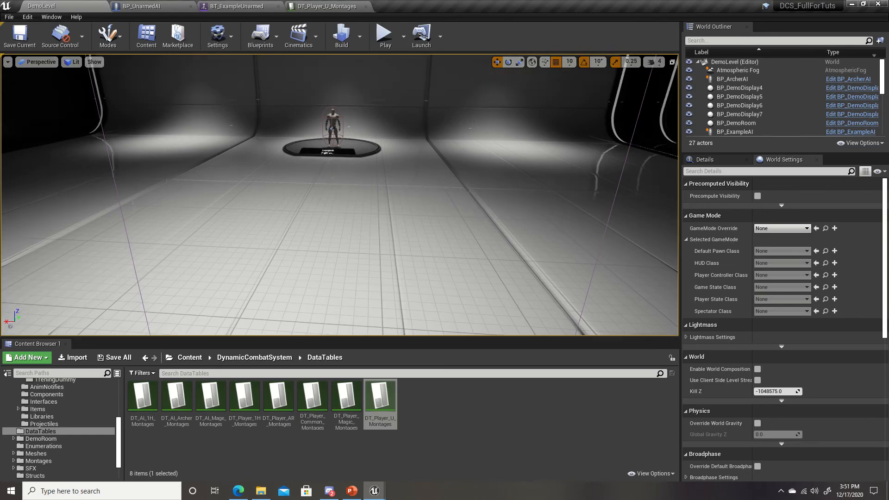
right_click_drag(390, 218, 389, 208)
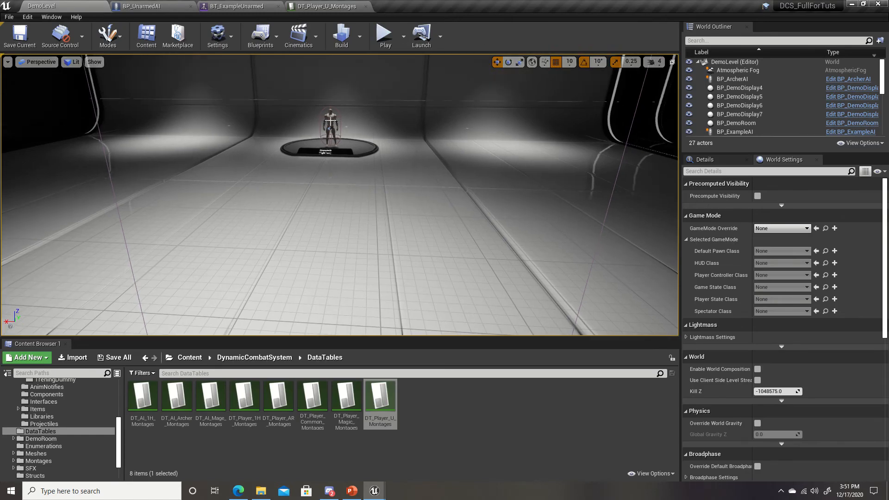
left_click(331, 125)
key("Delete")
Place BP_UnarmedAI from the Blueprints/AI/Example folder on the floor in front of the empty display platform.
left_click(260, 357)
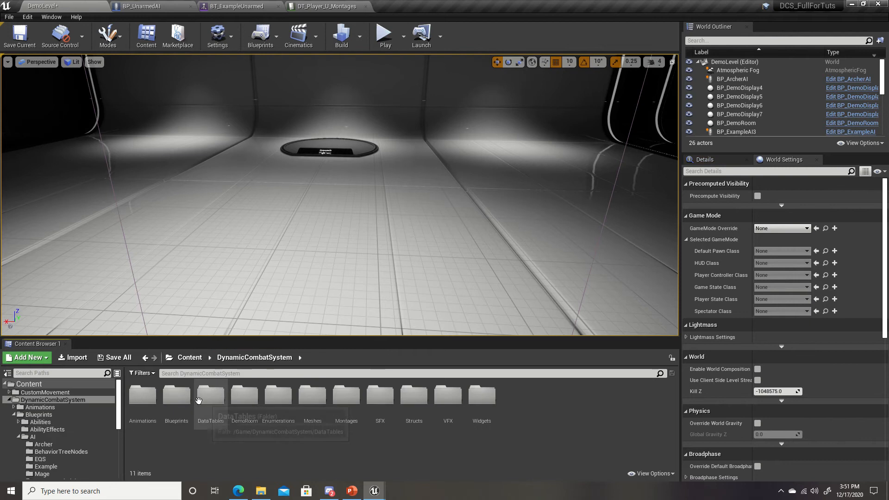
double_click(176, 396)
double_click(210, 396)
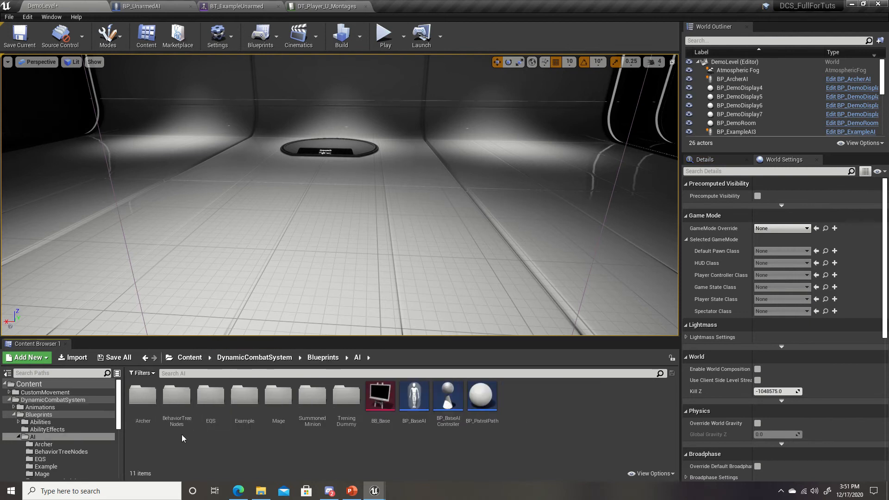
double_click(245, 396)
left_click(176, 395)
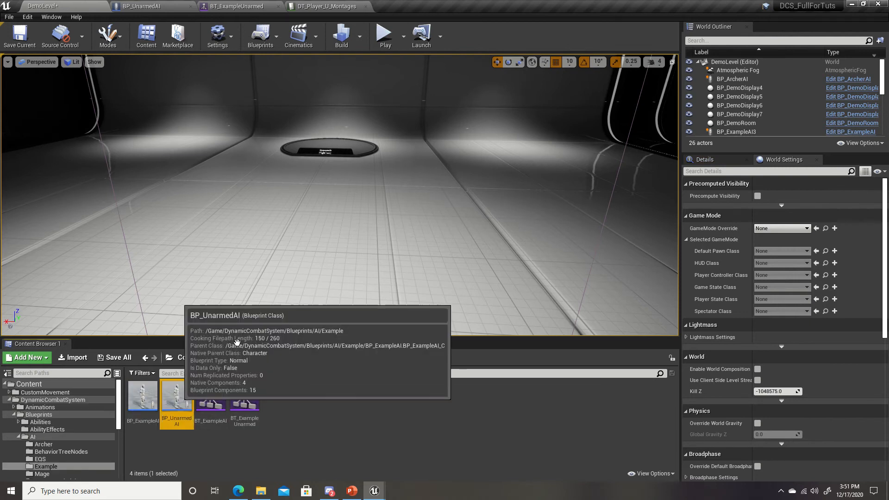
left_click_drag(237, 341, 226, 179)
left_click(508, 62)
right_click_drag(392, 199, 392, 193)
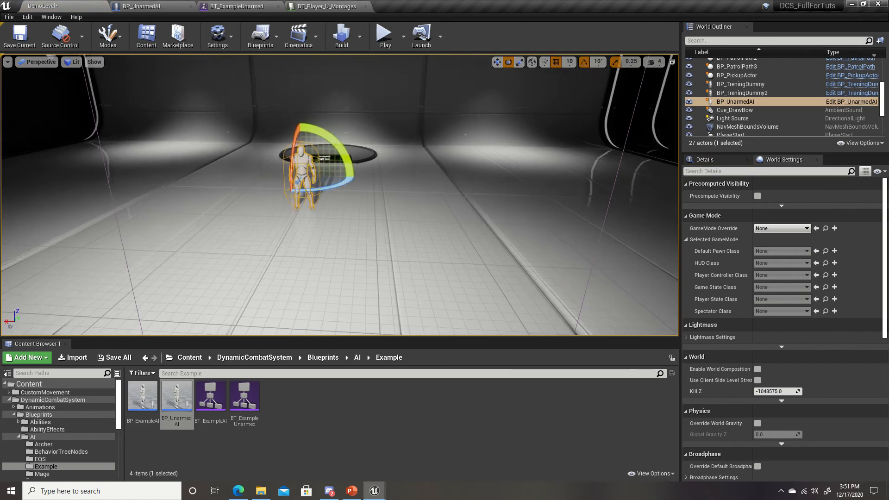
Playtest the level, moving around the unarmed enemy to observe its attacks, and stop the session.
key("alt+p")
key("w")
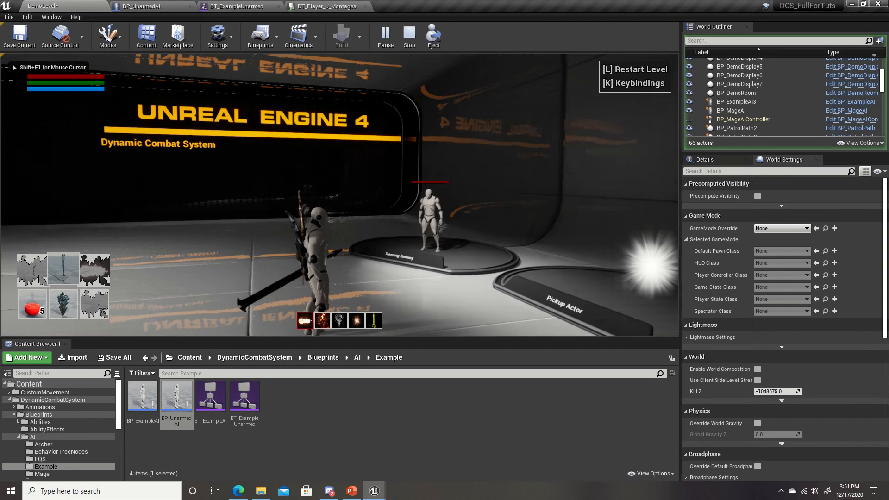
key("a")
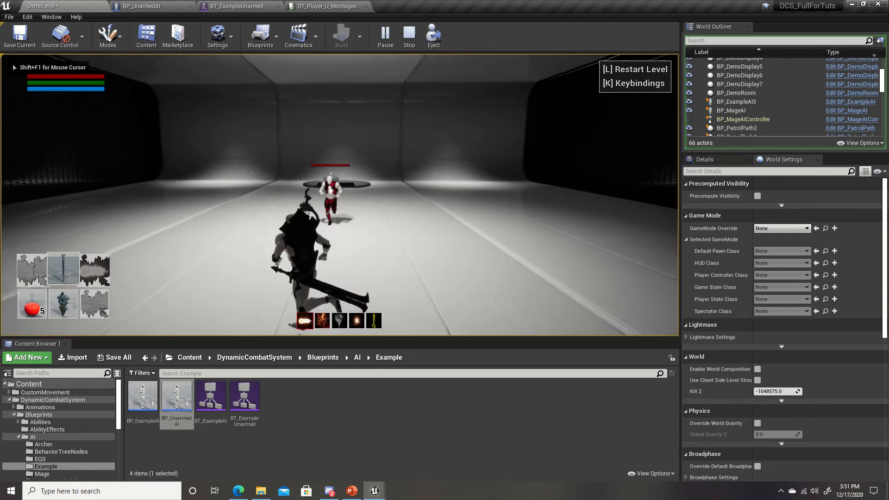
key("a")
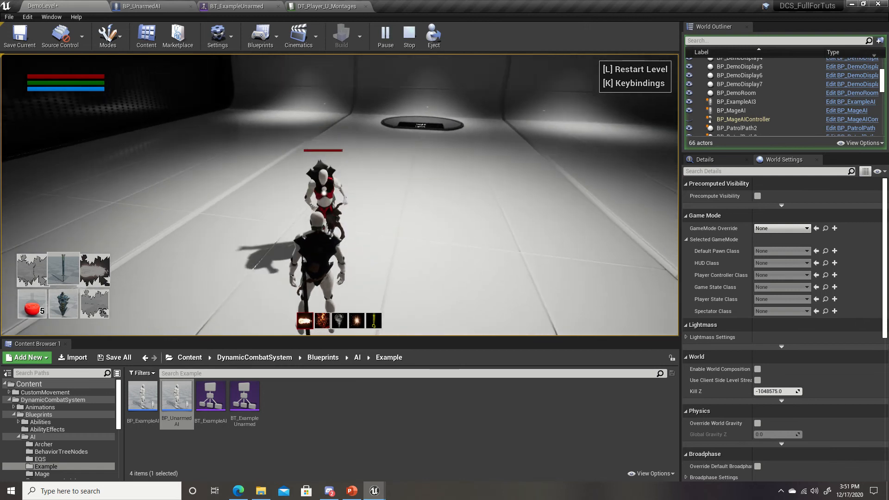
key("a")
key("a")
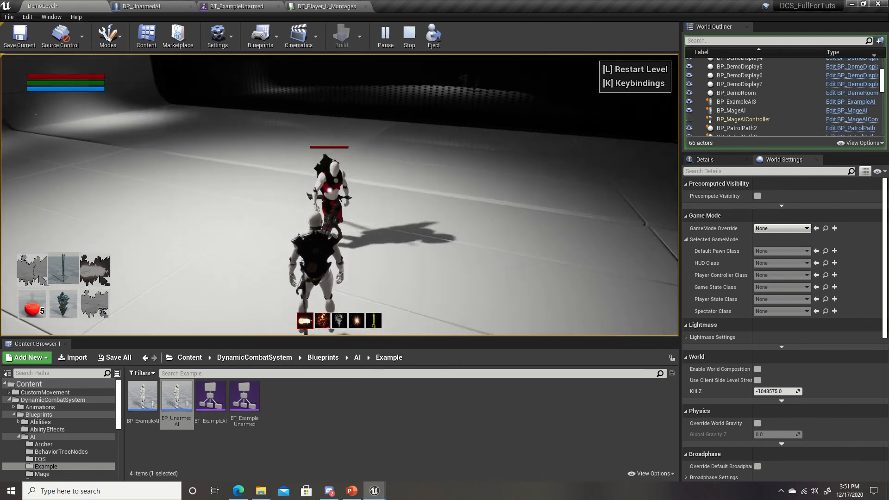
key("a")
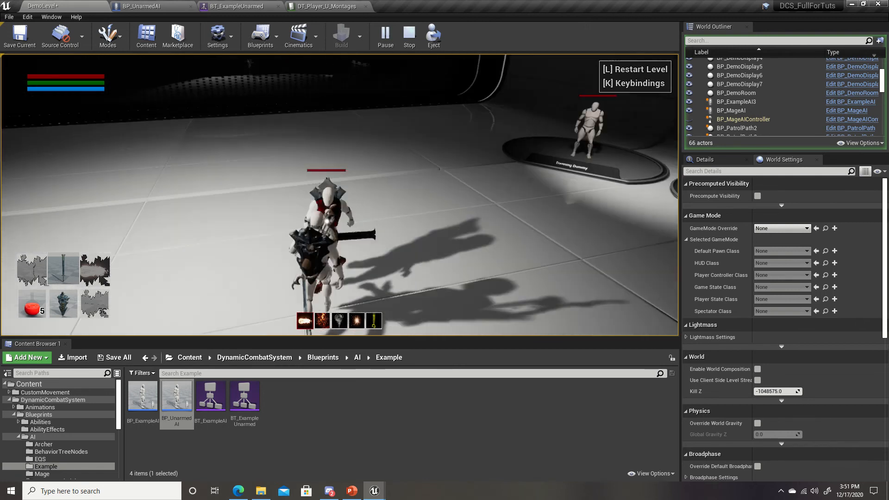
key("d")
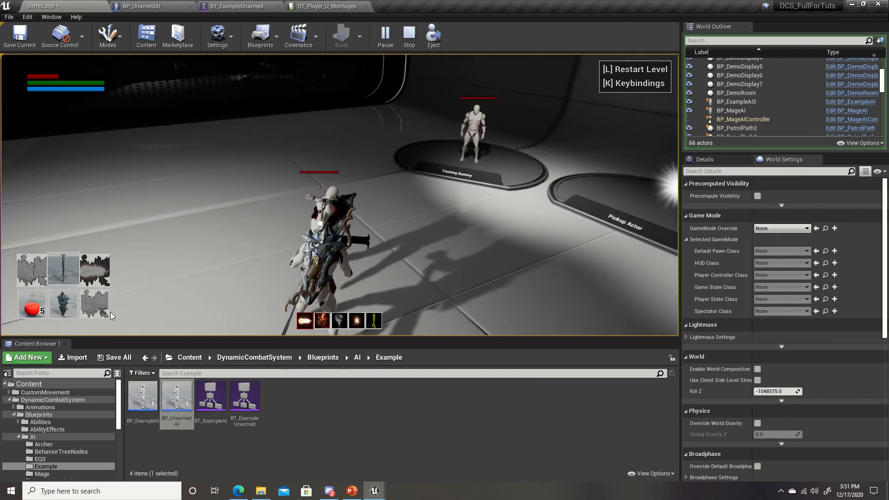
key("Escape")
In BT_ExampleUnarmed, set the Attack Behavior Range of the S_UpdateExampleAIBehavior service to 400.
left_click(241, 6)
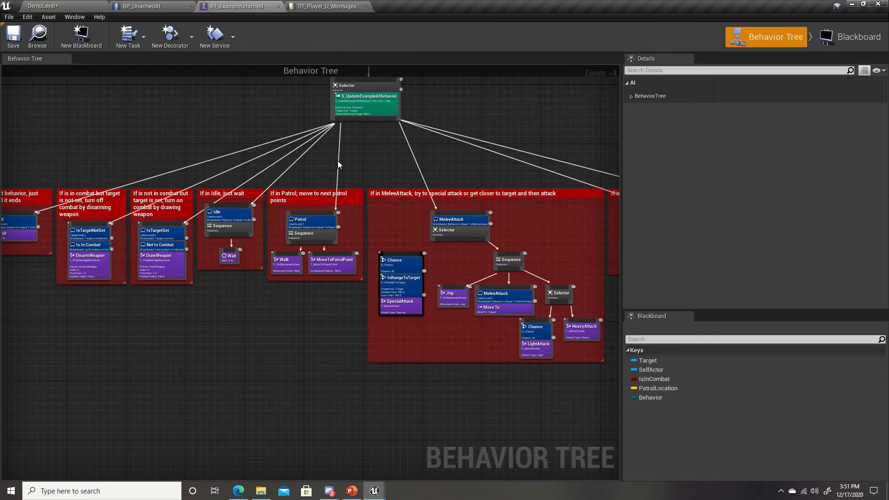
scroll(338, 160, "up", 3)
left_click(320, 141)
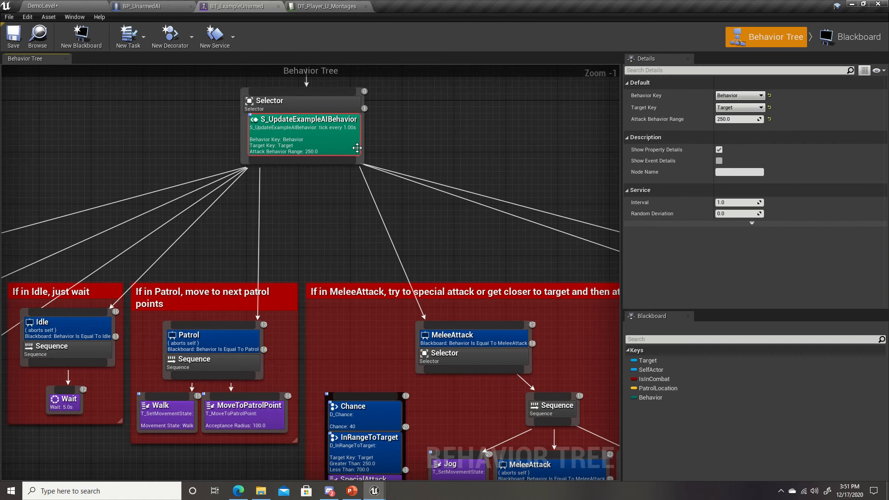
left_click(726, 124)
type("4")
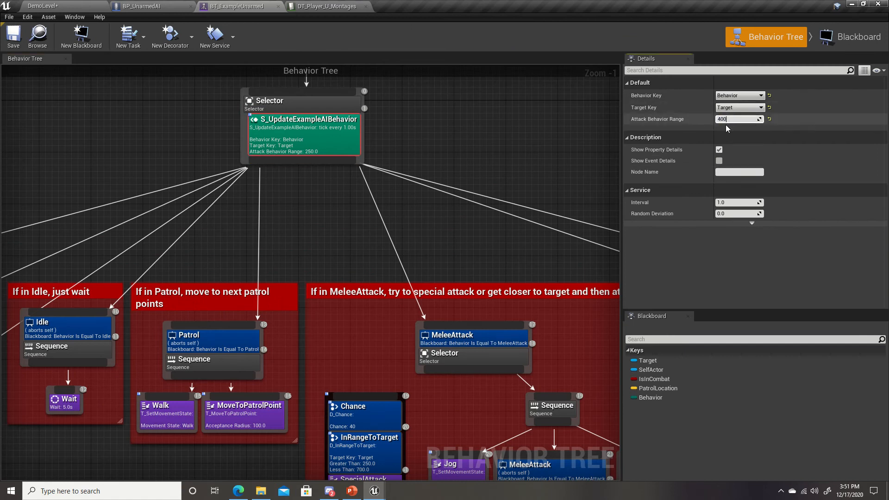
type("00")
key("Return")
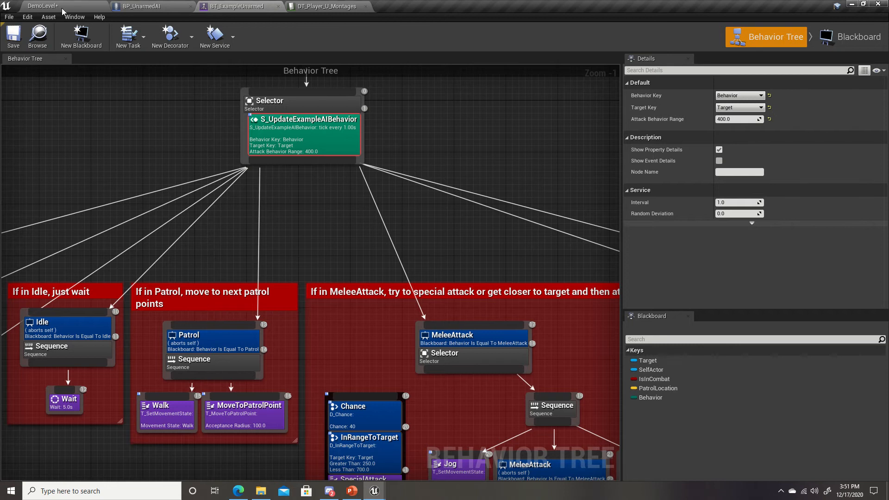
Playtest DemoLevel, locking onto the unarmed enemy and circling it at close range to observe its attacks, and stop the session.
left_click(63, 8)
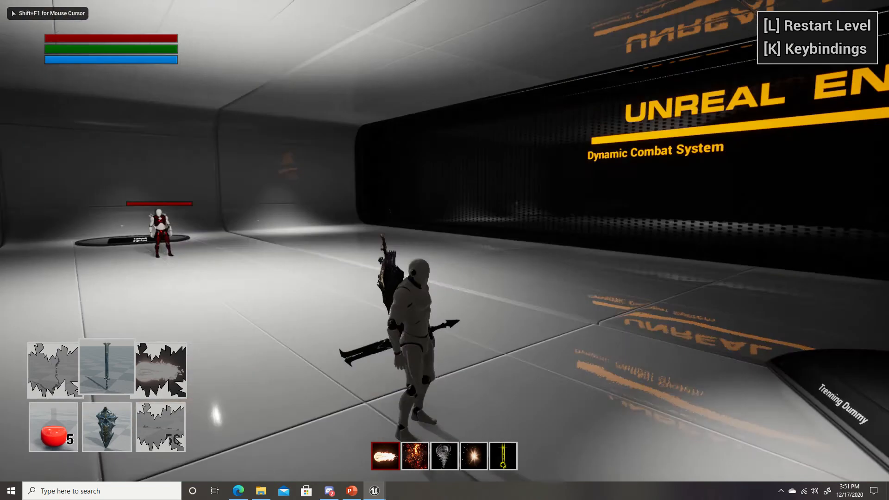
key("Tab")
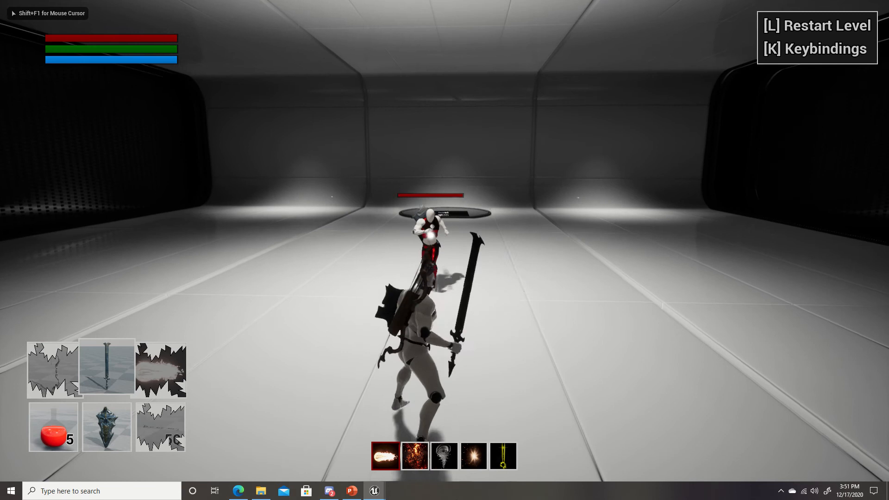
key("a")
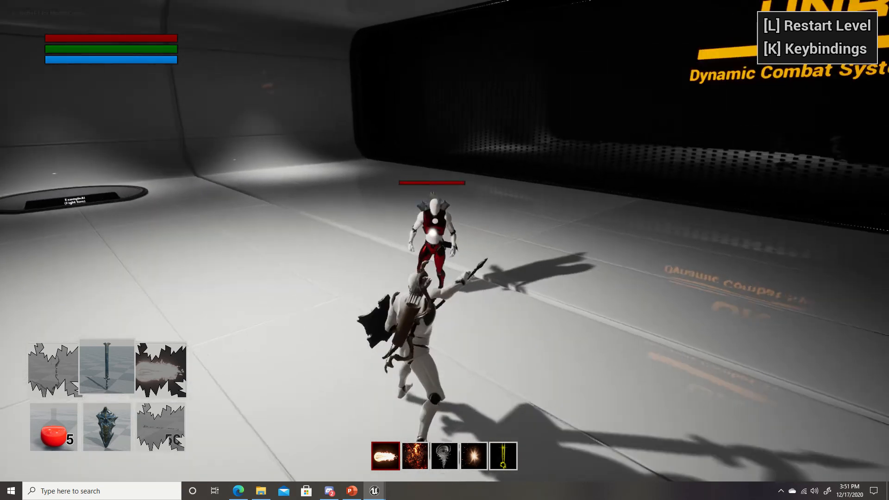
key("a")
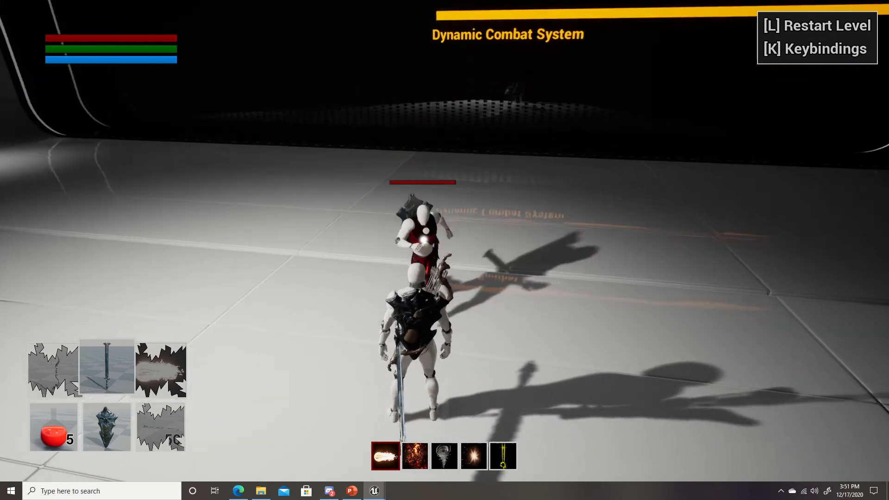
key("a")
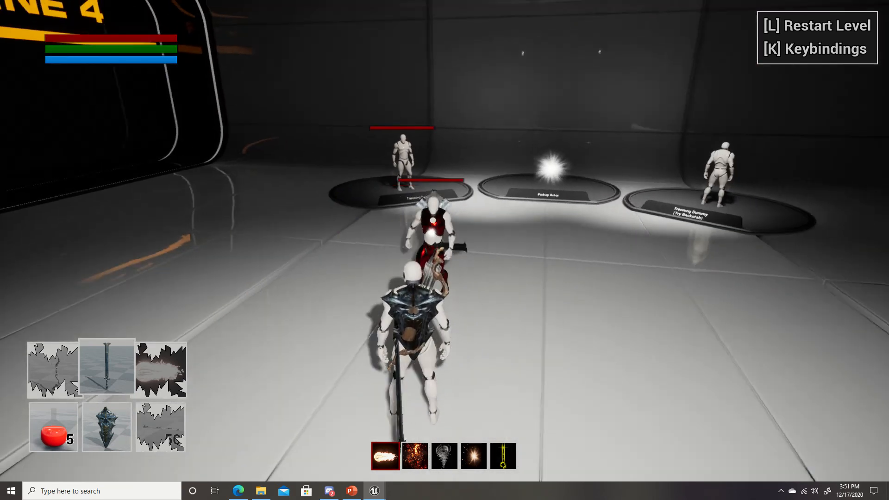
key("a")
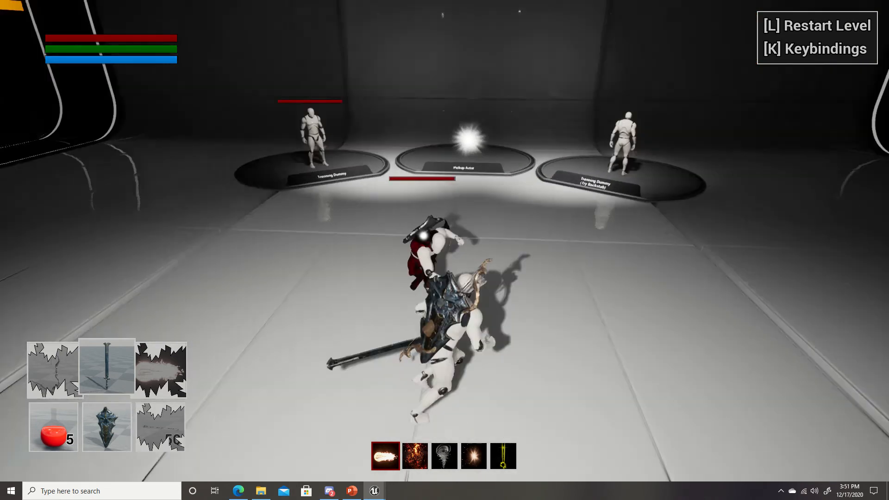
key("a")
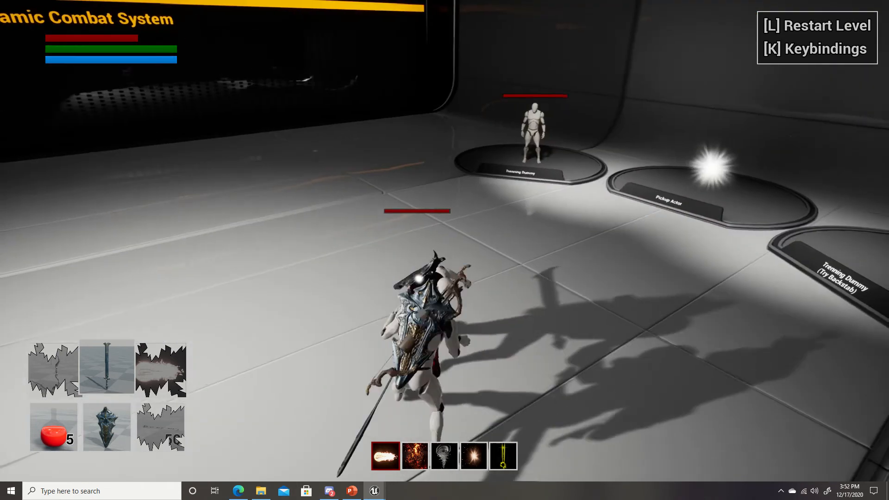
key("a")
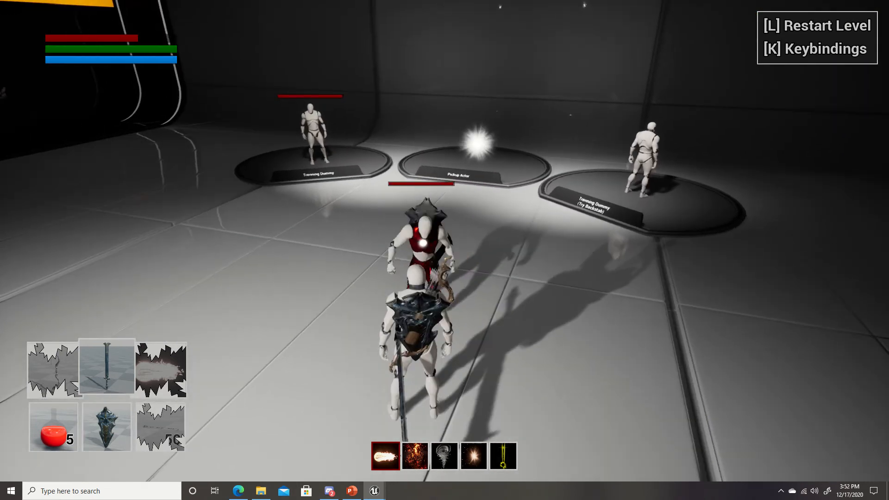
key("a")
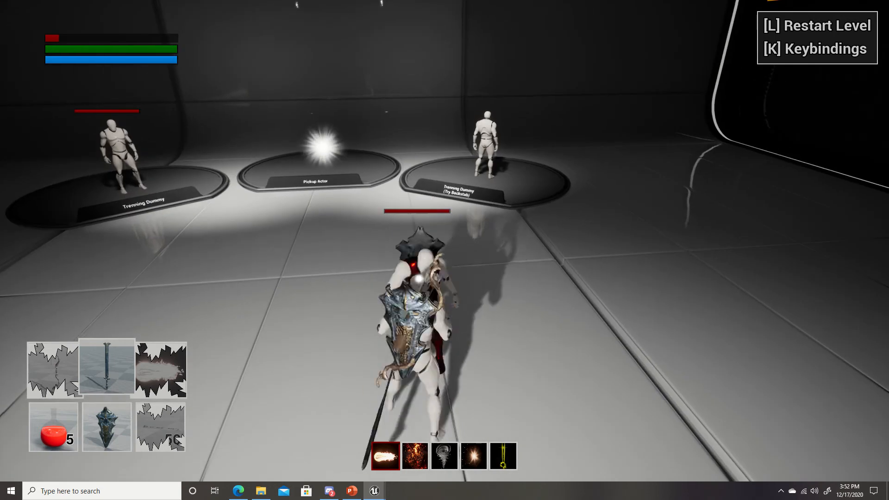
key("Escape")
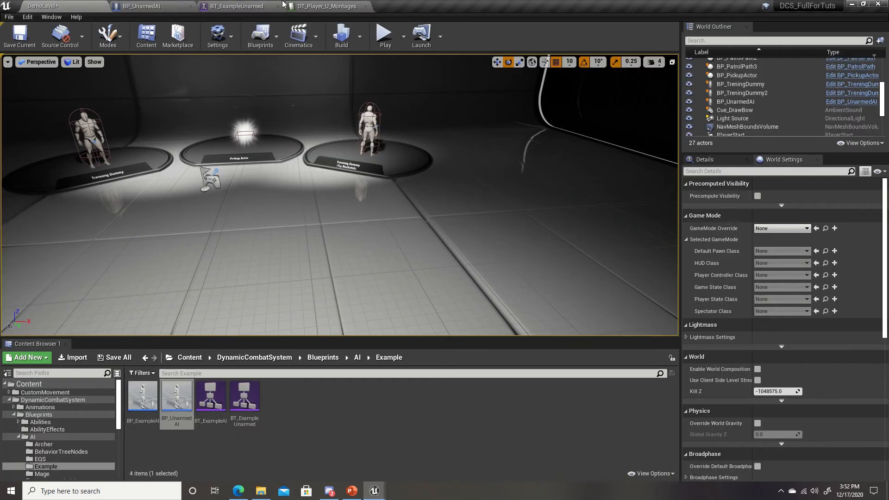
In BT_ExampleUnarmed, set the Attack Behavior Range of the S_UpdateExampleAIBehavior service to 300 and save the behavior tree.
left_click(265, 8)
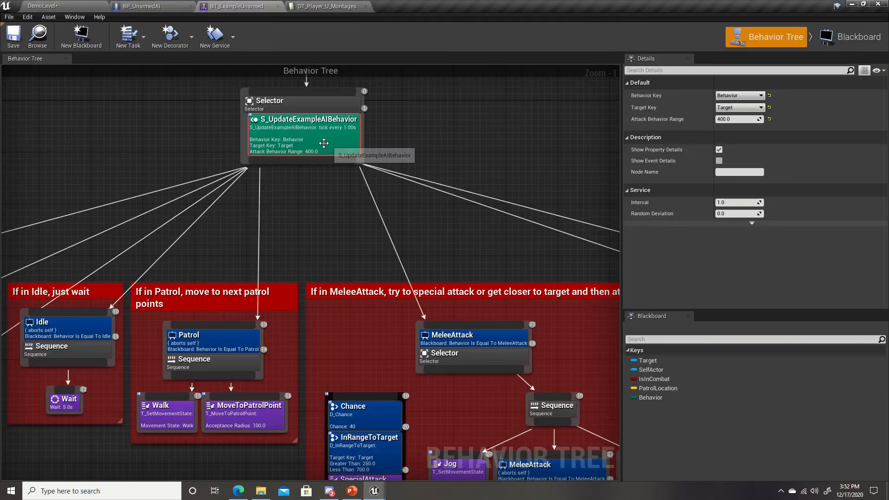
left_click(731, 119)
type("30")
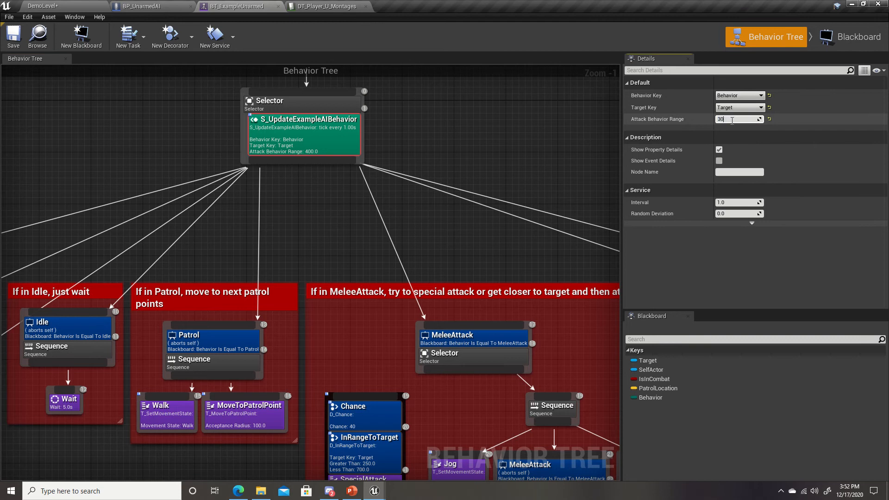
type("0")
left_click(454, 116)
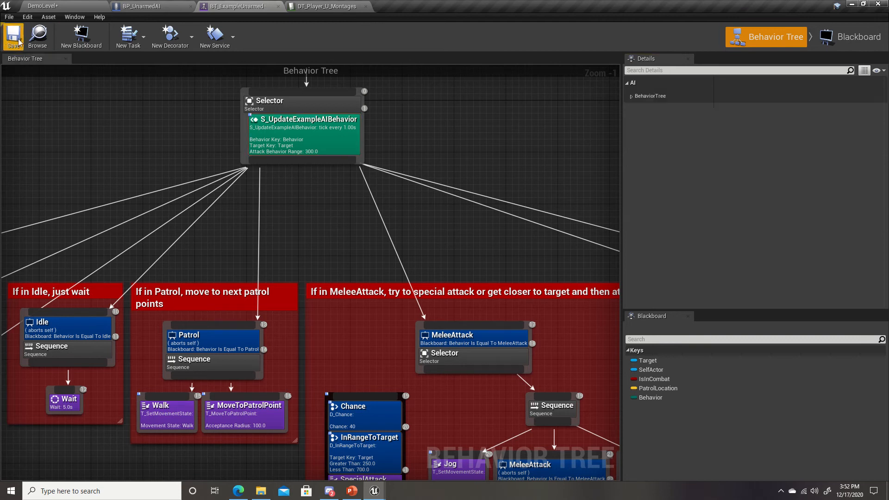
Playtest DemoLevel in full screen to check how the unarmed enemy attacks at the new range, and stop the session.
left_click(81, 7)
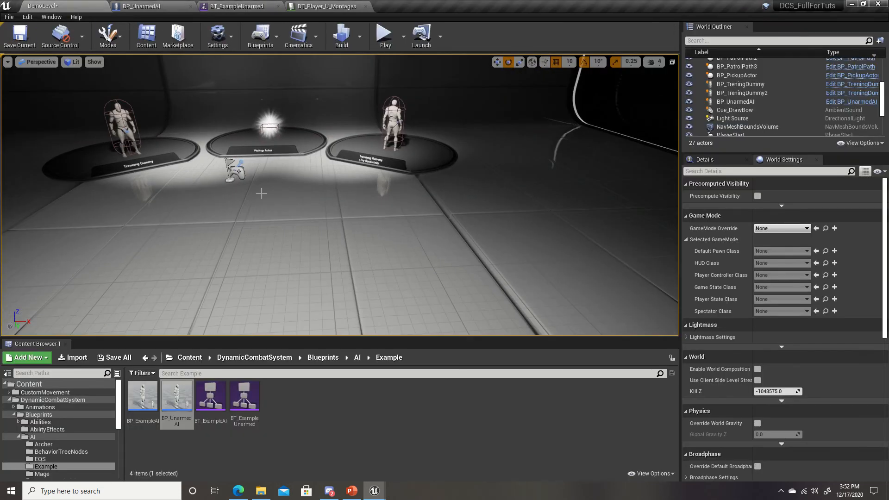
key("alt+p")
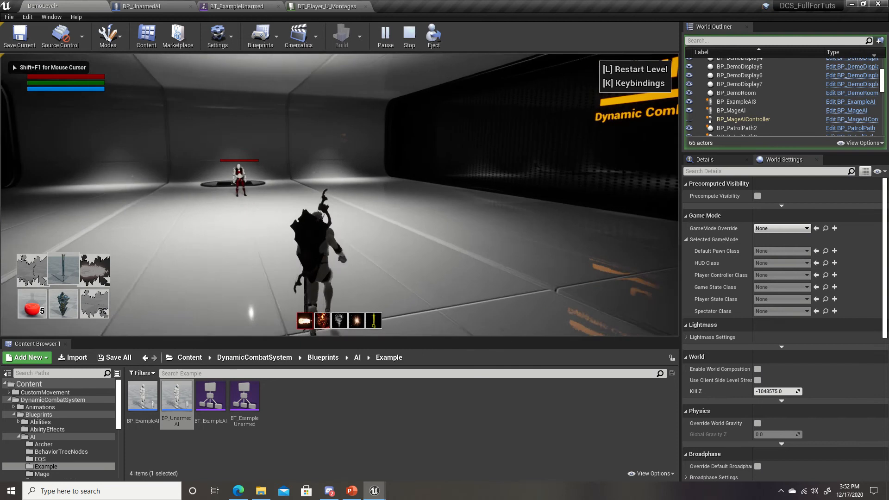
key("F11")
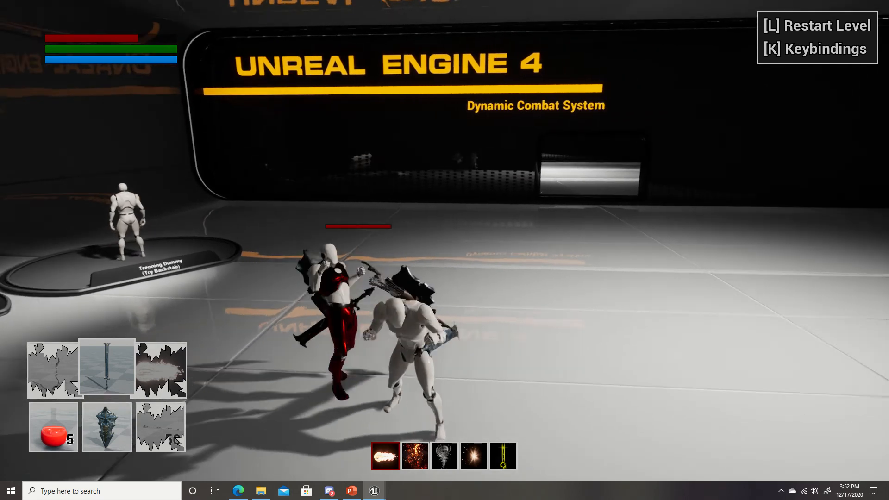
key("Escape")
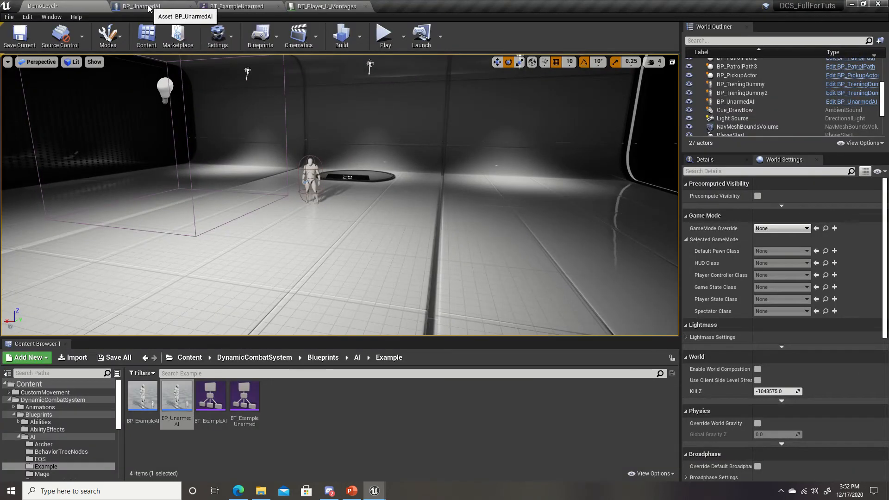
In BP_UnarmedAI, clear the Equipment Slots array of the inherited Equipment component and compile the blueprint.
left_click(150, 7)
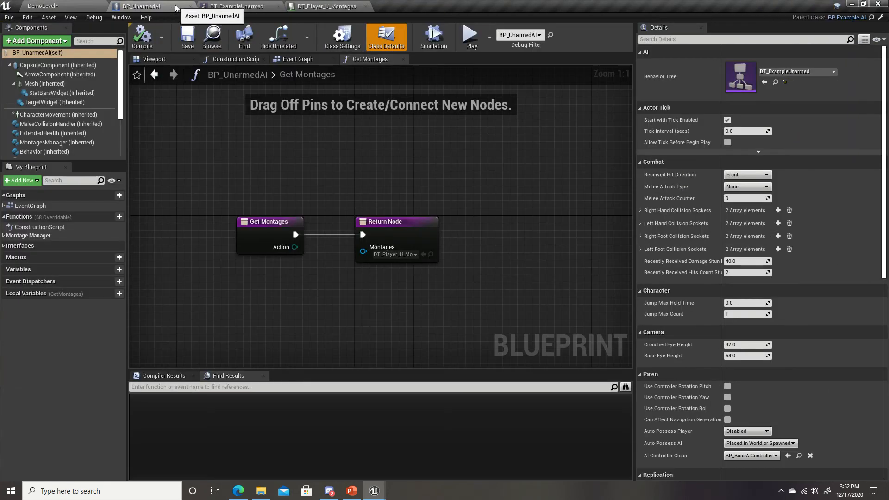
scroll(123, 134, "down", 1)
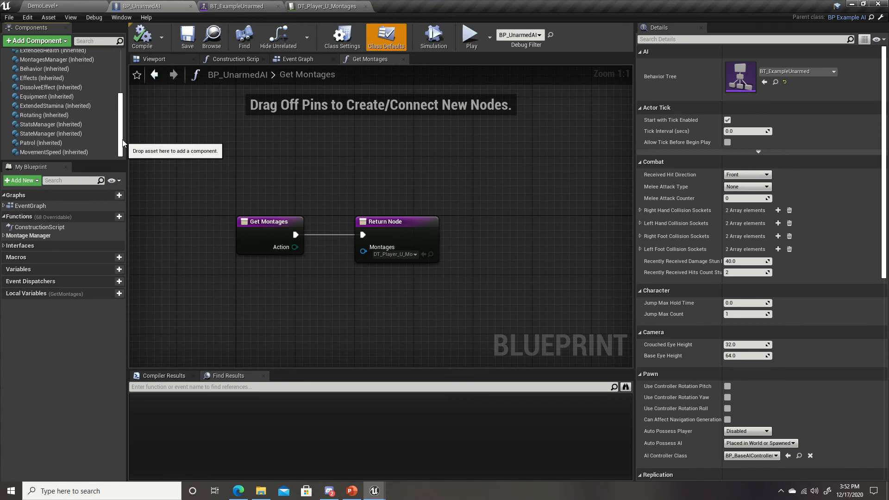
left_click(37, 99)
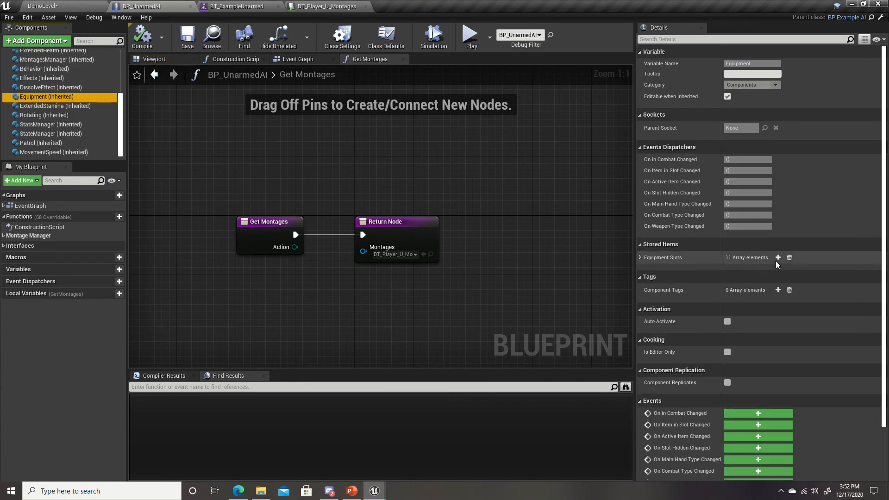
left_click(789, 257)
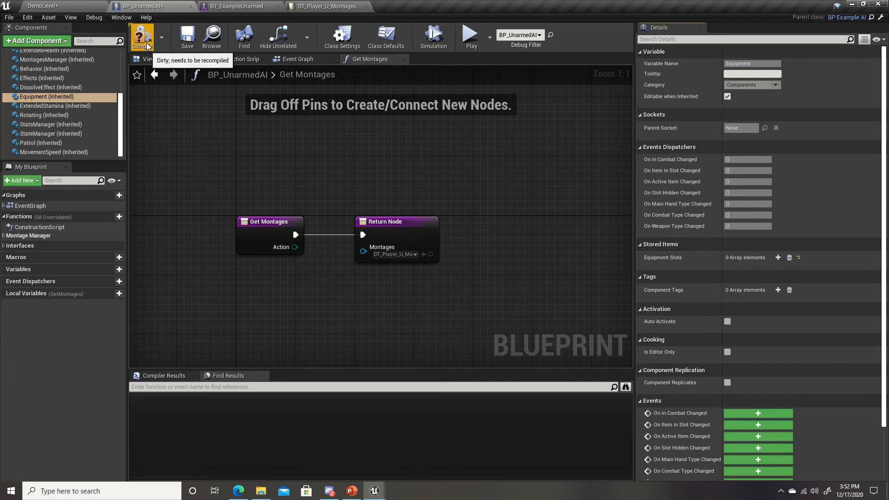
Playtest DemoLevel in full screen, targeting the enemy without equipment slots to observe its behavior, and stop the session.
left_click(91, 6)
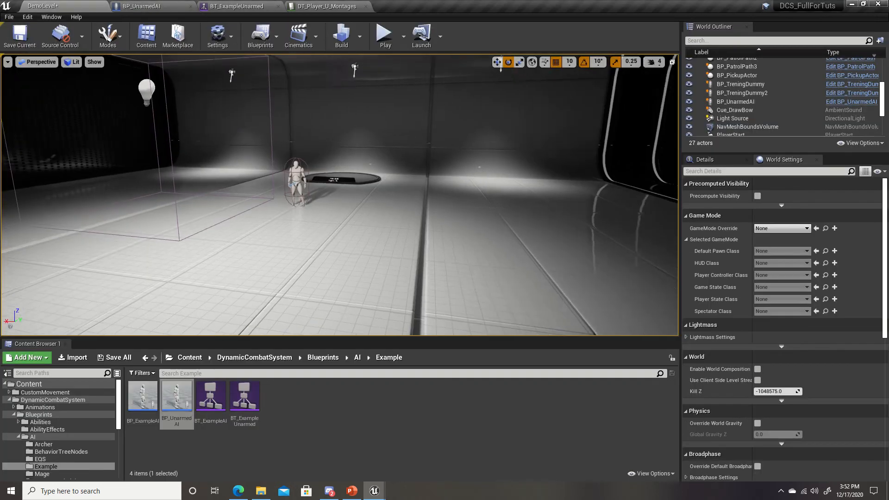
key("alt+p")
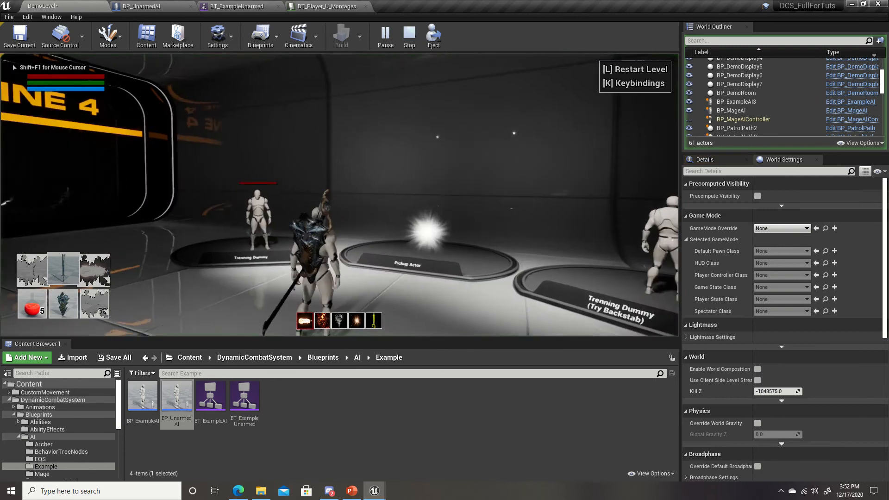
key("F11")
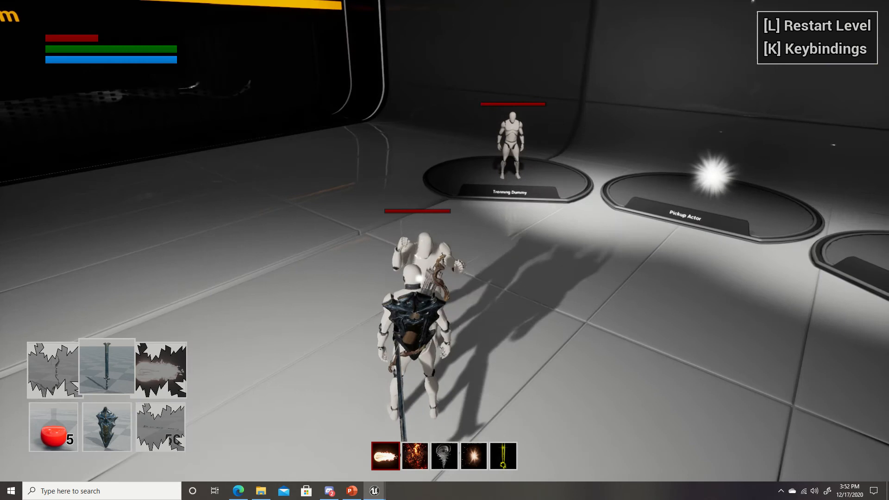
key("Tab")
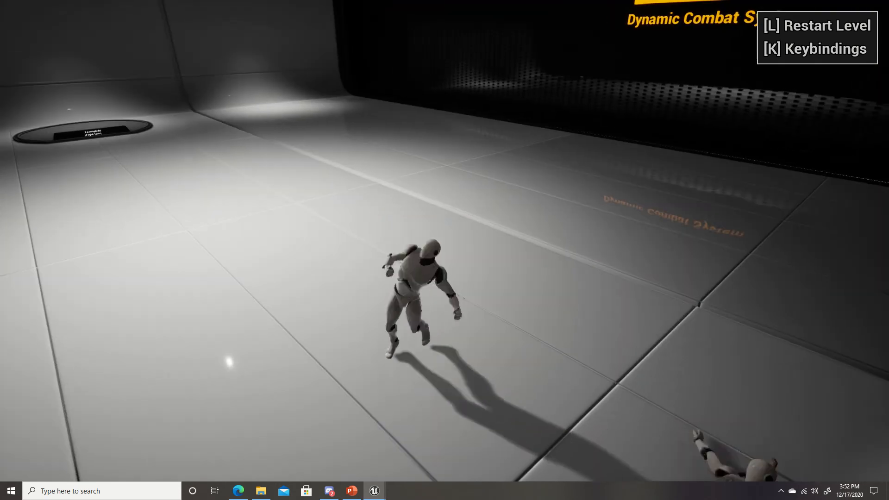
key("Escape")
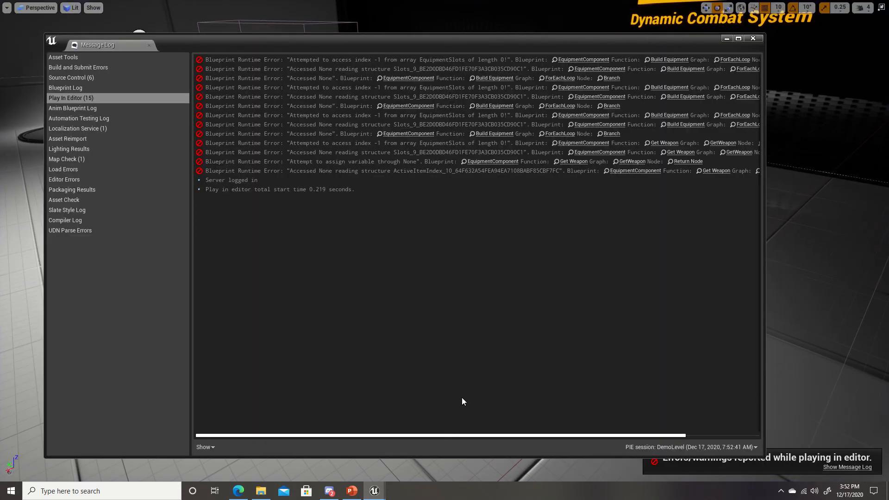
Read the Play In Editor errors in the message log, close it, and leave the full-screen viewport.
left_click_drag(477, 436, 754, 138)
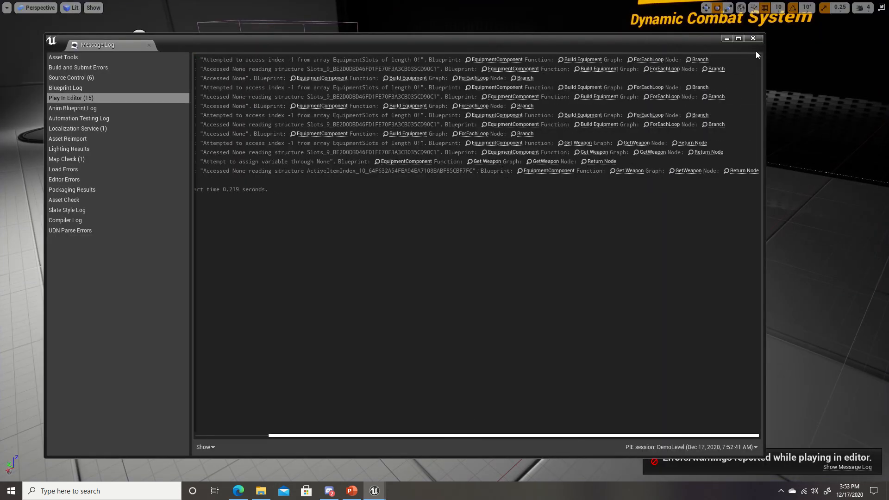
left_click(753, 39)
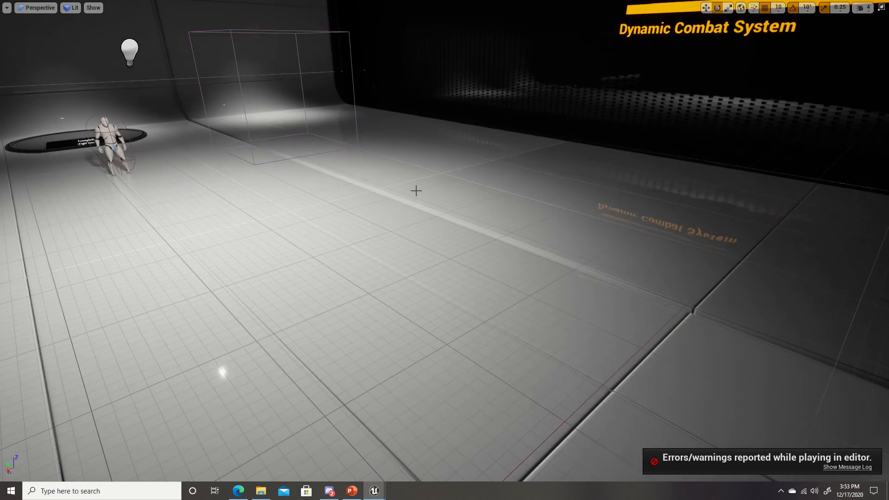
key("F11")
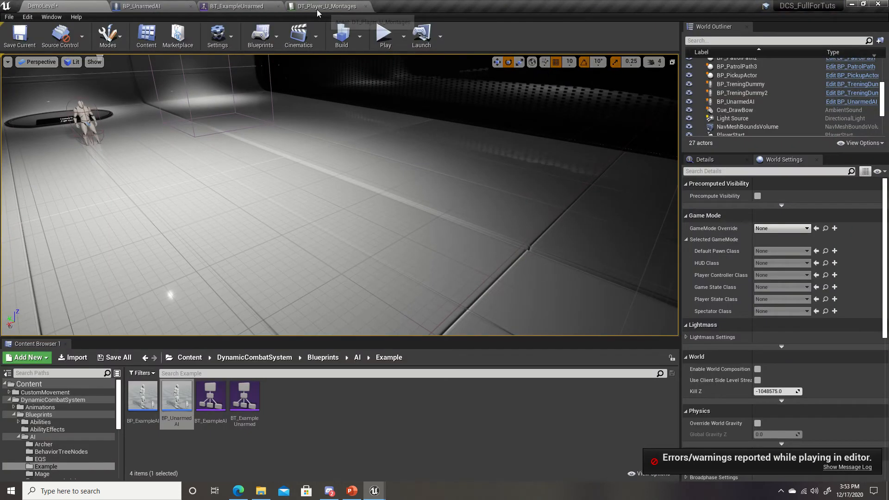
Undo the clearing of the Equipment Slots array in BP_UnarmedAI.
left_click(147, 7)
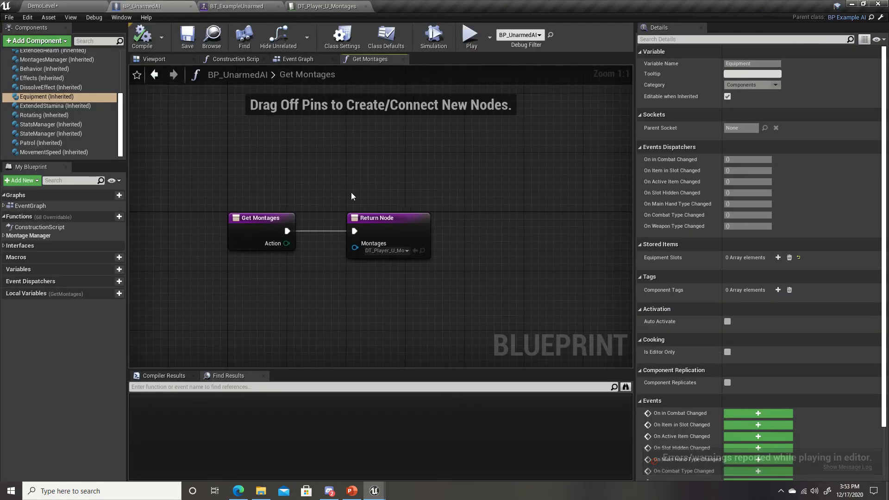
key("ctrl+z")
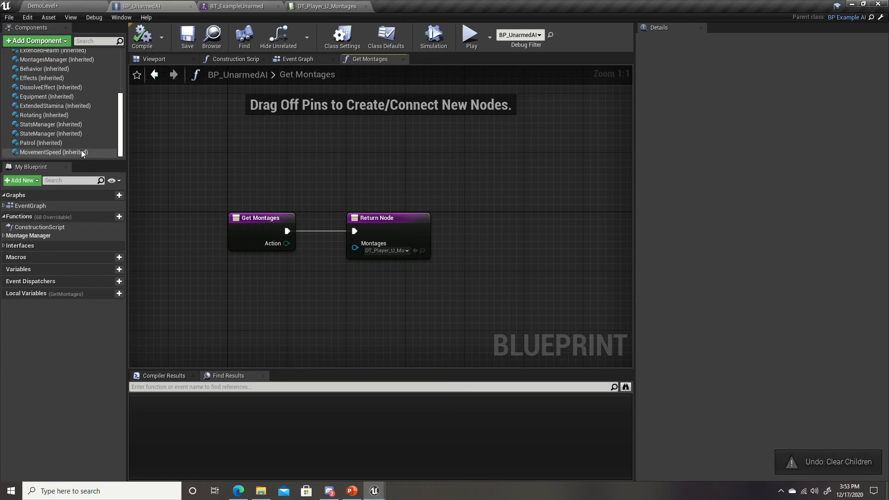
Examine the first item of the Spell entry in the inherited Equipment component's Equipment Slots array.
left_click(54, 97)
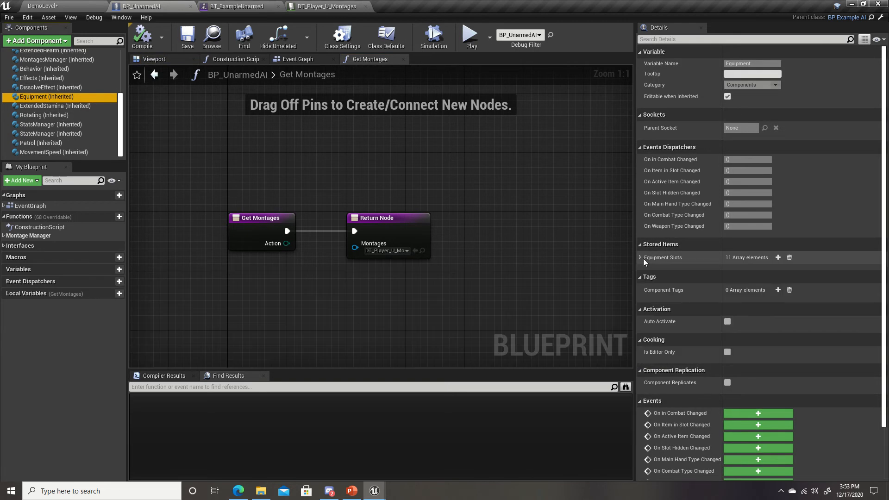
left_click(641, 259)
left_click(645, 271)
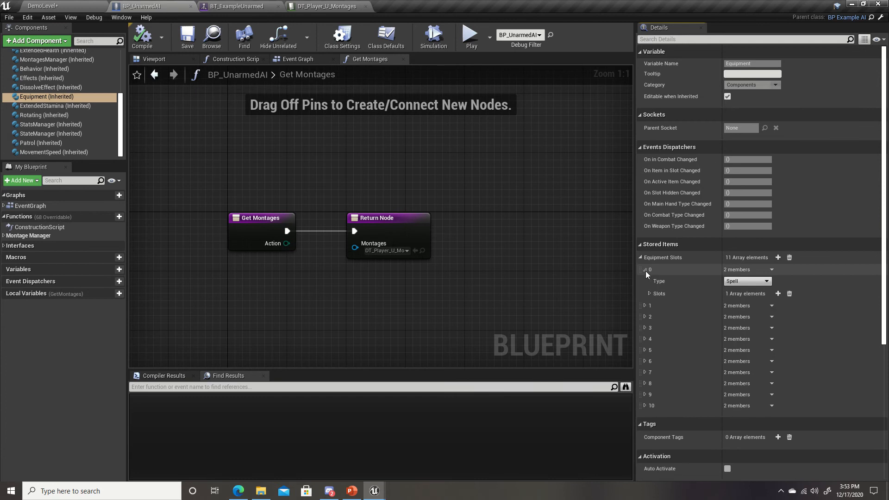
left_click(649, 293)
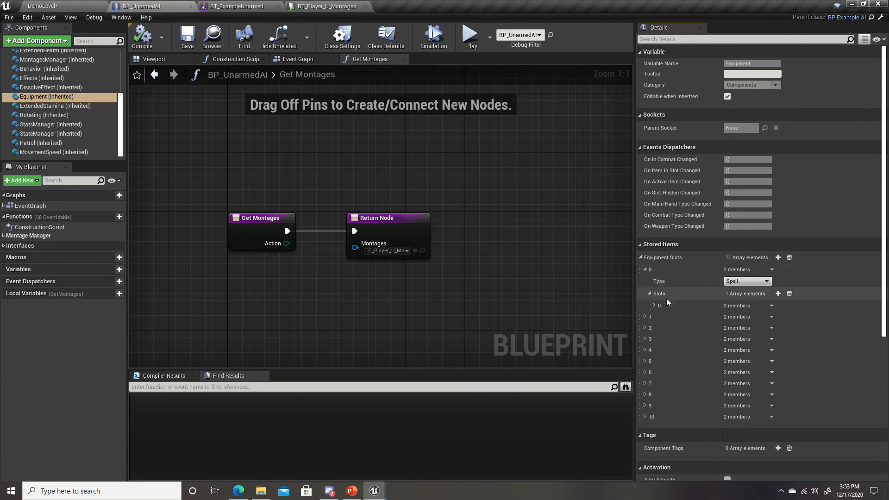
left_click(654, 305)
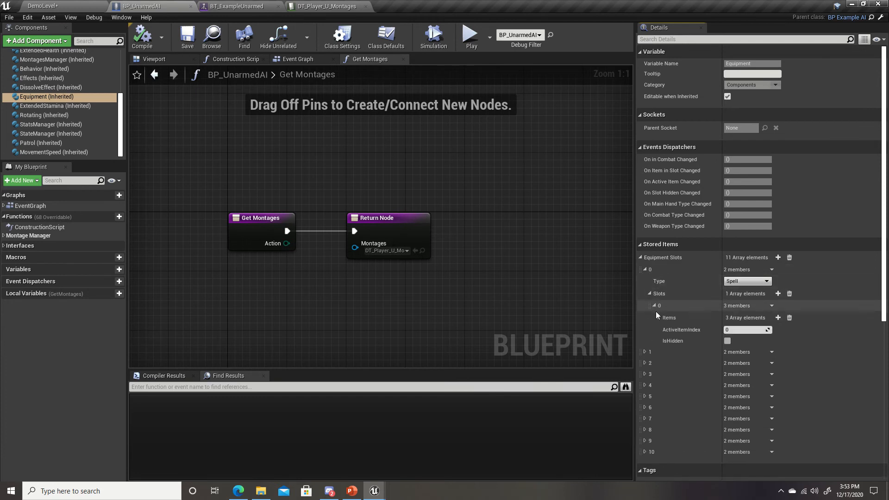
left_click(658, 317)
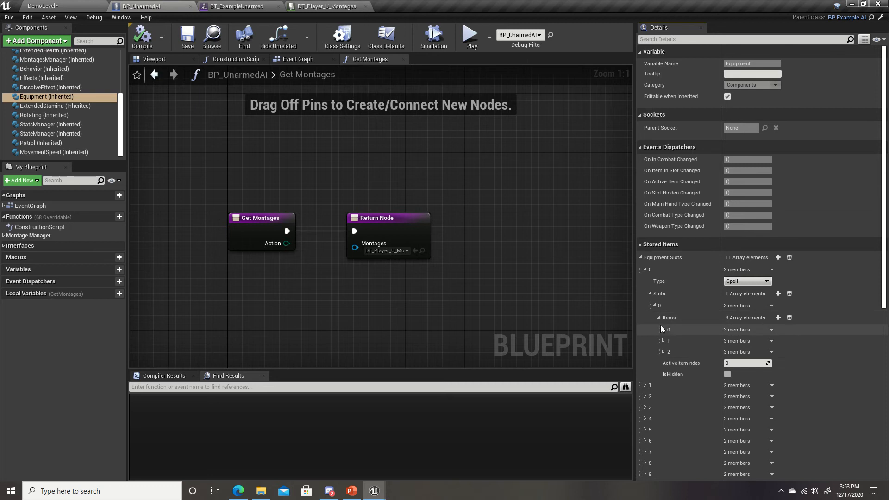
left_click(663, 329)
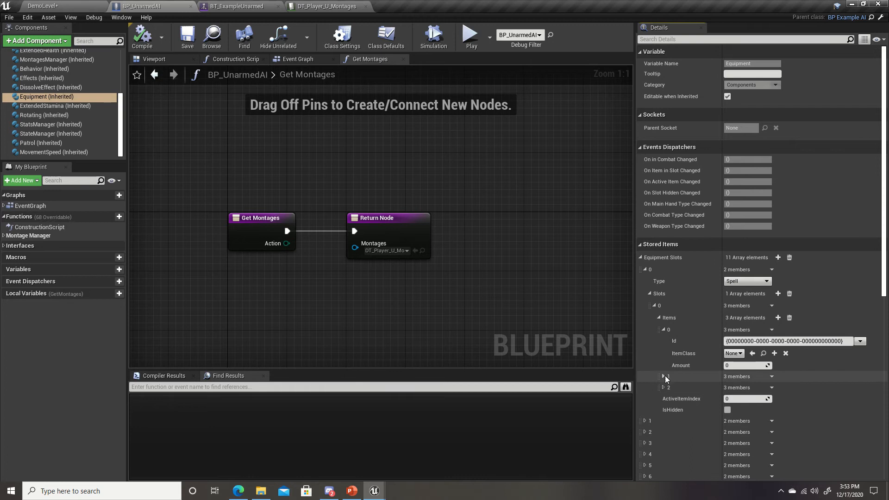
Empty the Shield entry's item in Equipment Slots: set its ItemClass to None, invalidate its Id, and set its Amount to 0.
left_click_drag(881, 271, 880, 361)
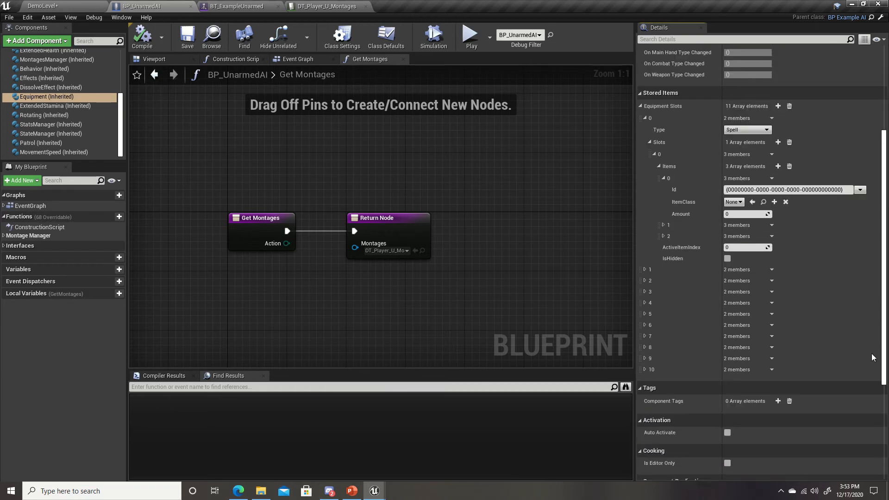
left_click(645, 261)
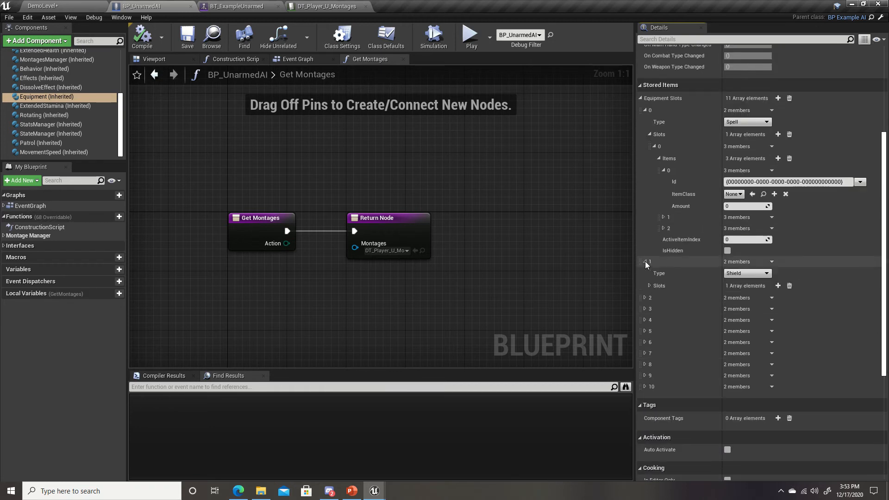
left_click(644, 298)
left_click(649, 286)
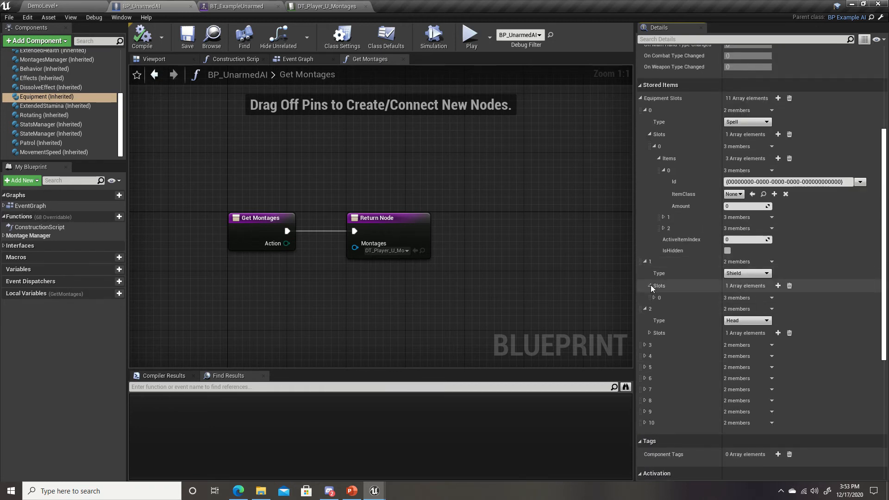
left_click(654, 297)
left_click(660, 309)
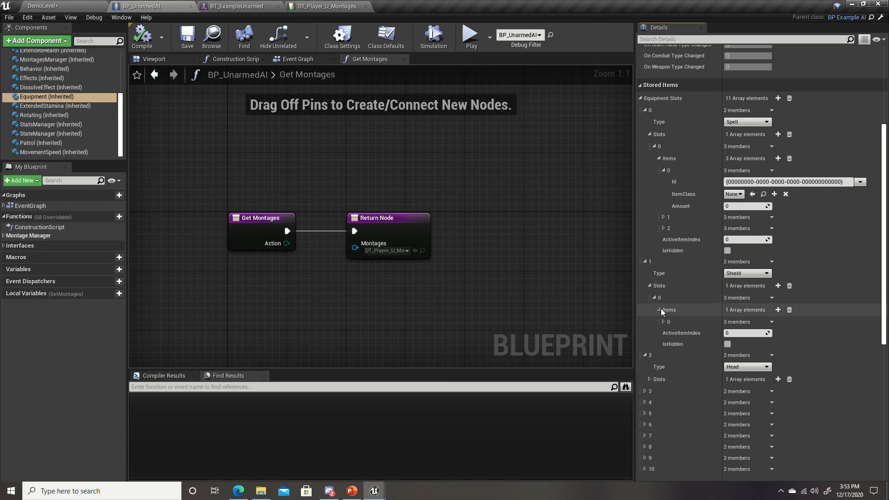
left_click(663, 322)
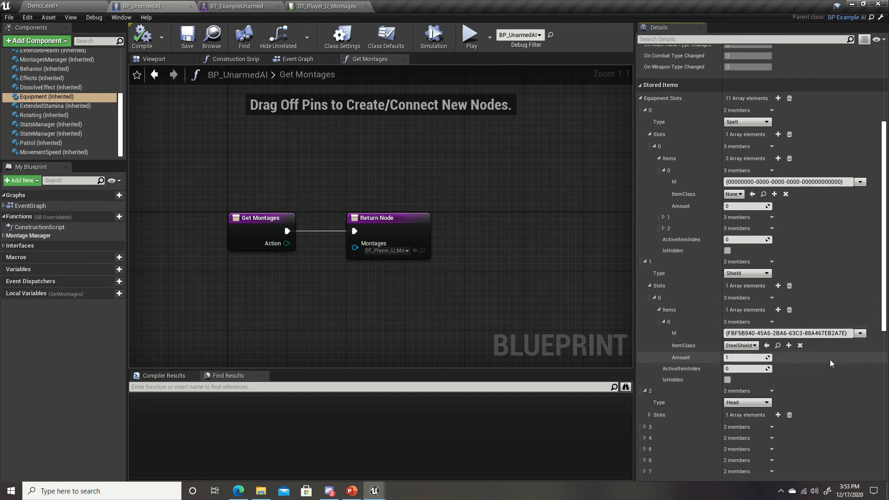
left_click(754, 345)
left_click(740, 120)
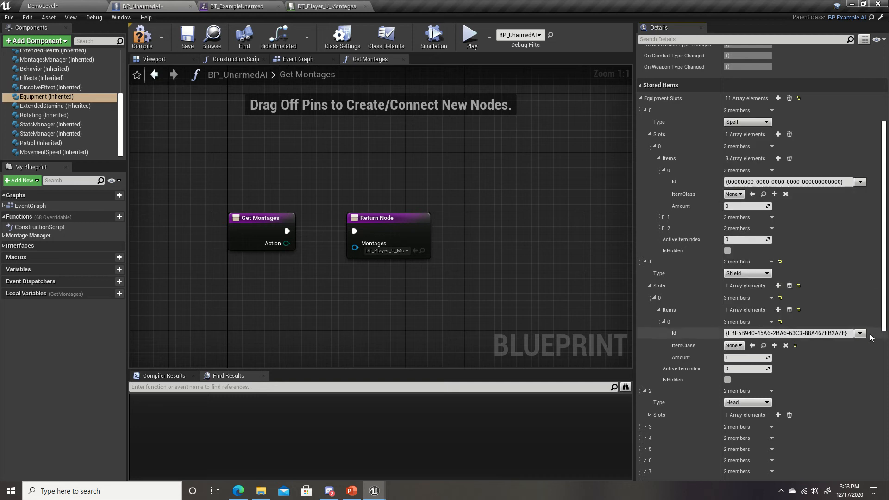
left_click(873, 353)
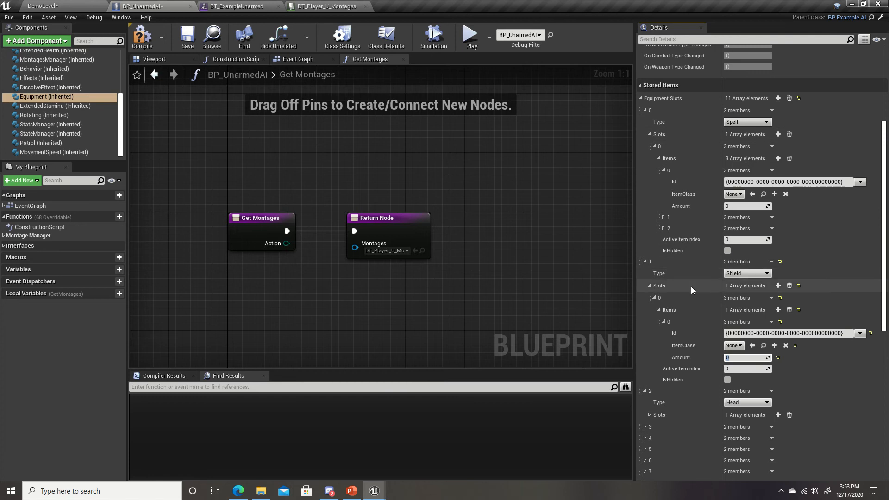
Check the Head entry's item in Equipment Slots for an assigned item class.
scroll(884, 317, "down", 5)
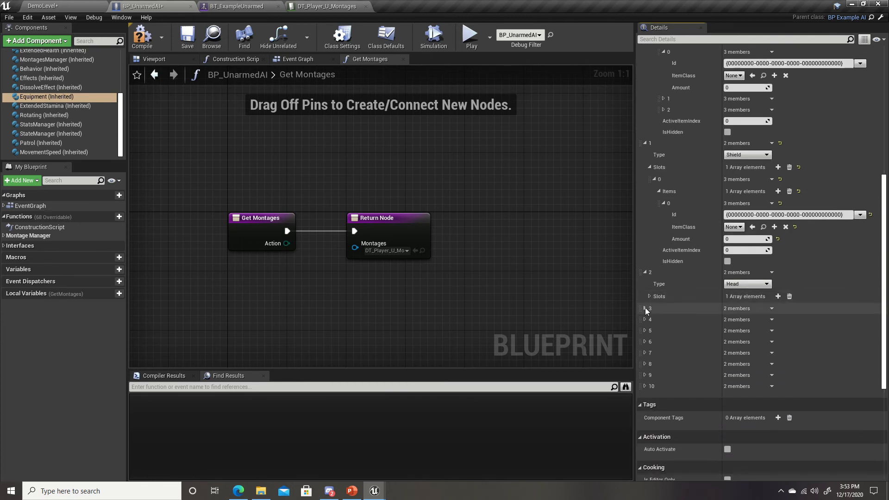
left_click(650, 296)
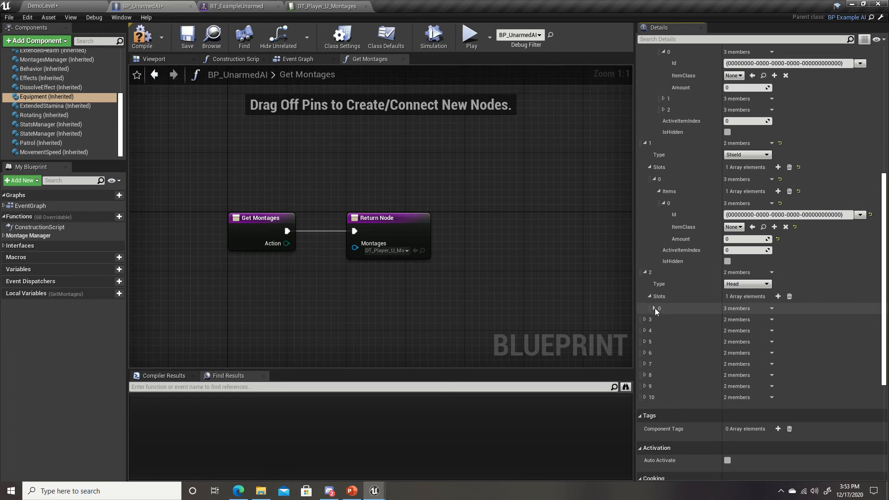
left_click(655, 308)
left_click(659, 320)
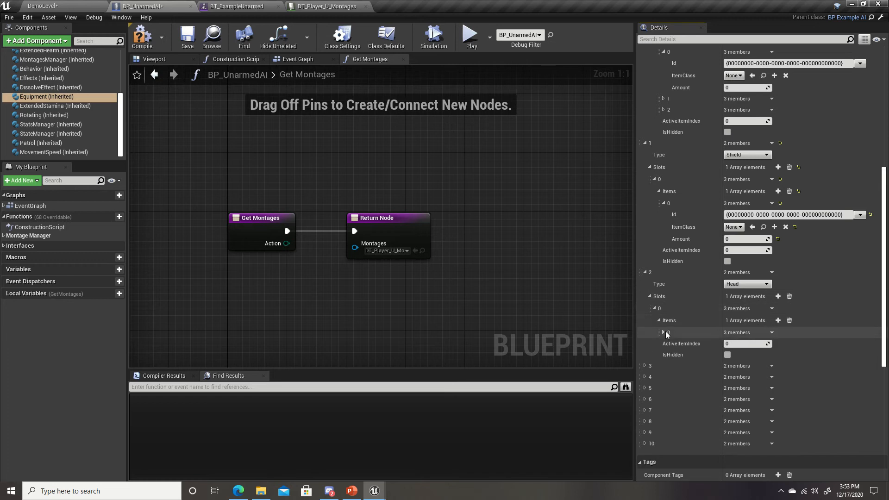
left_click(664, 332)
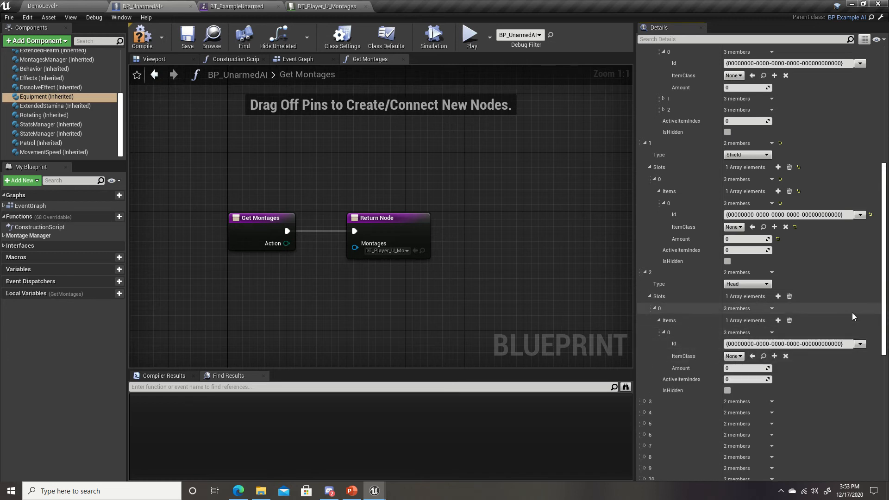
Review the slot types of Equipment Slots entries 3 to 8 to find the weapon entry.
left_click_drag(883, 324, 883, 345)
scroll(672, 304, "down", 3)
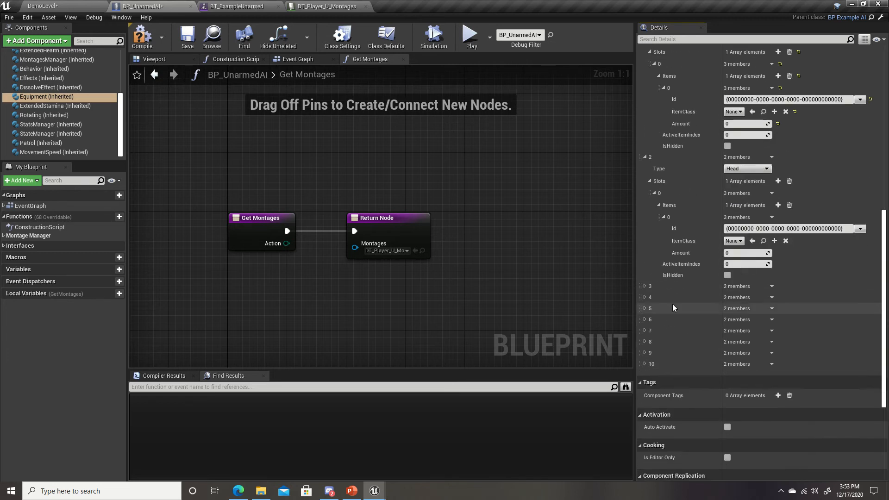
left_click(646, 288)
left_click(645, 321)
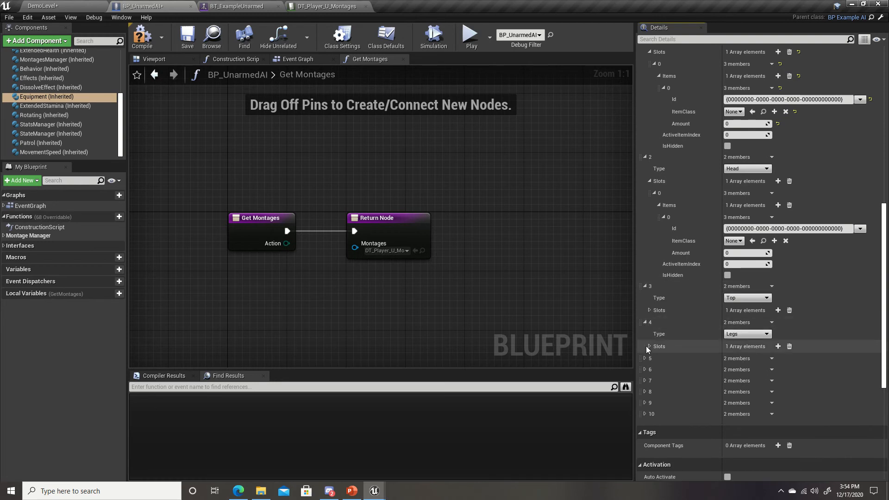
left_click(644, 358)
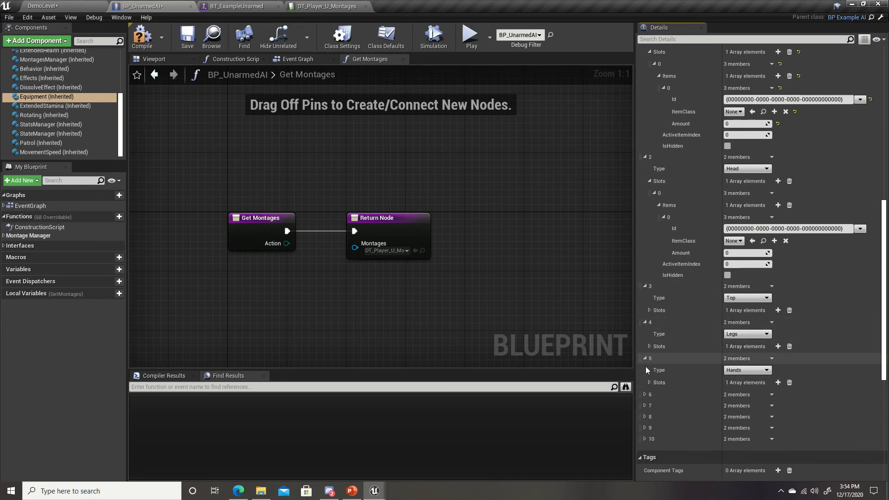
left_click(645, 394)
left_click(644, 431)
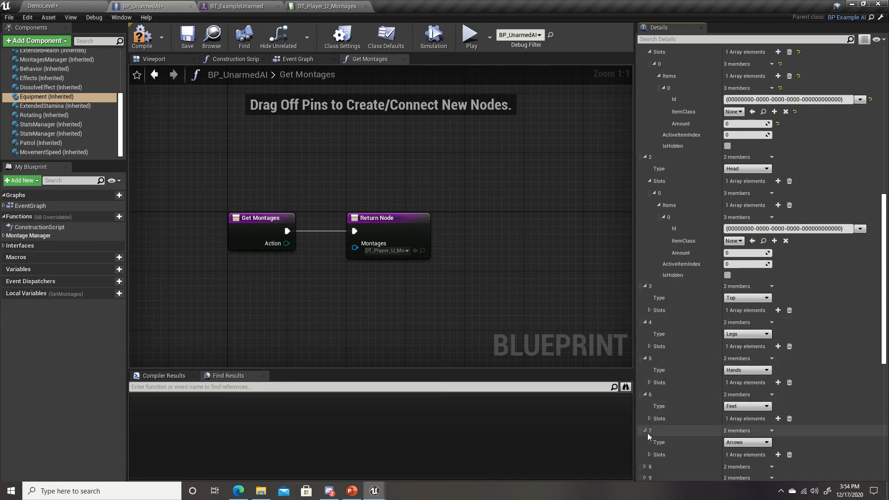
left_click(645, 466)
Set the MeleeWeapon entry's first item to ItemClass None, an invalidated Id and Amount 0, check its second item, and compile and save the blueprint.
scroll(878, 334, "down", 5)
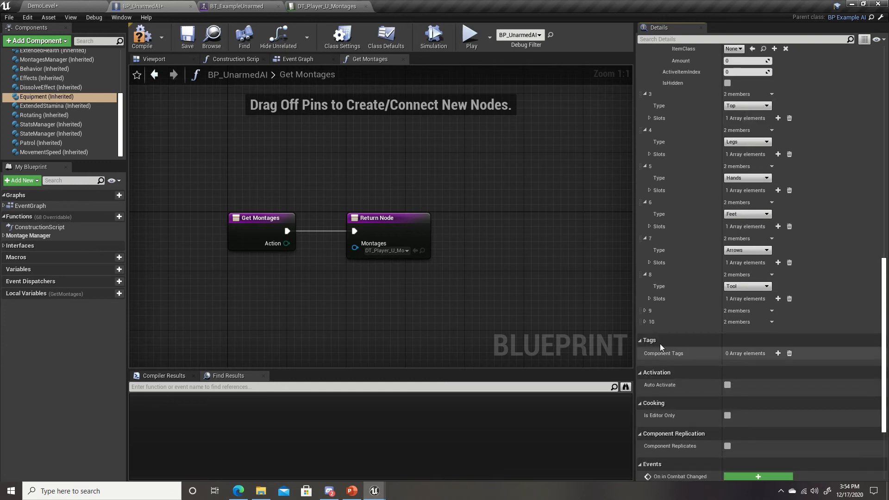
left_click(645, 310)
left_click(649, 335)
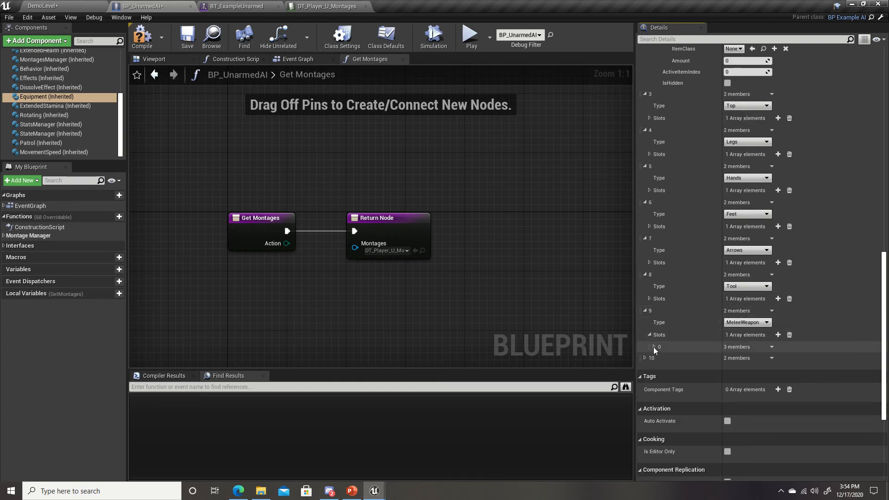
left_click(654, 347)
left_click(658, 359)
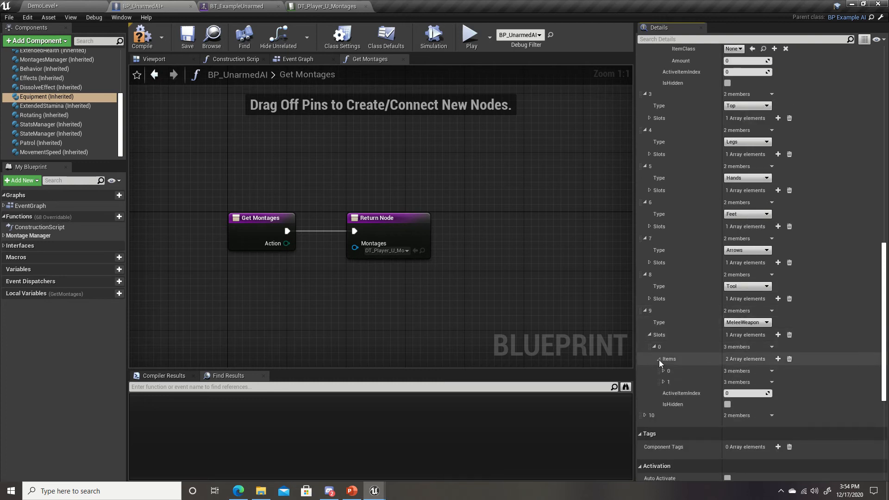
left_click(663, 370)
left_click(787, 383)
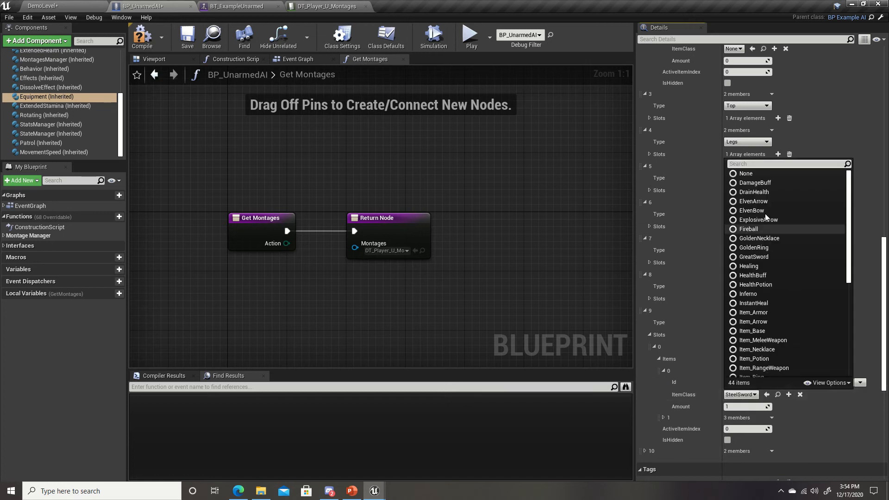
left_click(763, 173)
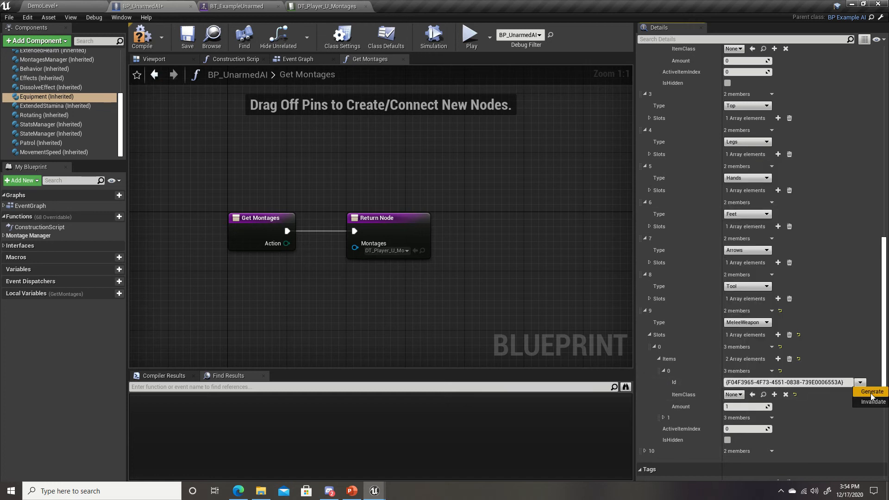
left_click(663, 417)
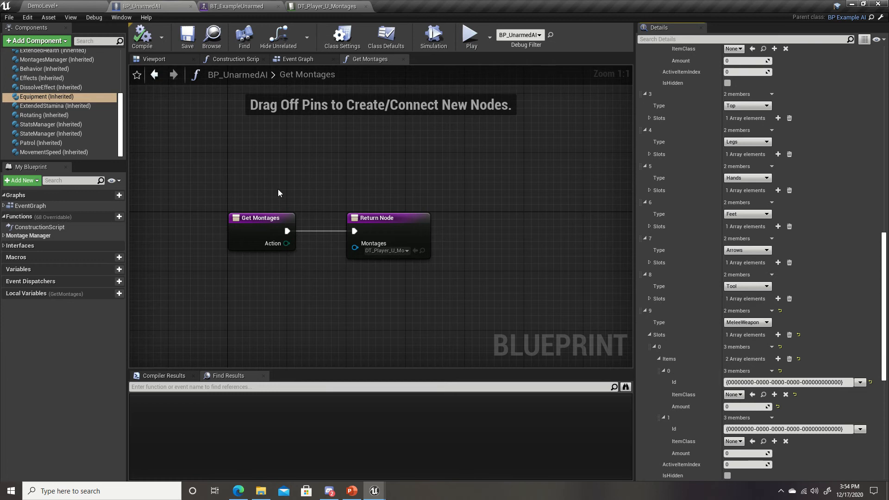
Review the DT_Player_U_Montages data table and the BT_ExampleUnarmed behavior tree, and return to BP_UnarmedAI.
left_click(326, 7)
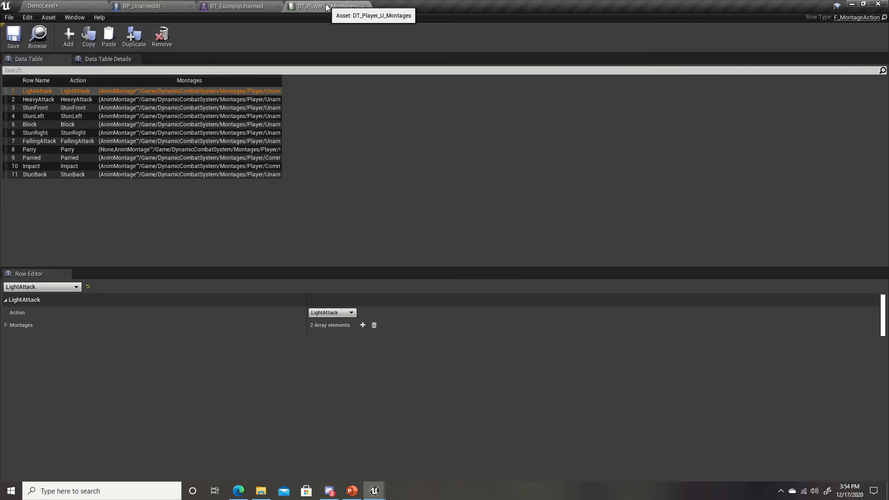
left_click(248, 10)
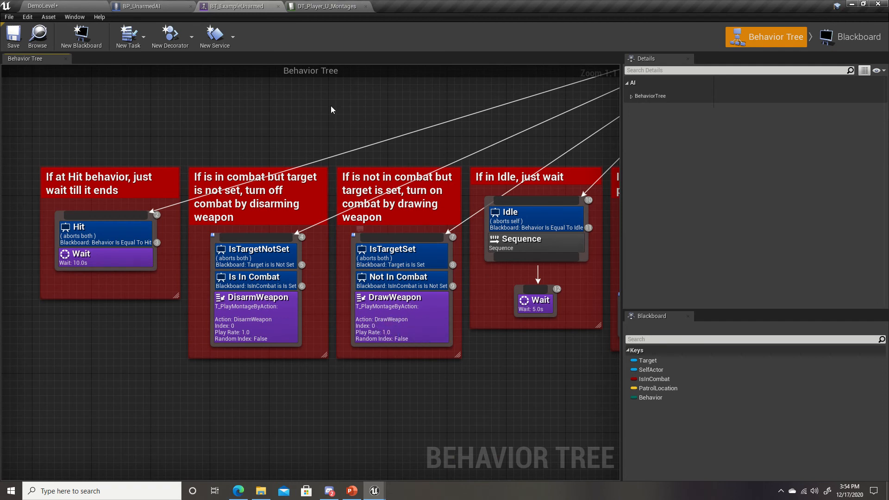
left_click(316, 7)
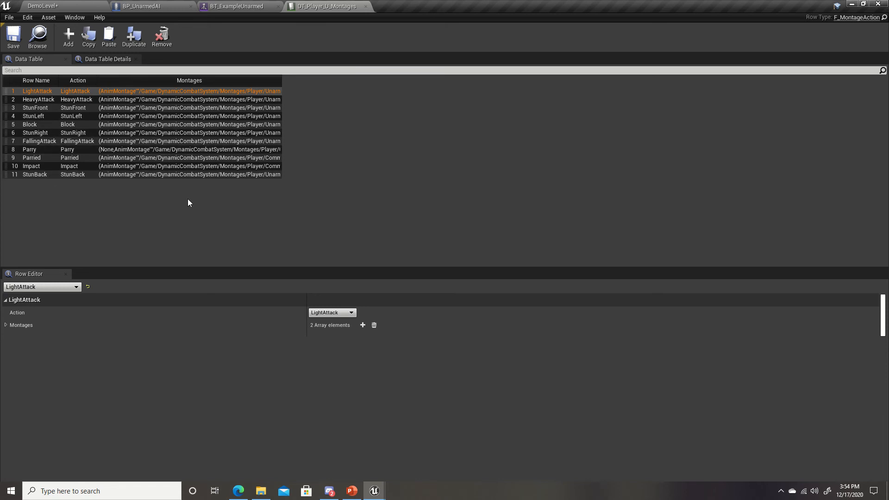
left_click(146, 12)
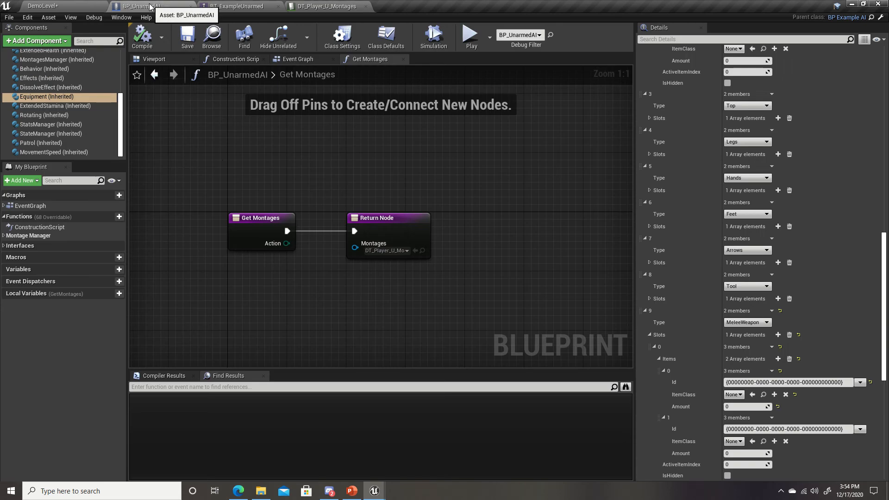
right_click_drag(262, 160, 254, 170)
scroll(342, 174, "down", 2)
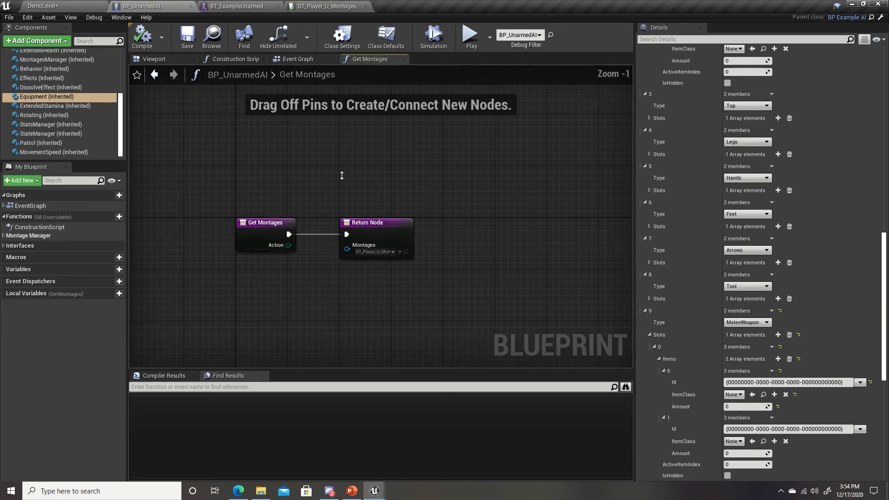
right_click_drag(341, 174, 380, 183)
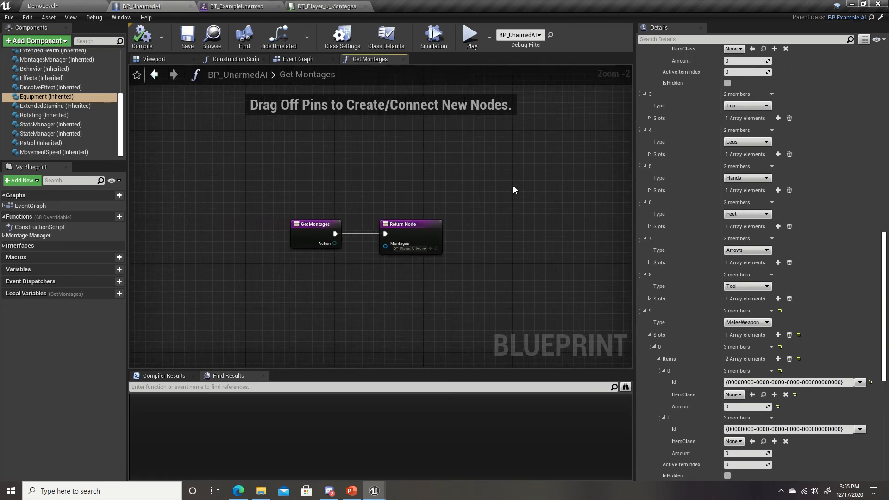
right_click_drag(514, 190, 516, 191)
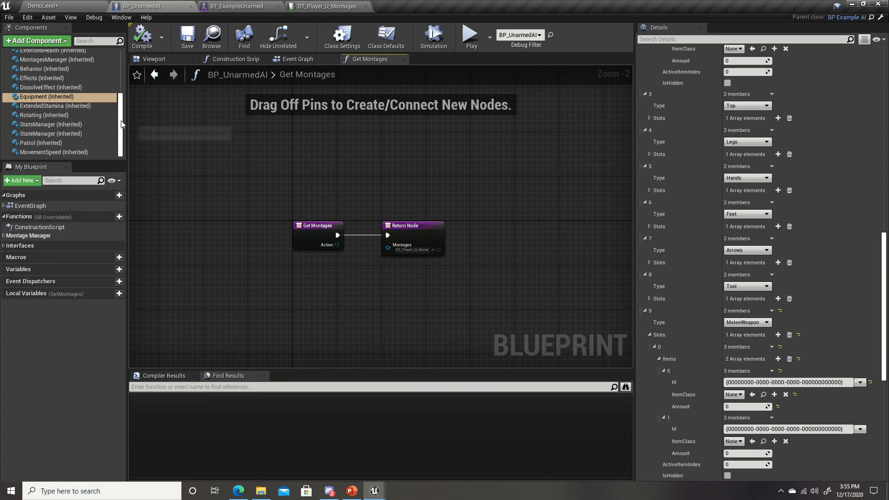
scroll(81, 95, "up", 3)
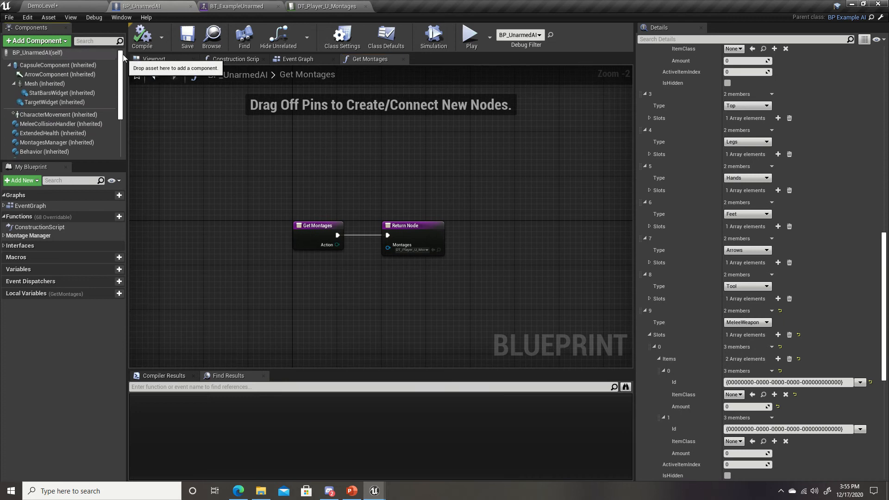
Locate the anim class assigned to the inherited Mesh component in the project content, and open ABP_ExampleAI.
left_click(68, 86)
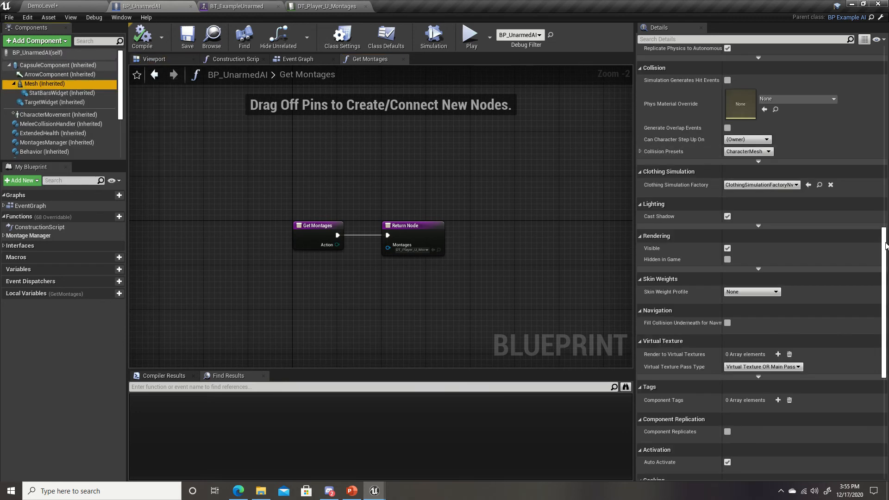
scroll(764, 199, "up", 10)
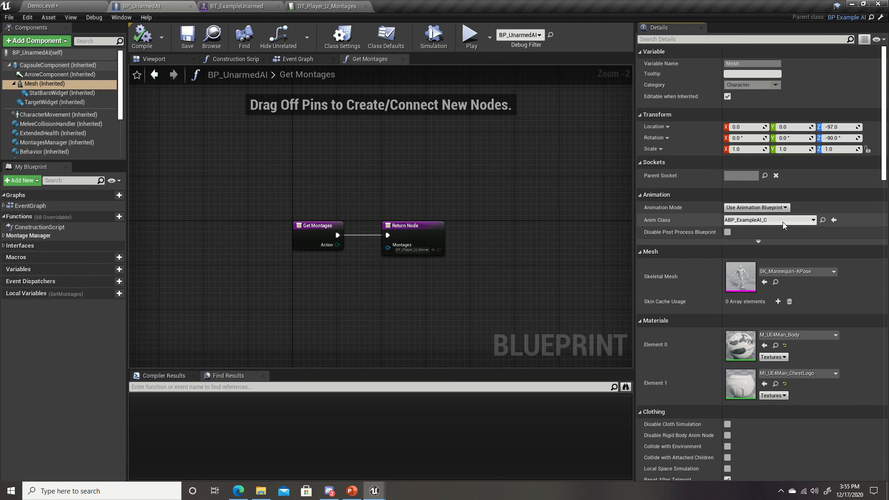
left_click(822, 221)
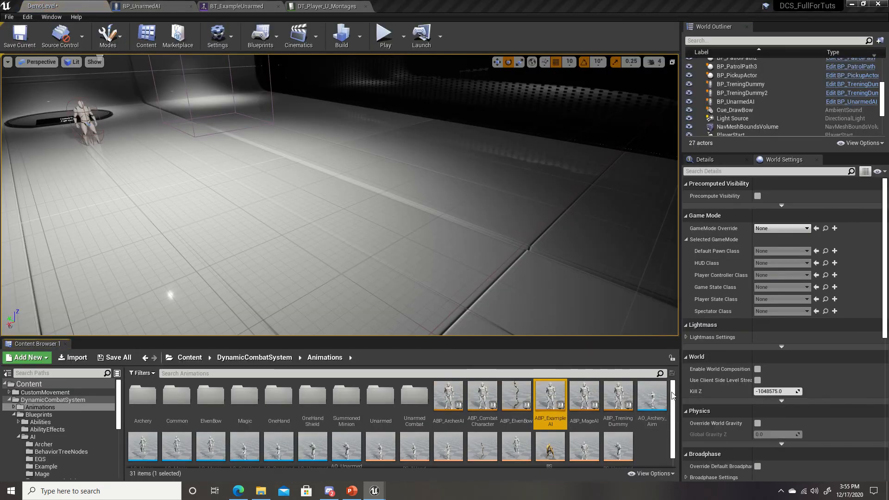
scroll(657, 398, "down", 1)
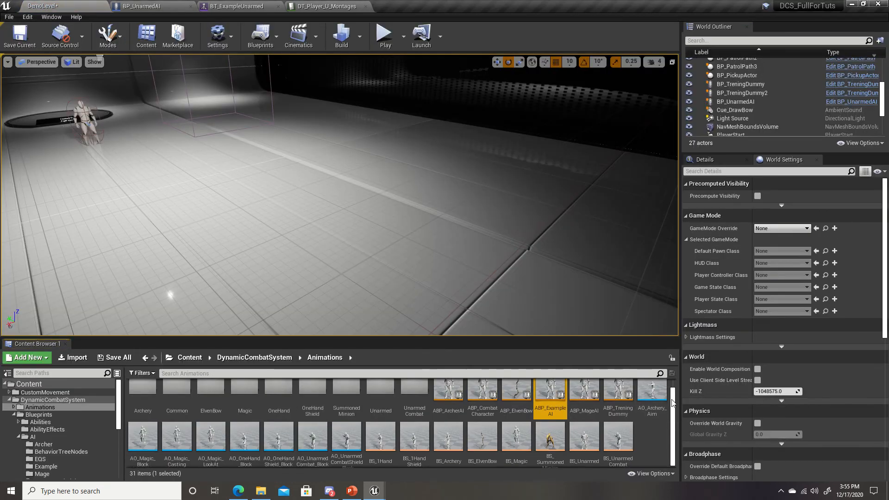
double_click(551, 391)
Review the Event Graph of ABP_ExampleAI, and open its AnimGraph to examine the locomotion blending.
scroll(410, 324, "down", 5)
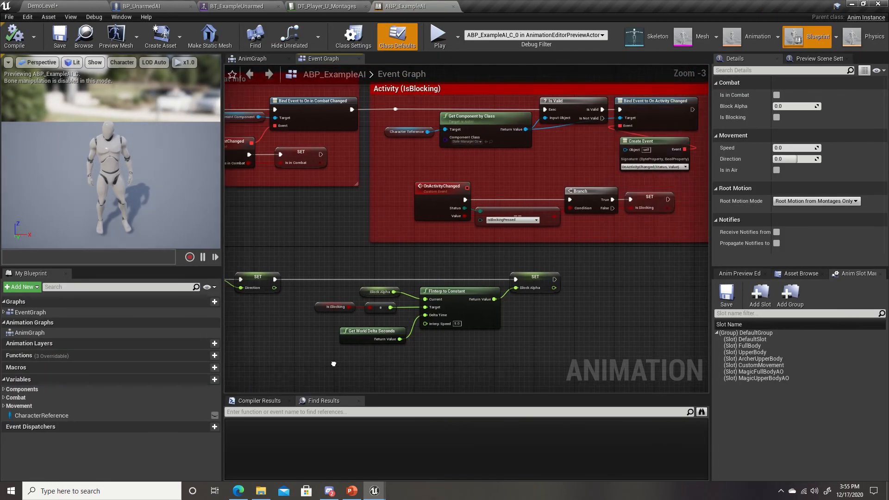
right_click_drag(619, 294, 695, 251)
scroll(472, 208, "up", 1)
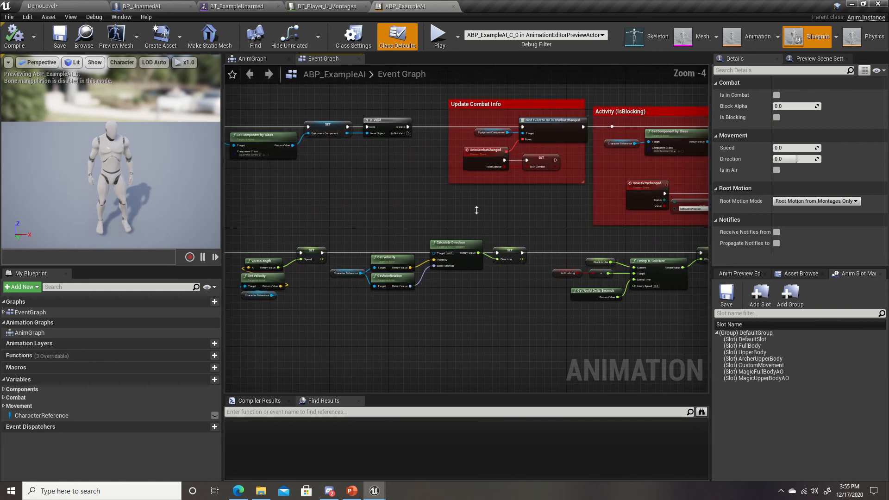
right_click_drag(476, 208, 513, 215)
left_click(43, 313)
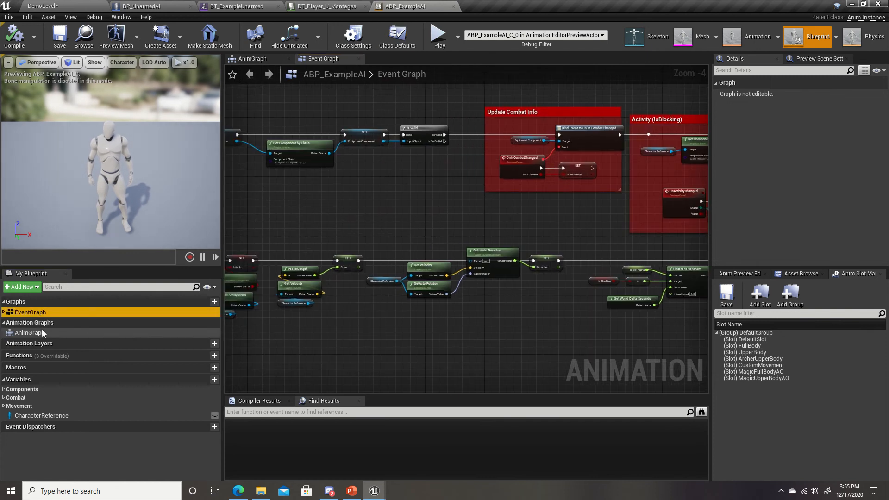
double_click(42, 333)
right_click_drag(596, 270, 548, 212)
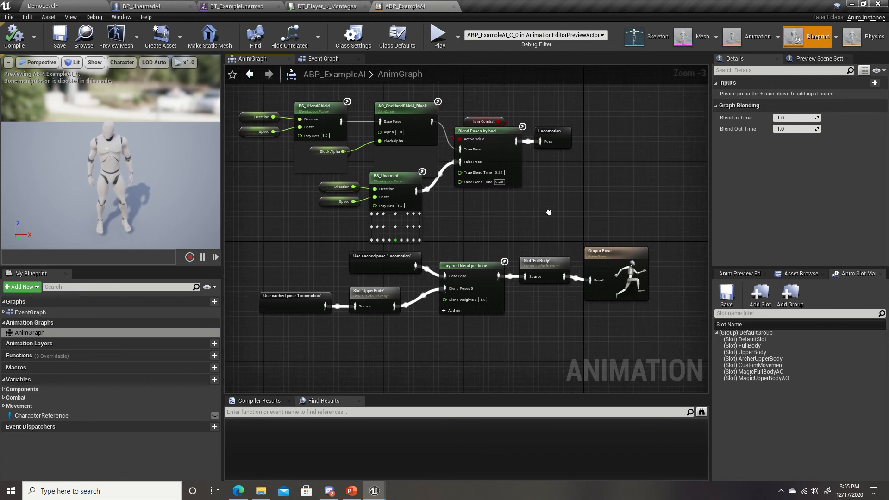
Inspect the BS_Unarmed blend space used in the AnimGraph, close it, and review the remaining pose nodes.
left_click(402, 195)
double_click(402, 192)
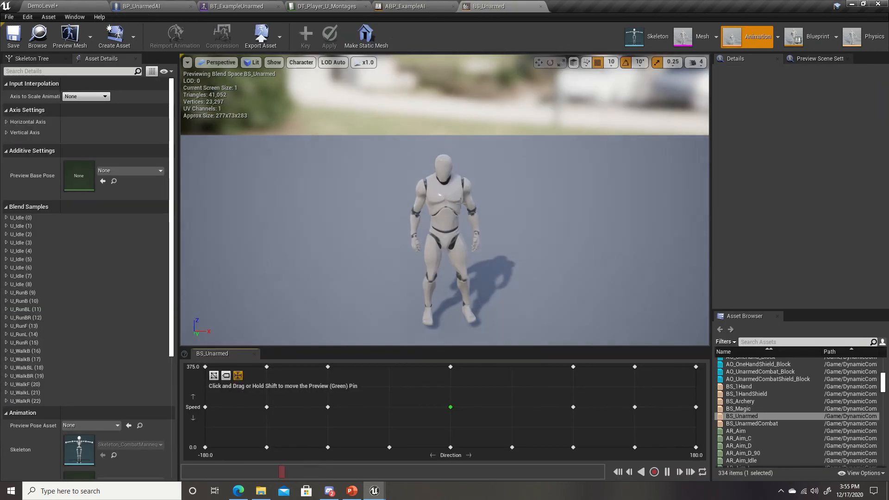
left_click(540, 6)
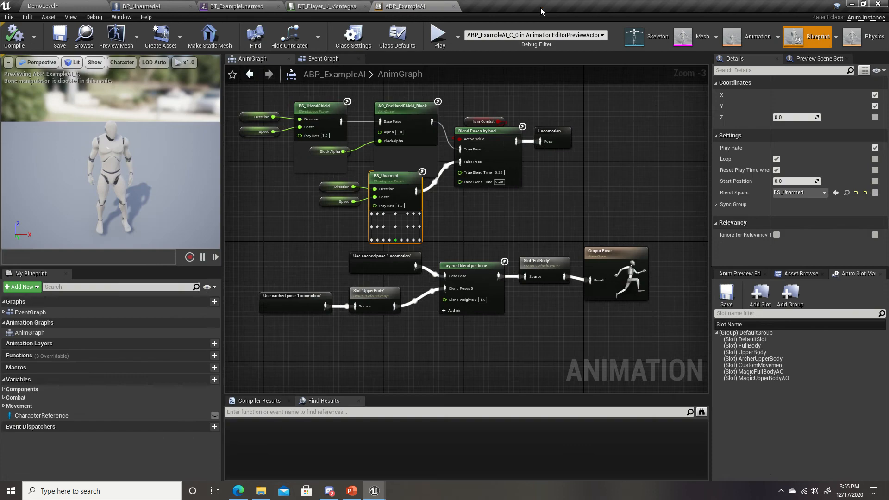
left_click(574, 207)
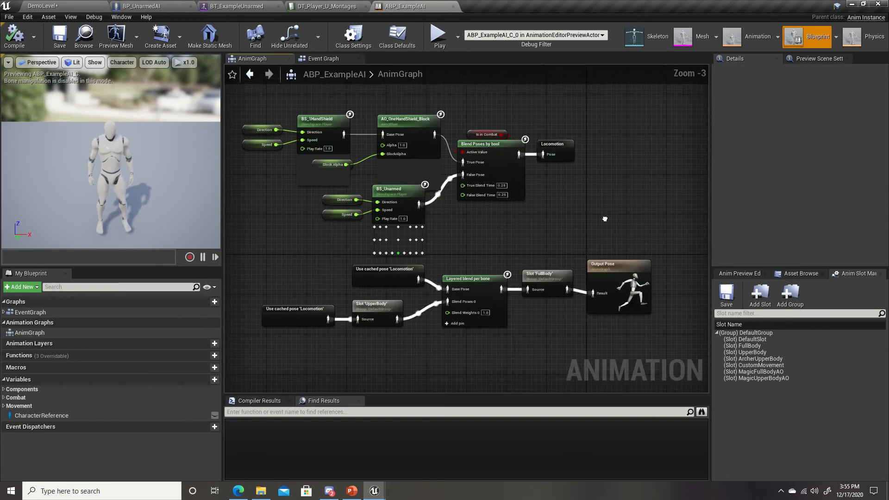
scroll(602, 211, "down", 1)
scroll(603, 211, "up", 1)
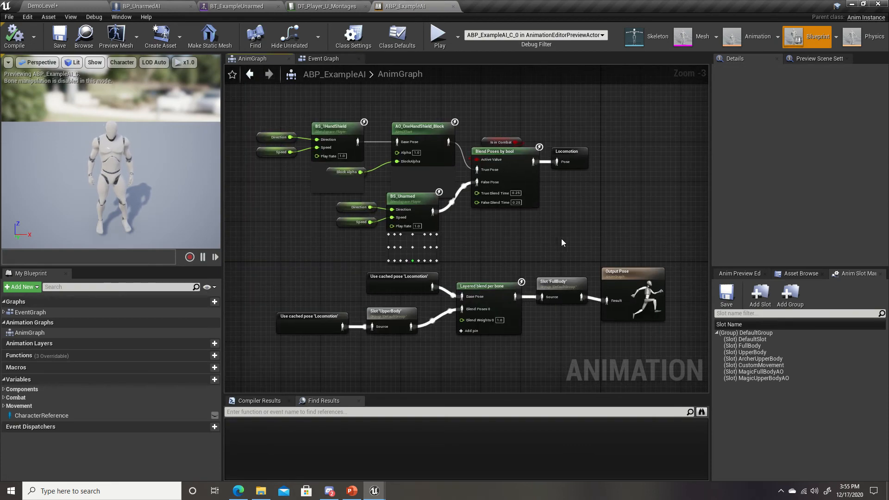
Duplicate the ABP_ExampleAI animation blueprint in the Animations folder and name the copy ABP_UnarmedAI.
left_click(79, 5)
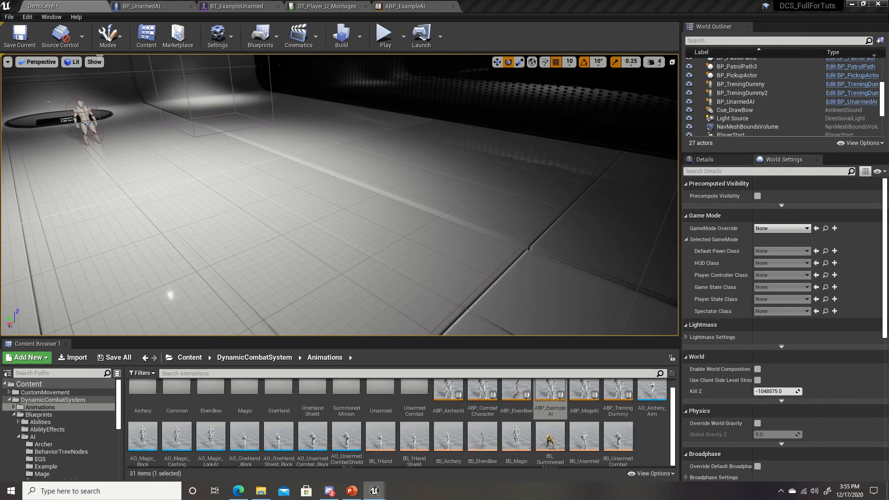
right_click(551, 393)
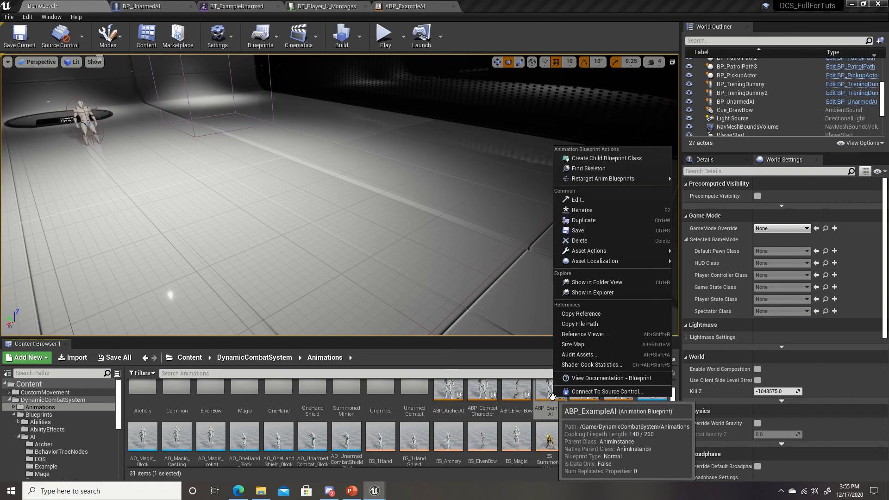
left_click(598, 221)
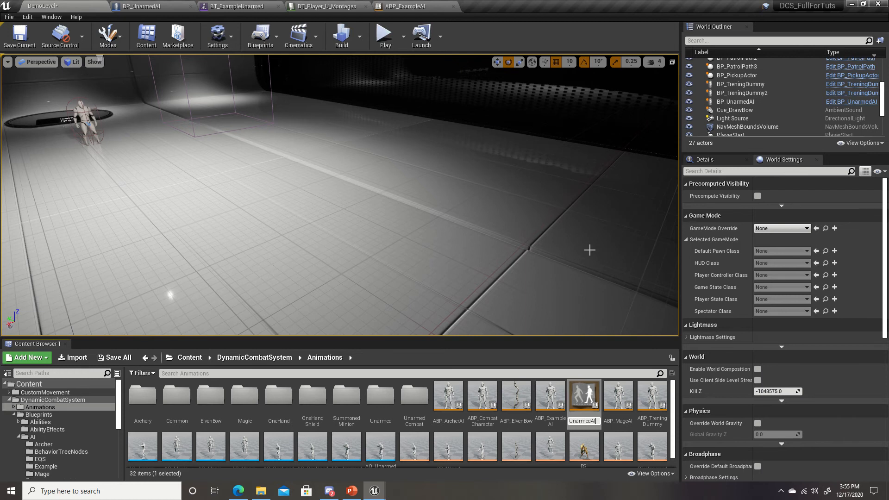
key("Return")
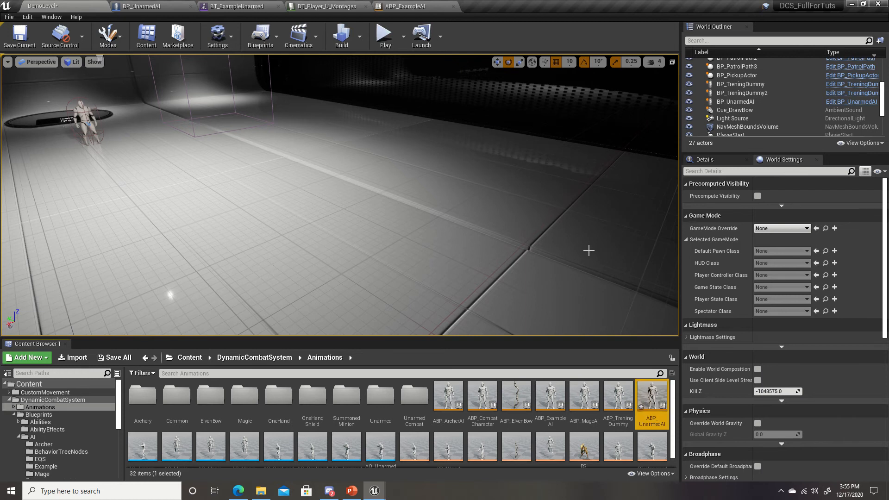
Open the AnimGraph of ABP_UnarmedAI at the BS_1HandShield and AO_OneHandShield_Block nodes.
double_click(646, 394)
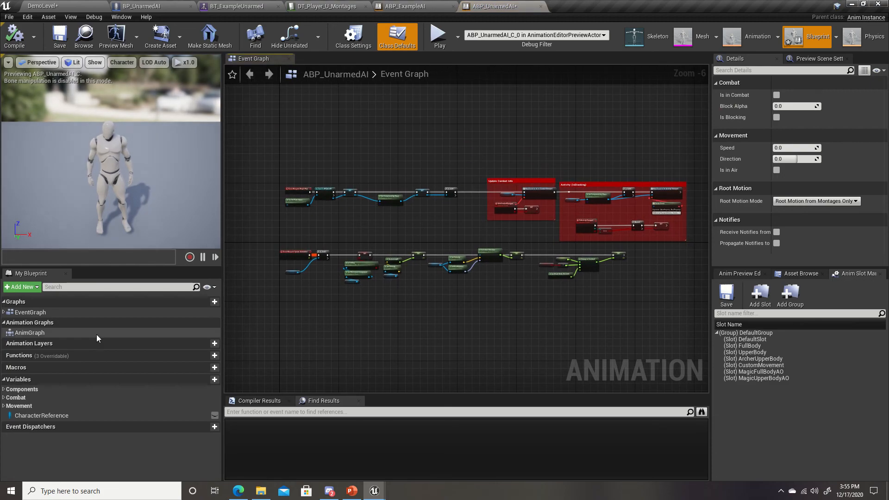
double_click(30, 332)
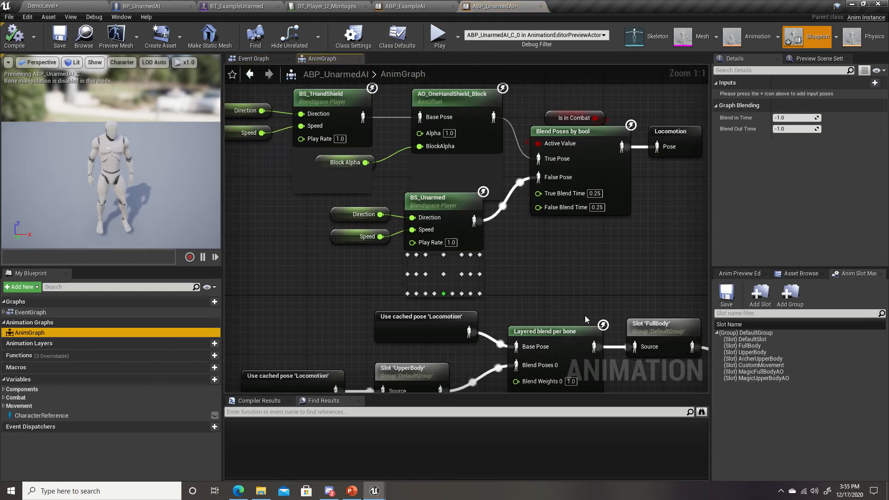
right_click_drag(585, 267, 612, 310)
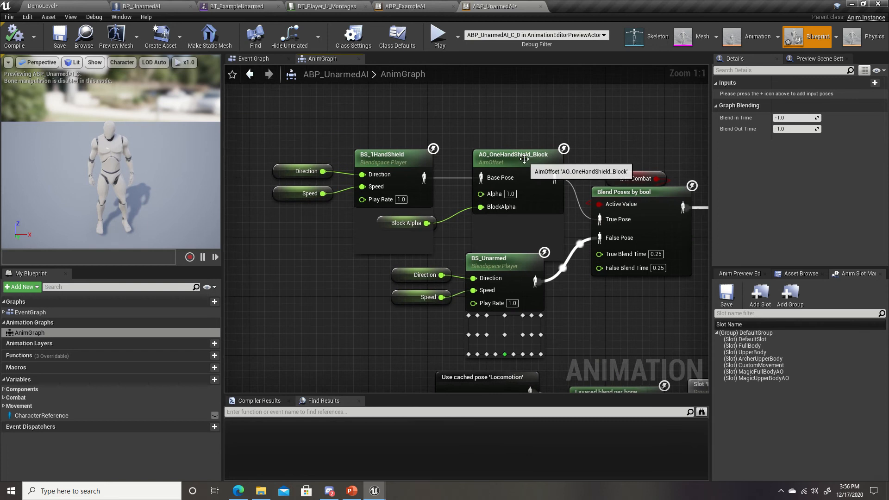
right_click_drag(528, 118, 539, 134)
Browse the DynamicCombatSystem Animations folder for unarmed combat blend spaces and aim offsets.
left_click_drag(0, 259, 454, 59)
double_click(65, 119)
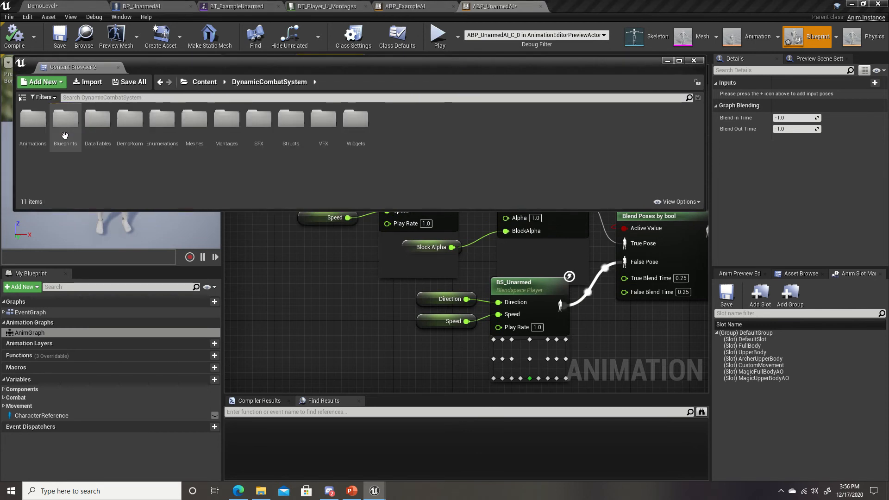
double_click(66, 120)
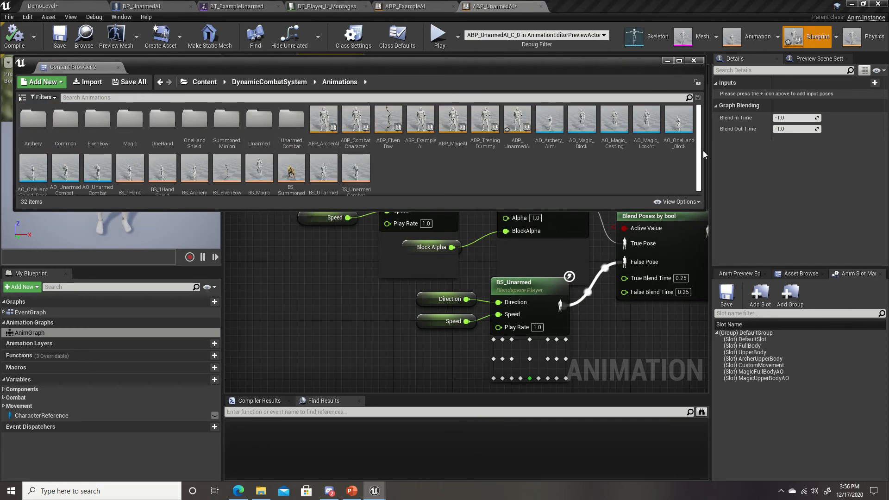
left_click_drag(698, 156, 698, 161)
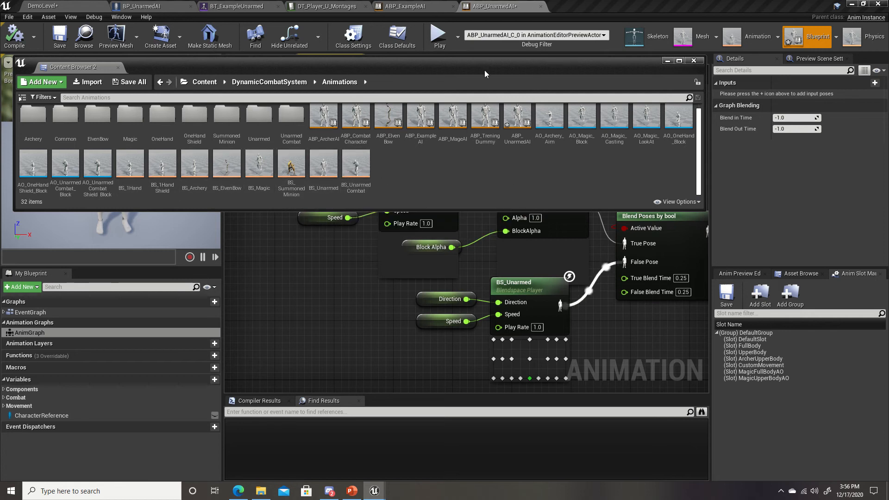
left_click_drag(494, 58, 0, 88)
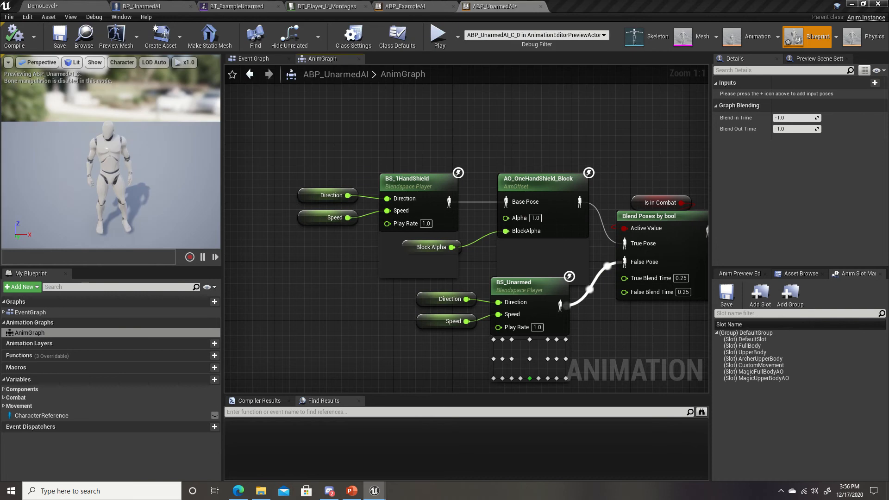
Replace the BS_1HandShield blend space node with BS_UnarmedCombat from the animation assets, keeping its connections.
left_click(801, 273)
scroll(883, 338, "down", 10)
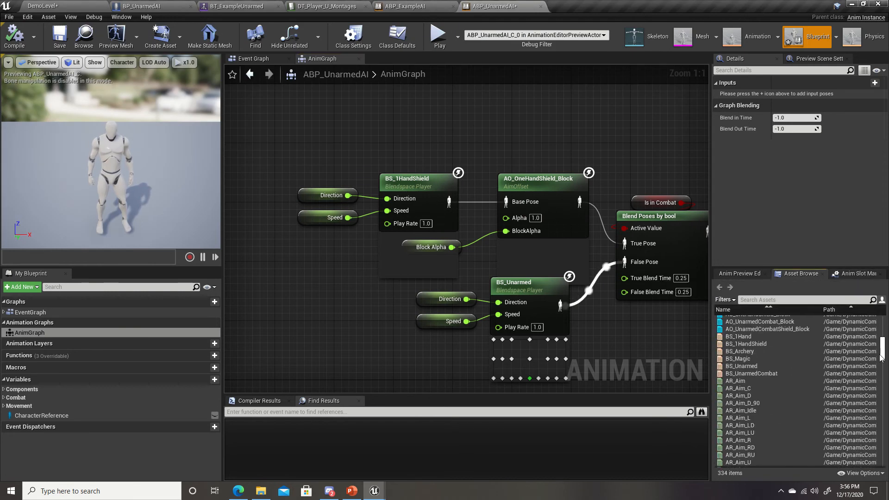
mouse_move(758, 391)
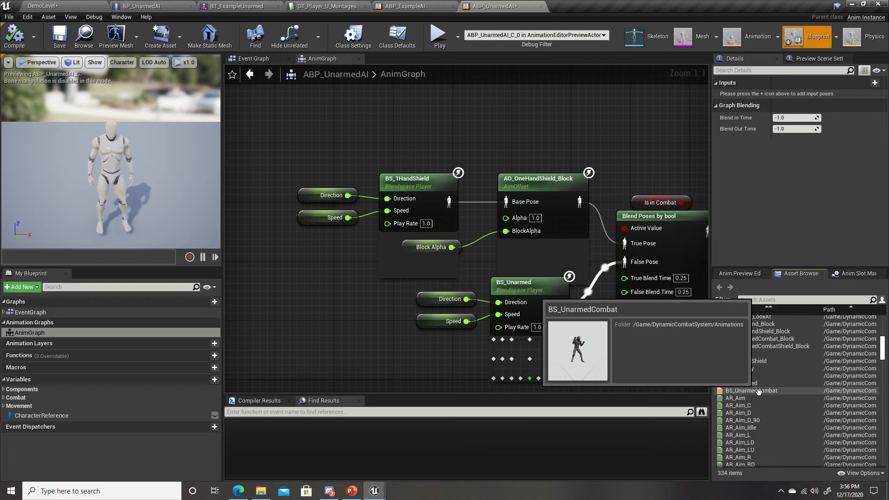
left_click_drag(758, 391, 423, 195)
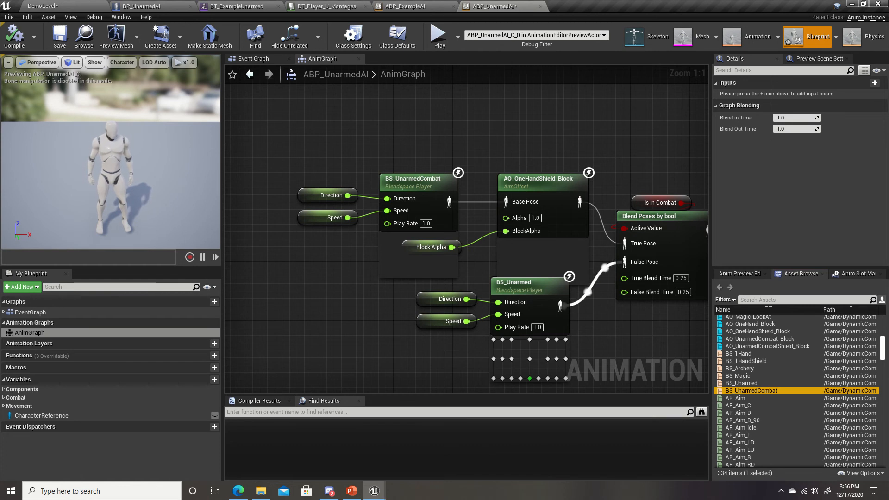
Replace the AO_OneHandShield_Block aim offset node with AO_UnarmedCombat_Block, keeping its connections.
left_click_drag(0, 216, 531, 66)
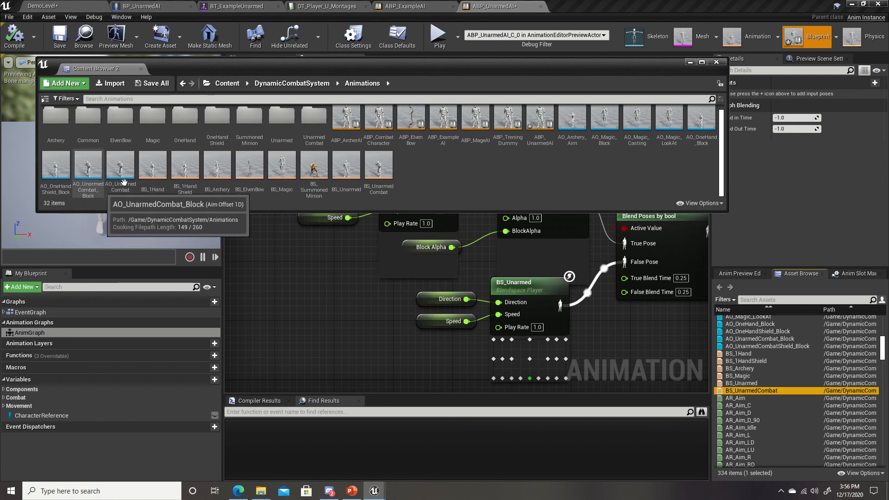
left_click_drag(378, 72, 0, 159)
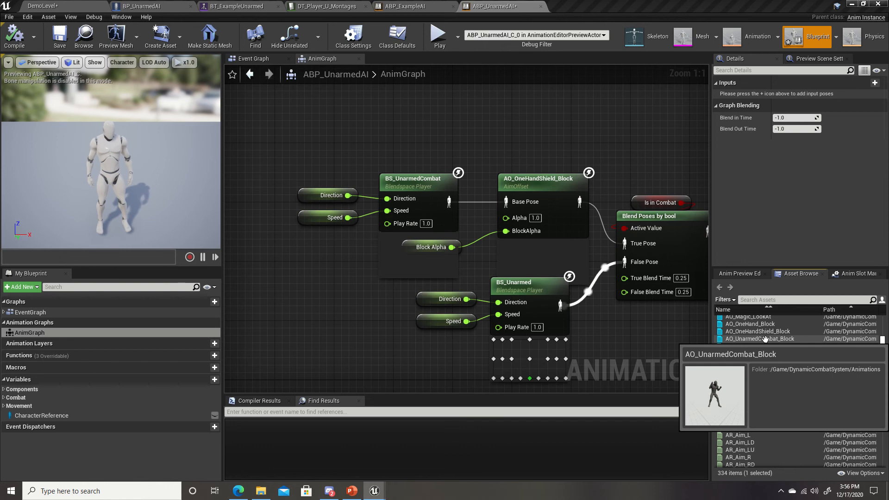
left_click_drag(764, 340, 556, 198)
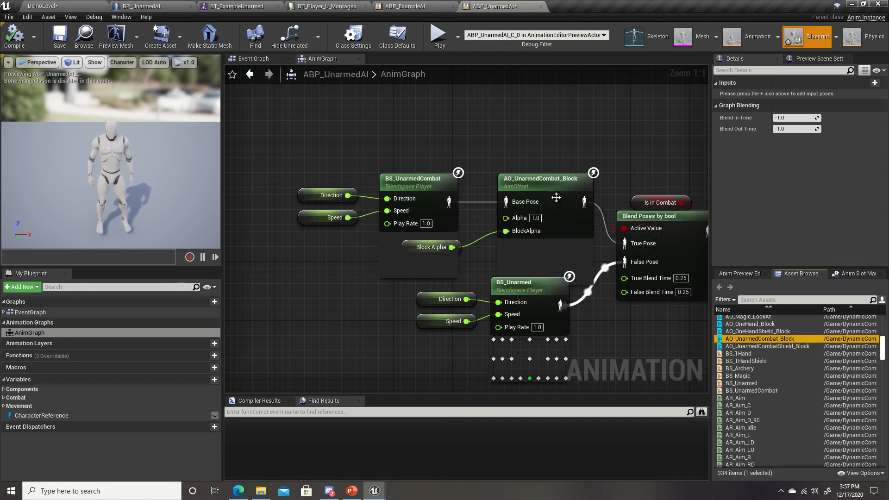
Compile and save the ABP_UnarmedAI animation blueprint.
right_click_drag(528, 130, 480, 124)
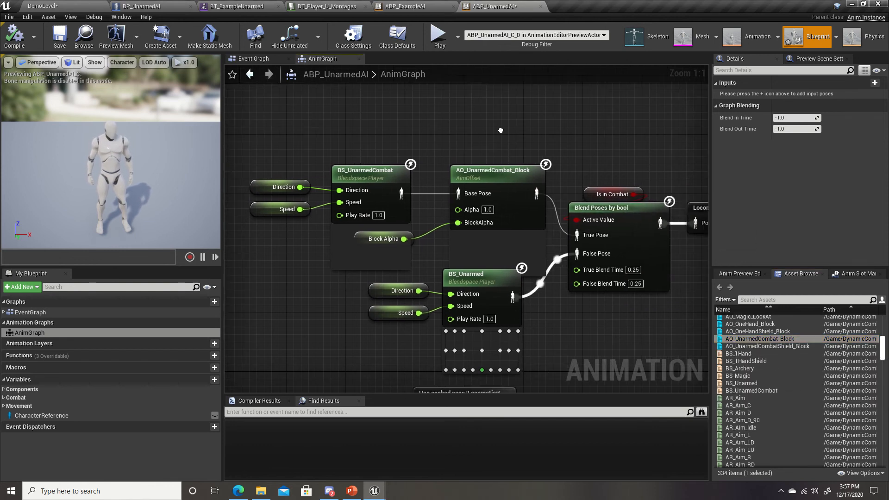
left_click(13, 42)
left_click(55, 40)
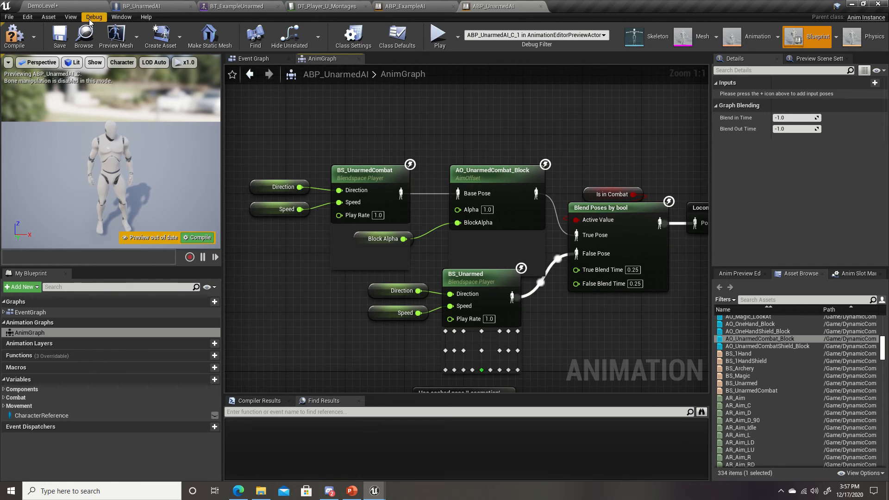
left_click(14, 36)
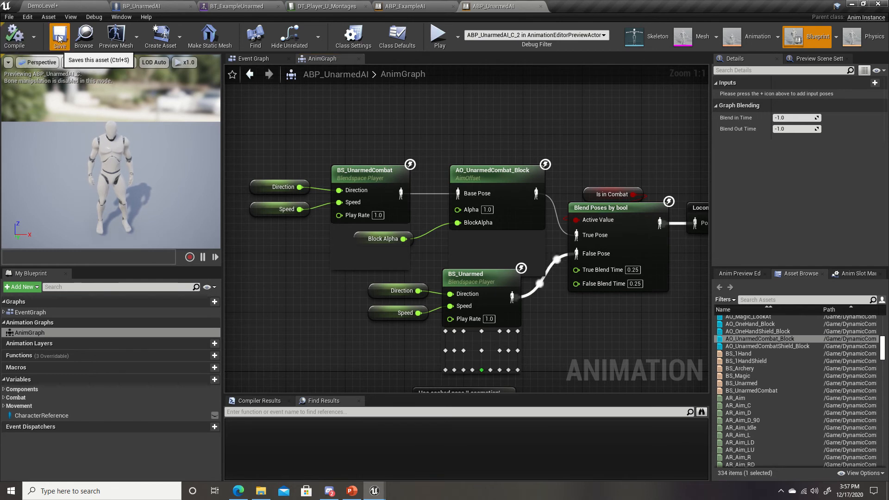
Check the Is in Combat variable that drives the Blend Poses by bool node, and return to DemoLevel.
right_click_drag(610, 130, 501, 126)
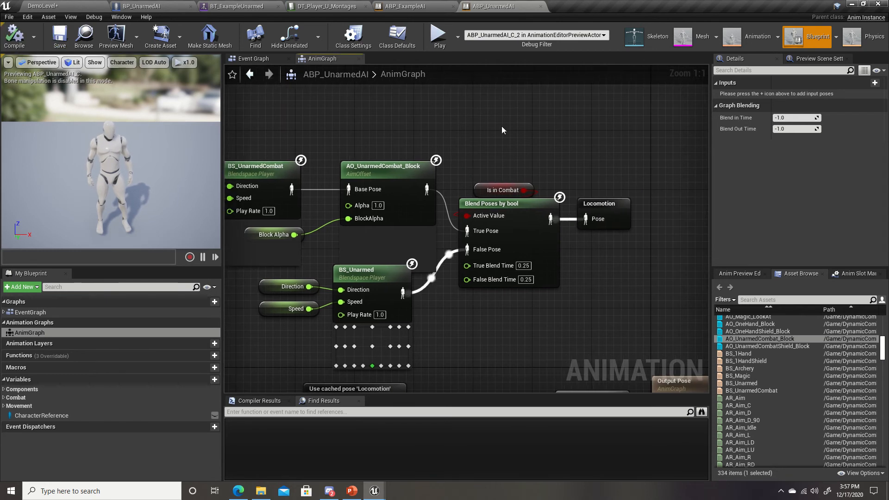
right_click_drag(537, 165, 504, 147)
left_click(473, 178)
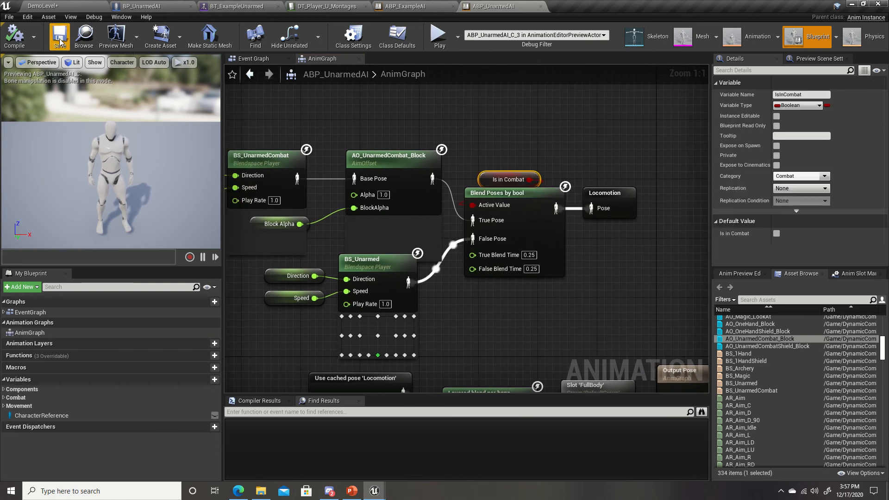
left_click(69, 7)
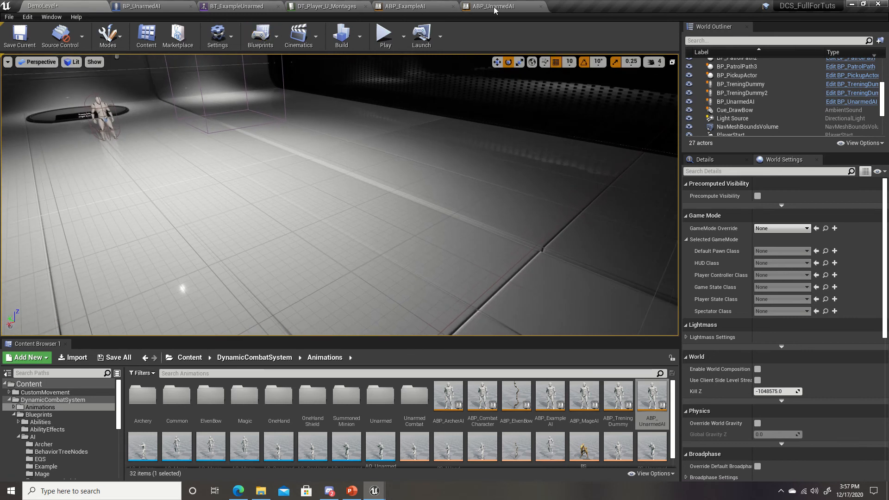
Set the Anim Class of the Mesh in BP_UnarmedAI to ABP_UnarmedAI, and compile and save the blueprint.
left_click(153, 6)
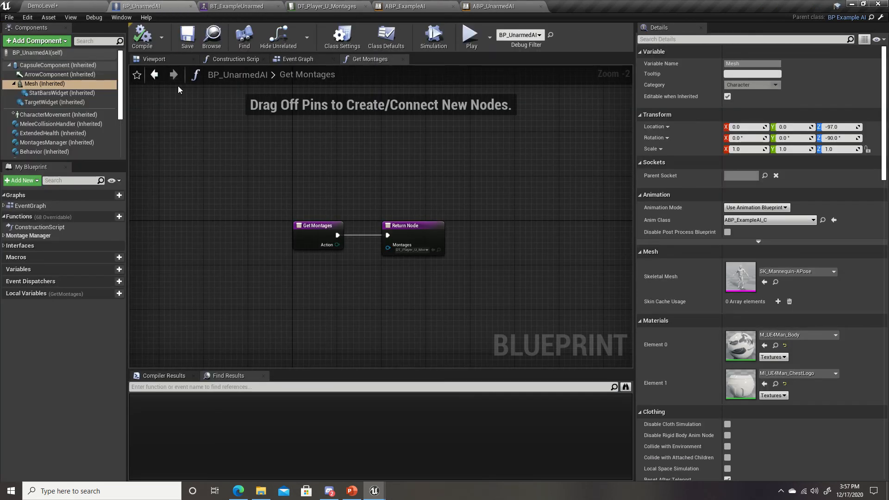
left_click(45, 84)
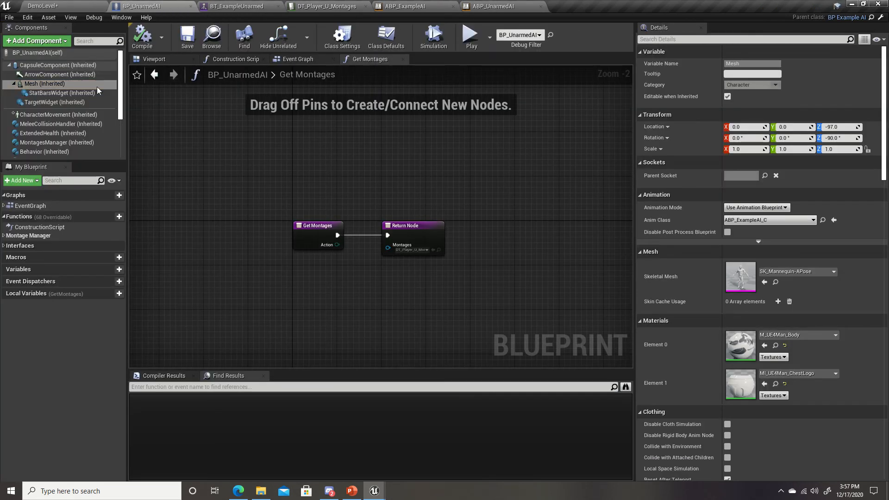
left_click(784, 221)
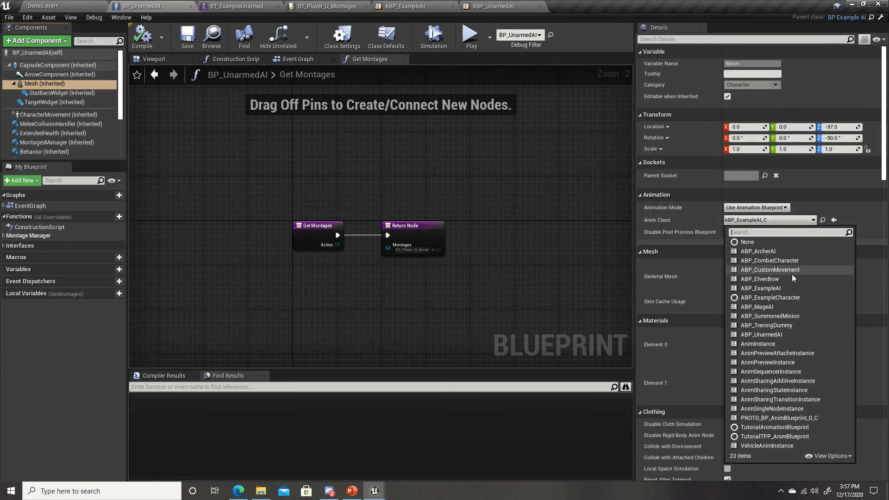
left_click(776, 334)
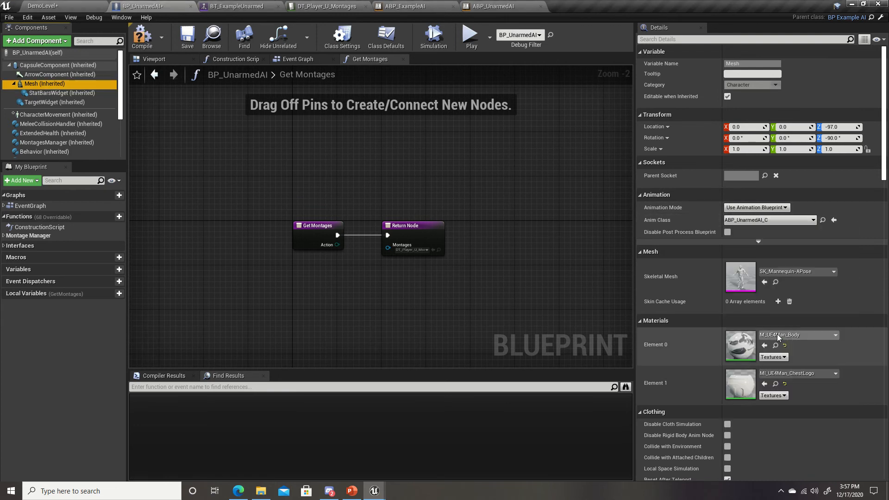
left_click(142, 37)
left_click(187, 37)
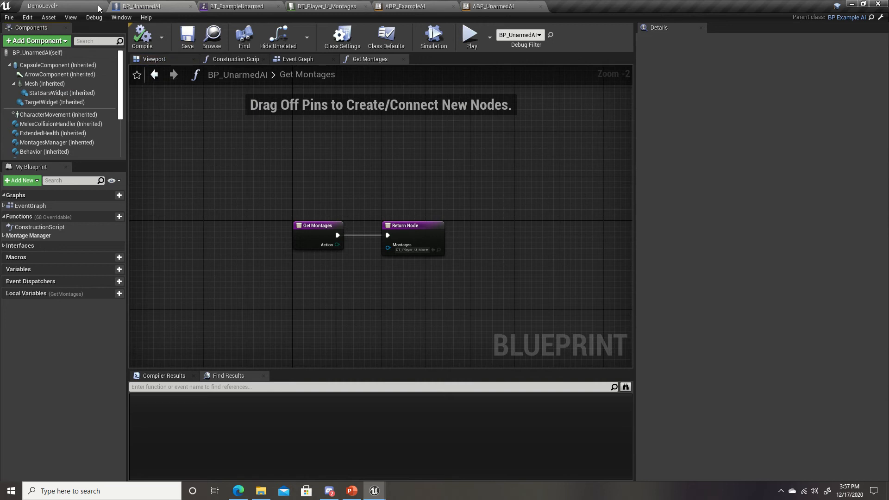
Play-test DemoLevel in full screen, observe how the unarmed AI moves near the player character, and stop the session.
left_click(84, 7)
key("alt+p")
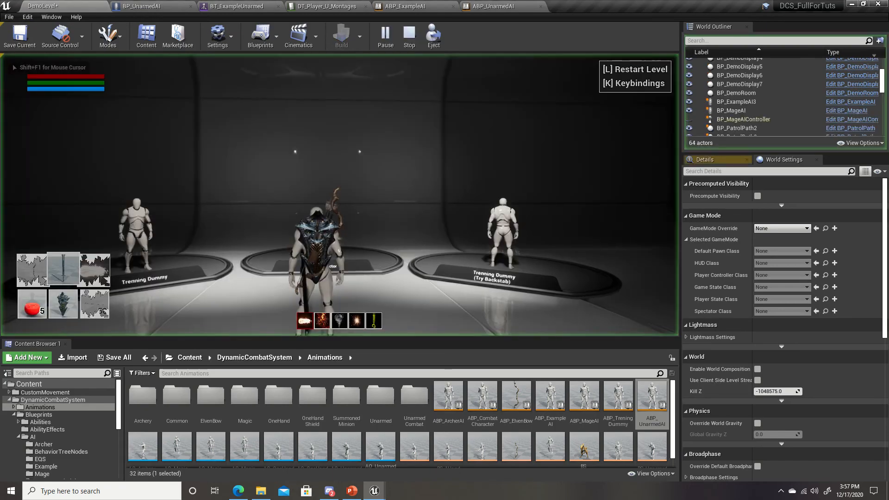
key("F11")
left_click(444, 250)
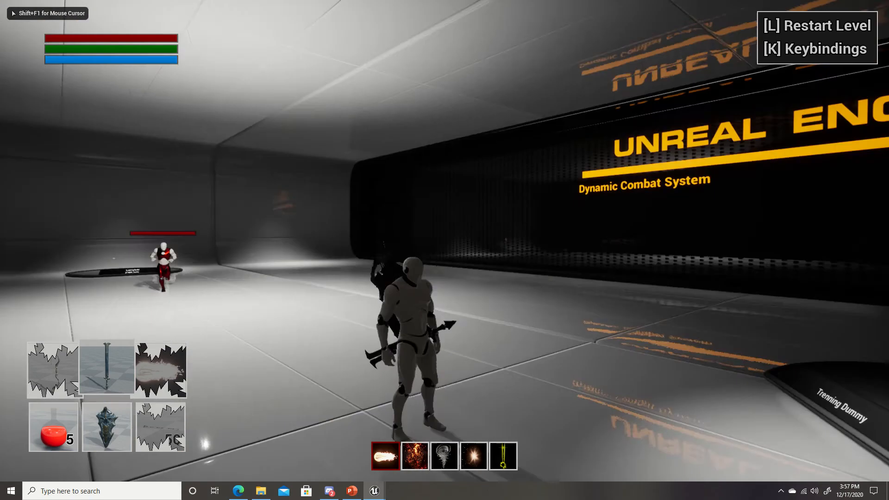
key("w")
key("a")
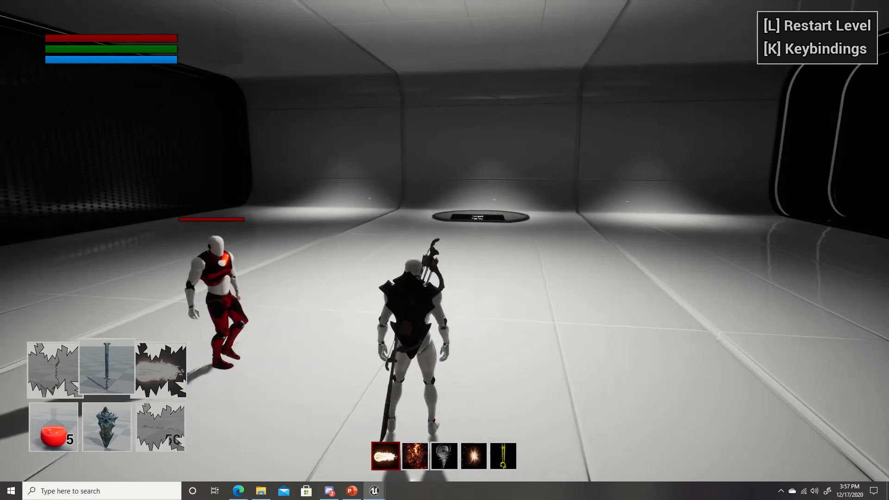
key("Escape")
key("F11")
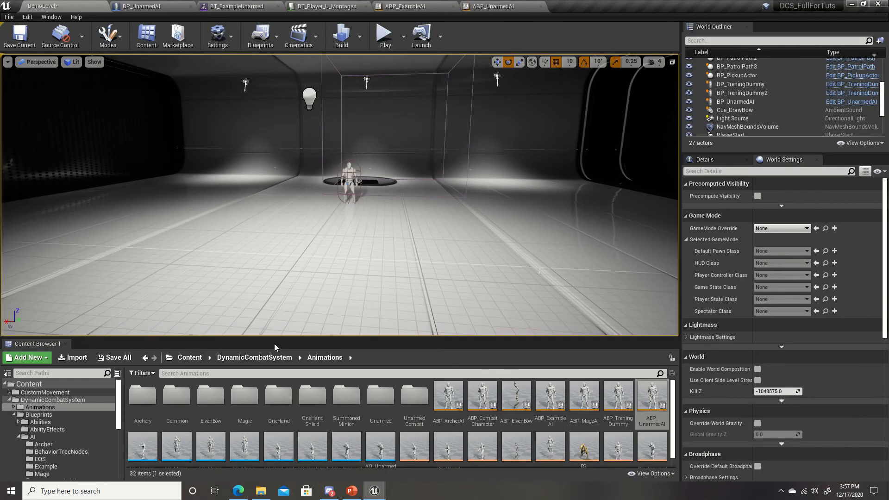
Duplicate the DT_AI_1H_Montages data table in the DynamicCombatSystem DataTables folder and name the copy DT_AI_UnarmedMontages.
left_click(253, 356)
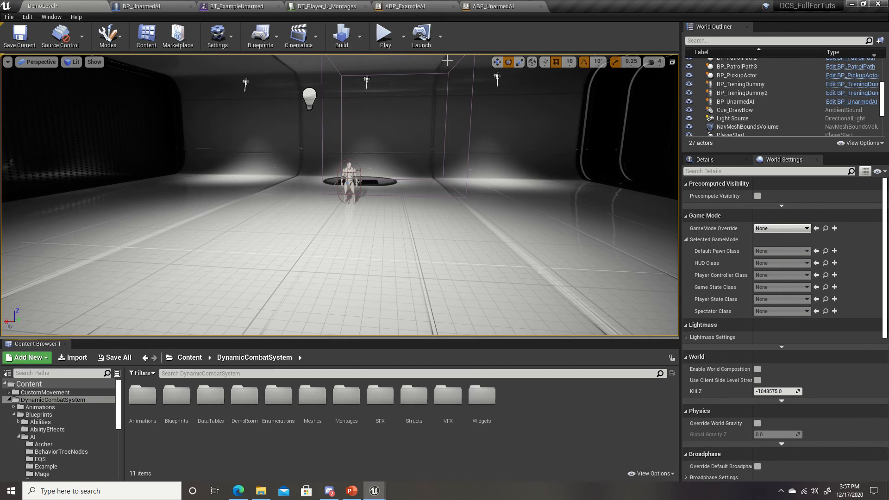
left_click(330, 6)
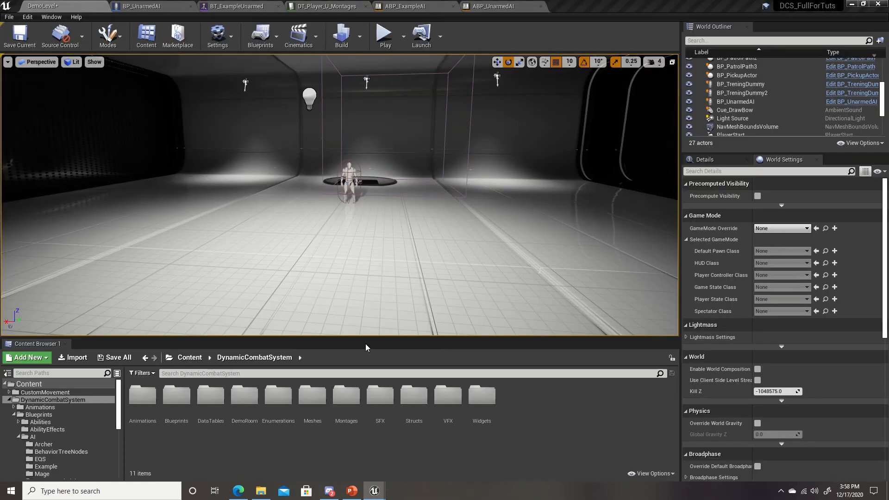
double_click(212, 404)
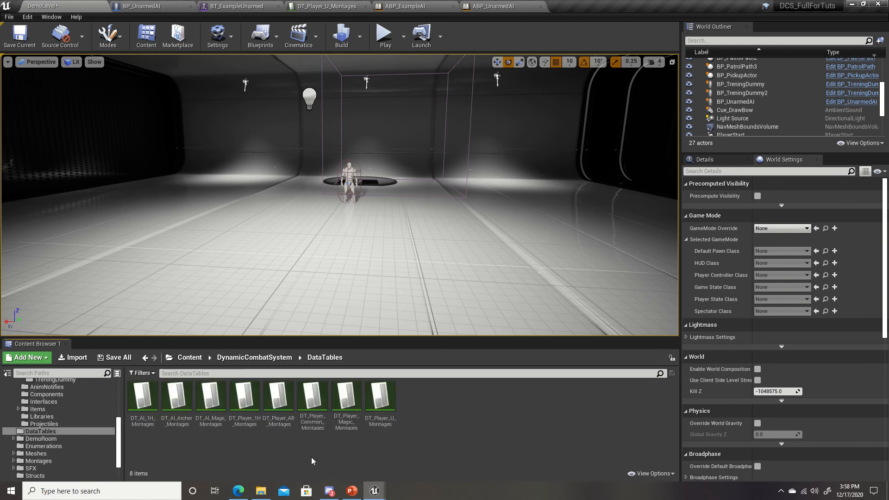
right_click(140, 406)
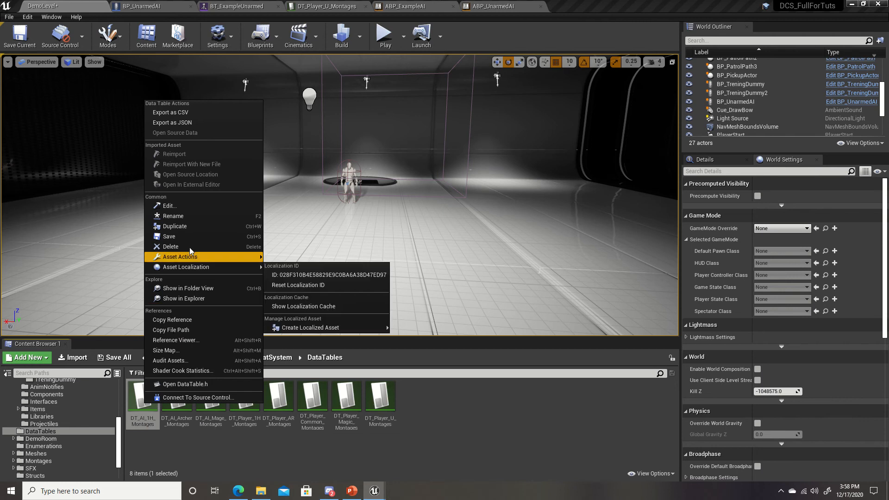
left_click(191, 229)
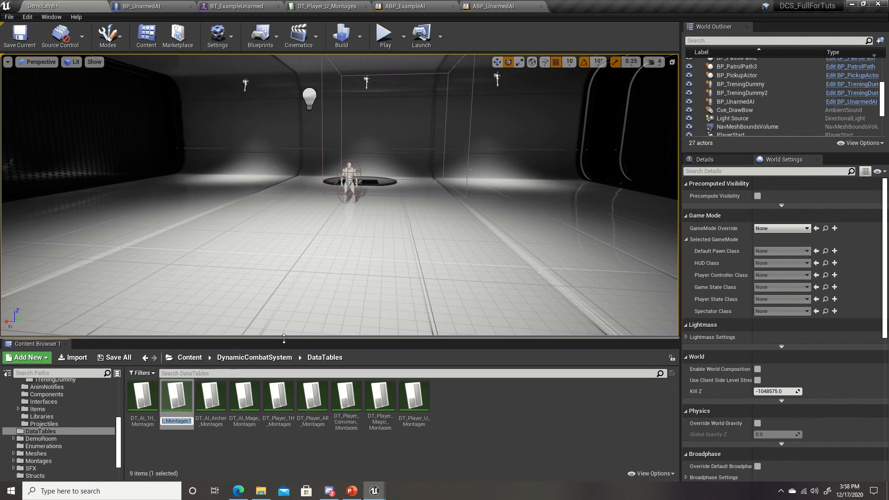
type("DT_AI_UnarmedMontages")
key("Return")
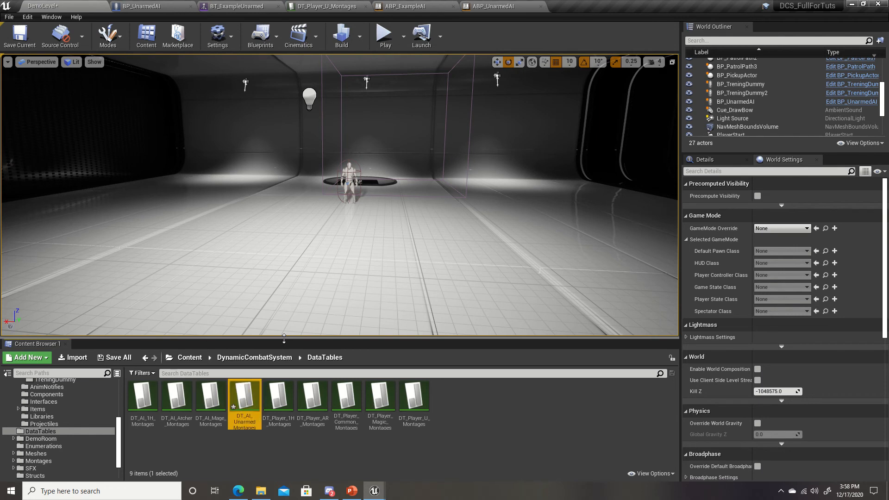
Open the DT_AI_UnarmedMontages data table and expand the Montages array of its LightAttack row.
double_click(246, 396)
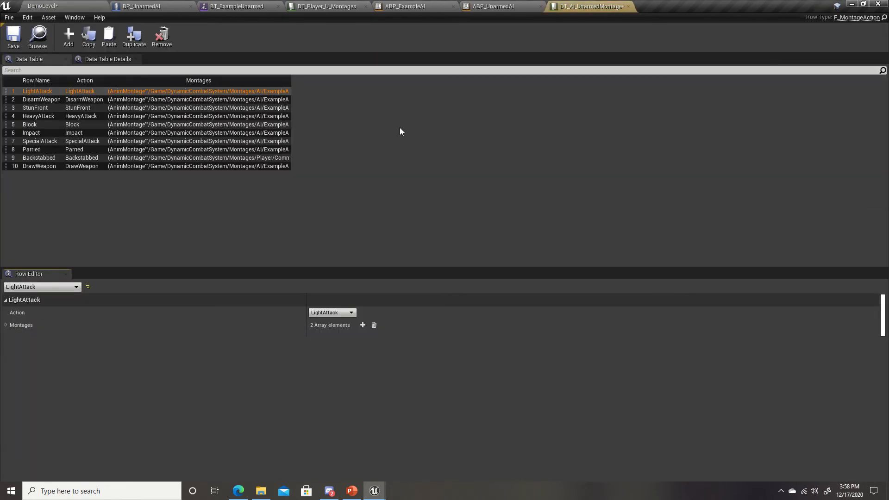
left_click(41, 91)
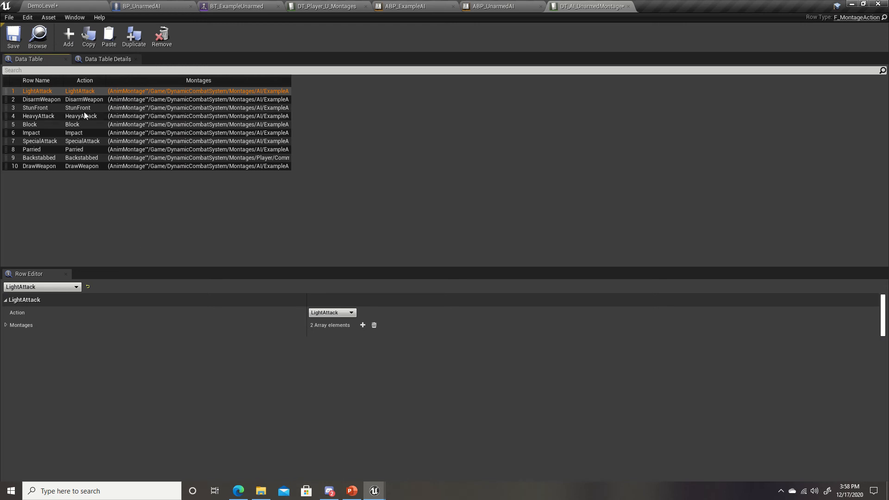
left_click(8, 326)
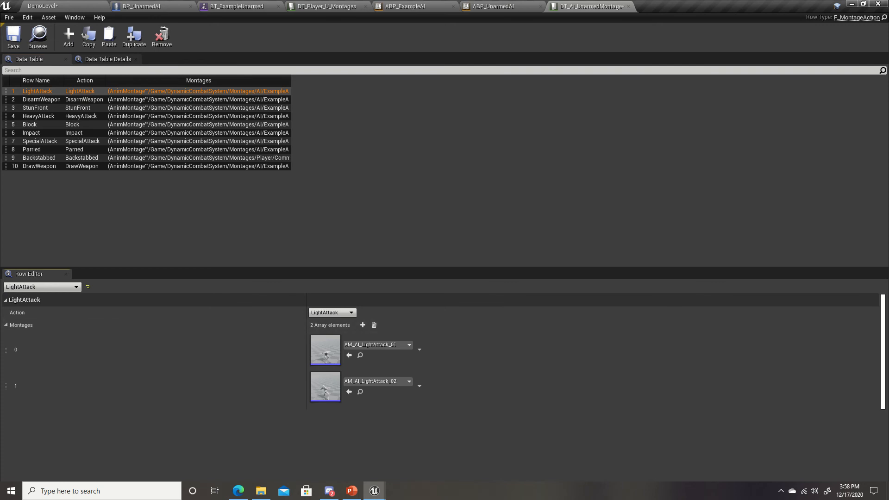
Bring up a floating content browser showing DynamicCombatSystem/Montages/Player/UnarmedCombat, placed clear of the data table rows and the row's montage entries.
left_click_drag(0, 300, 382, 94)
left_click(337, 151)
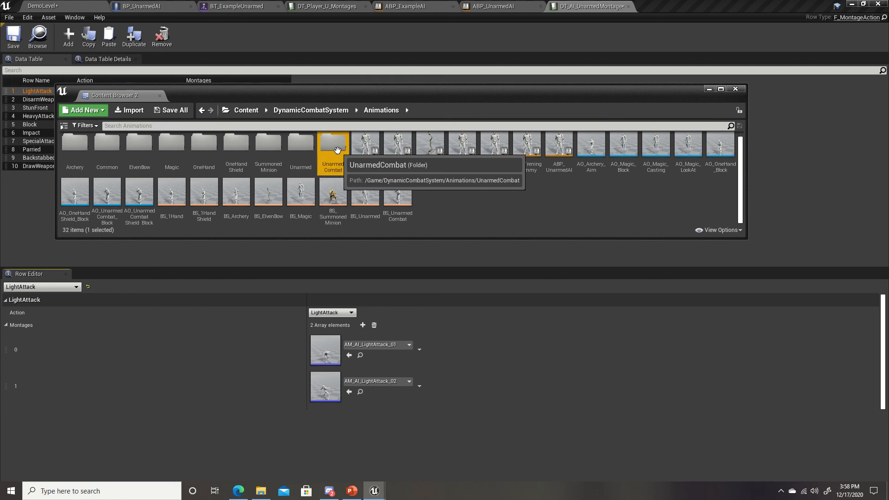
double_click(338, 151)
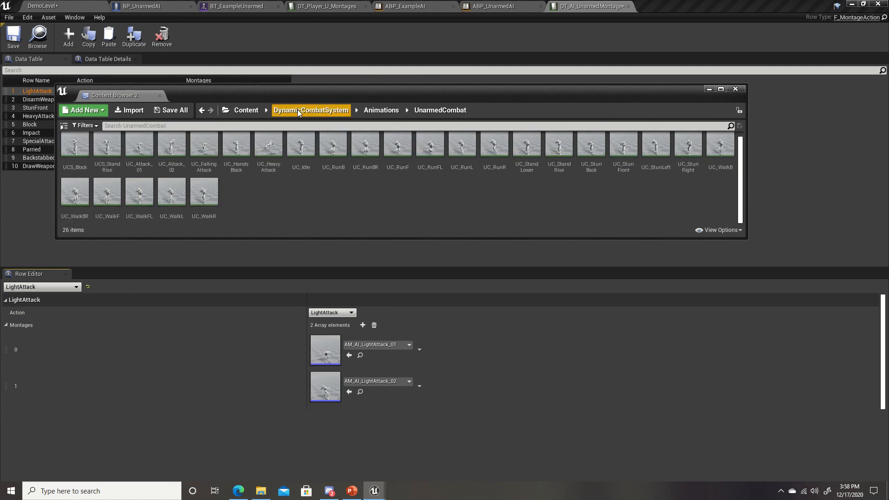
left_click(319, 111)
double_click(268, 147)
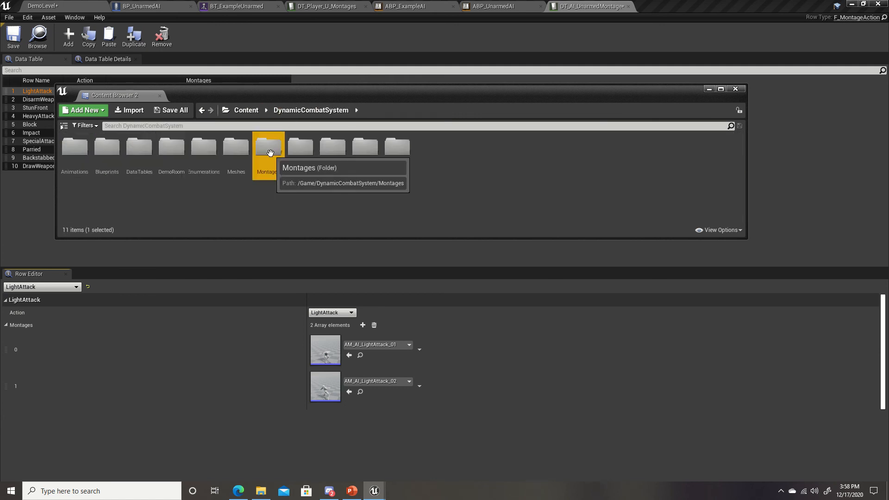
double_click(88, 153)
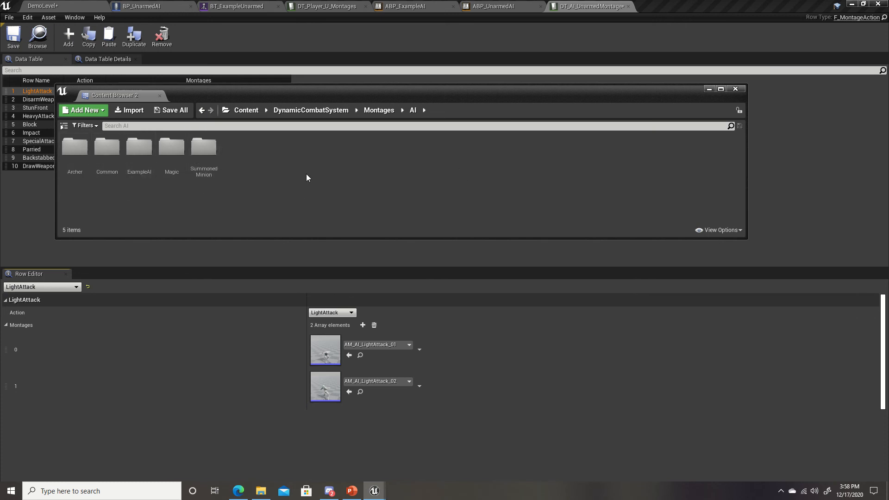
left_click(378, 112)
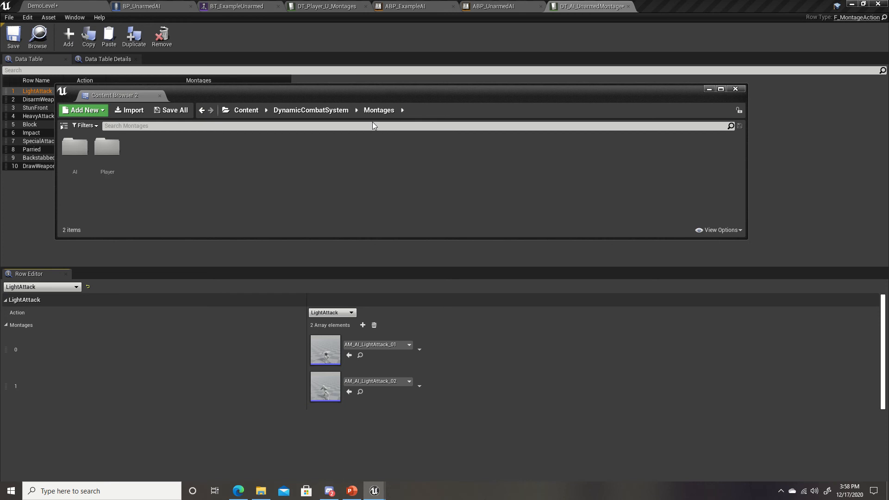
double_click(107, 147)
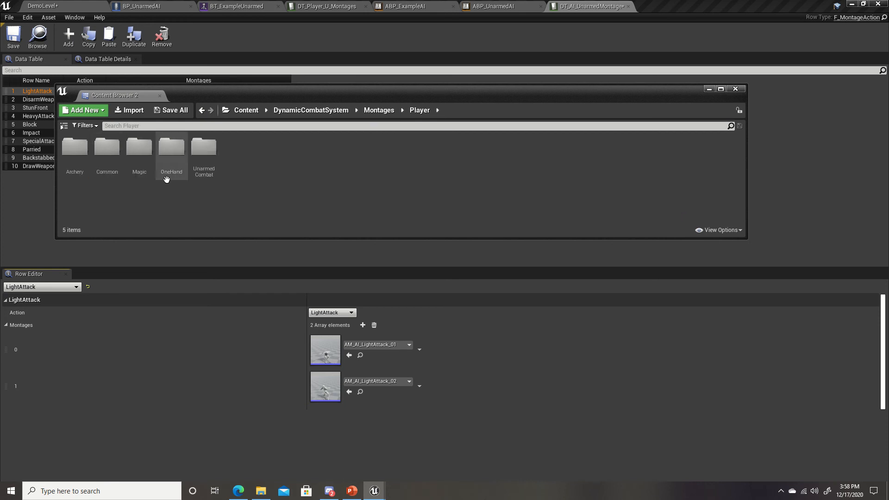
double_click(205, 157)
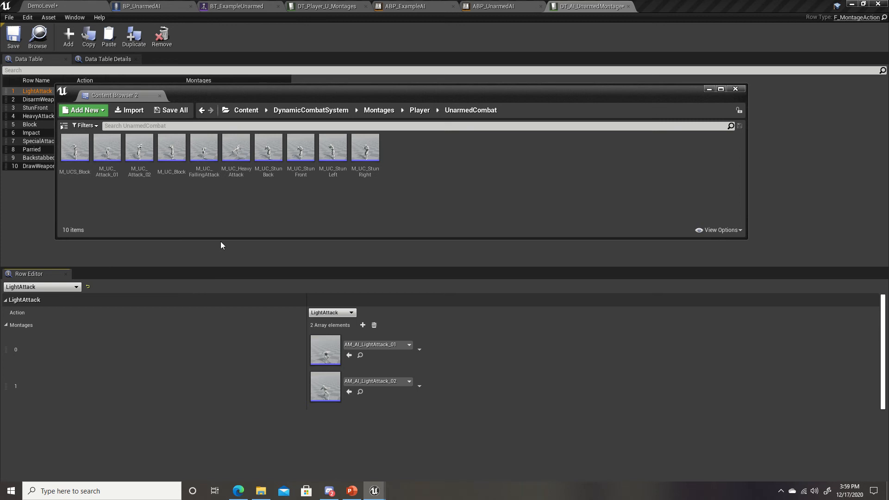
left_click_drag(405, 93, 702, 32)
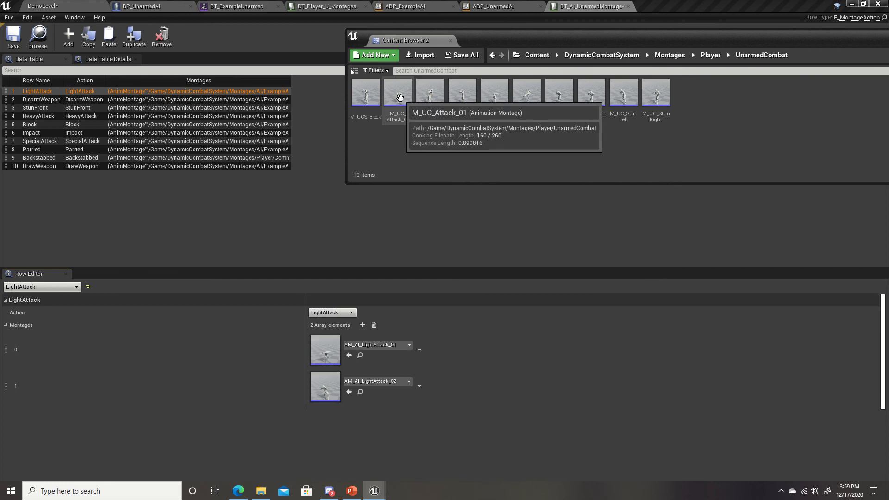
Assign M_UC_Attack_01 and M_UC_Attack_02 as the two montages of the LightAttack row.
left_click_drag(400, 97, 326, 349)
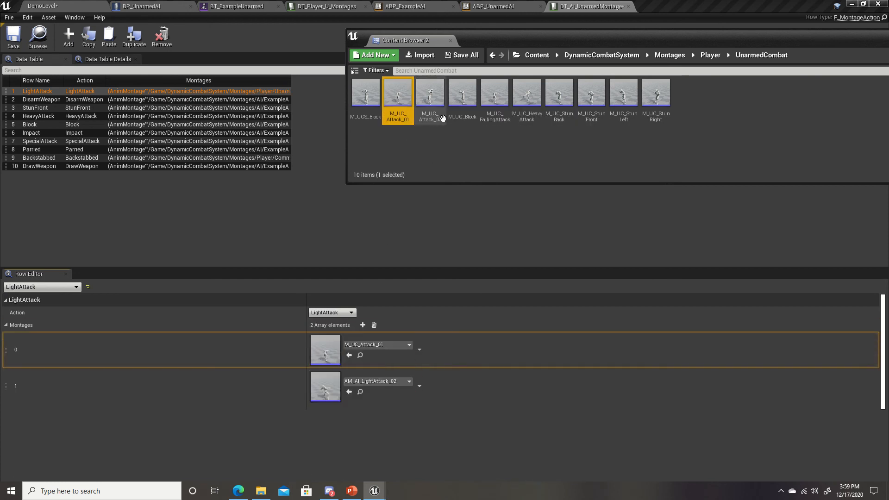
left_click(435, 99)
left_click_drag(438, 106, 326, 363)
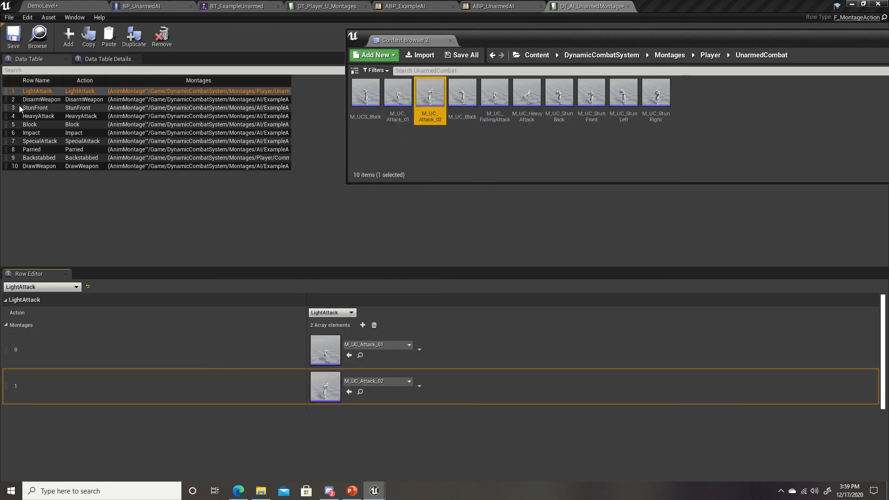
Leave the DisarmWeapon row as it is and assign M_UC_StunFront as the montage of the StunFront row.
left_click(32, 100)
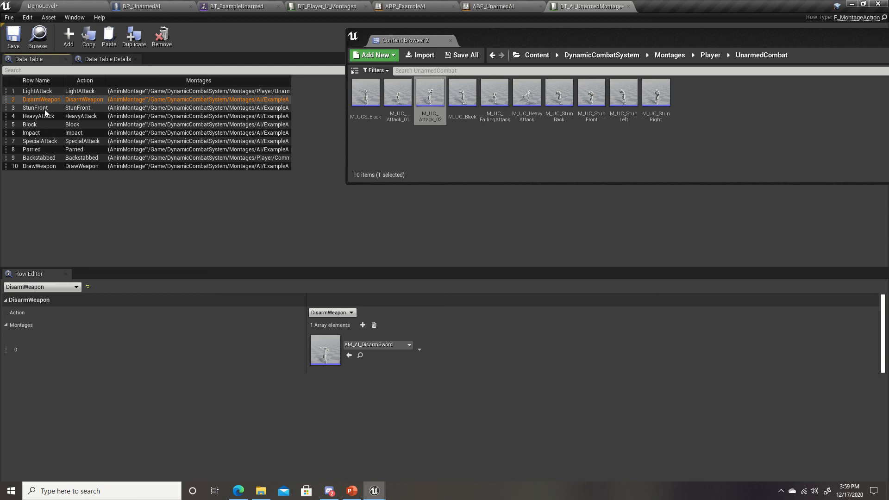
left_click(58, 107)
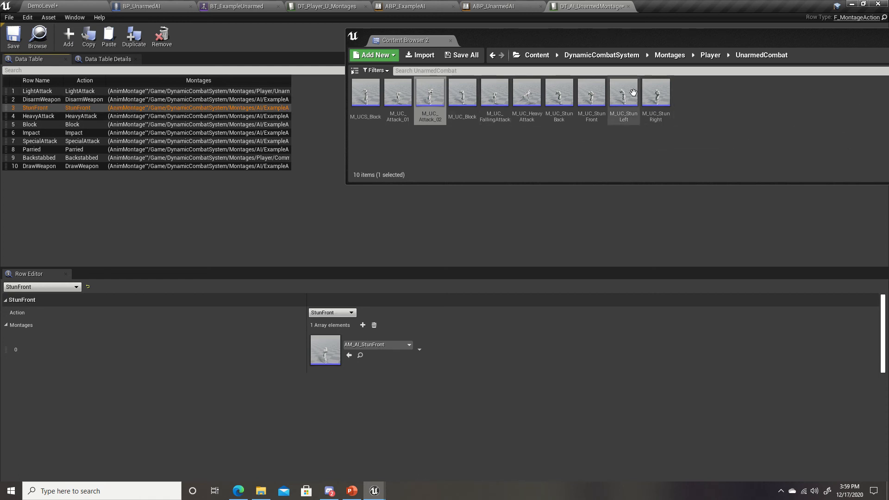
left_click_drag(592, 95, 356, 333)
Assign M_UC_HeavyAttack, M_UC_Attack_01 and M_UC_Attack_02 as the three montages of the HeavyAttack row.
left_click(51, 115)
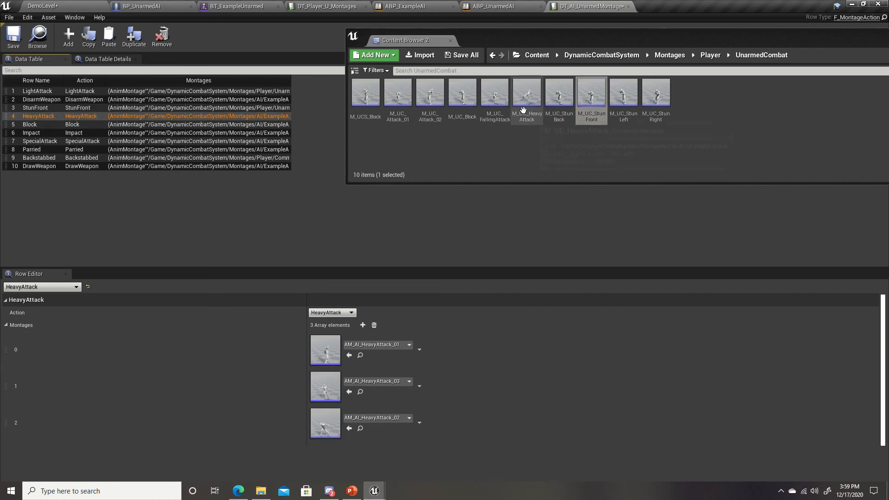
left_click_drag(527, 95, 327, 352)
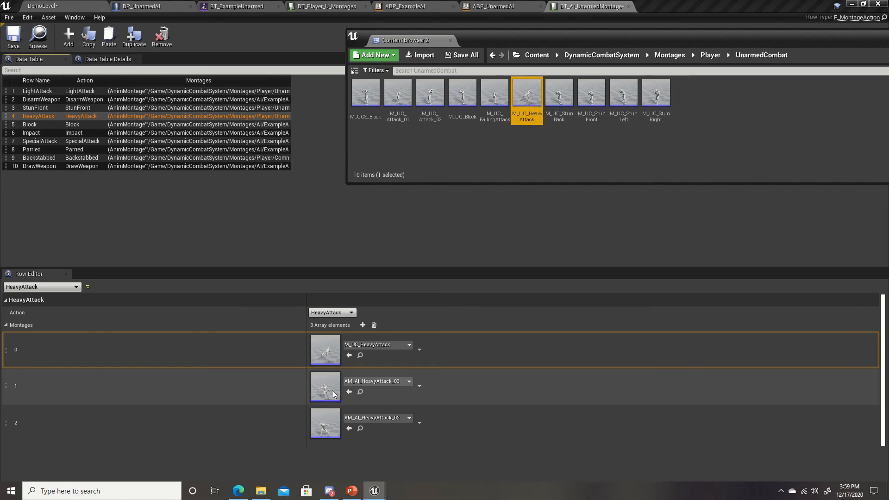
left_click_drag(398, 95, 323, 387)
left_click_drag(431, 97, 325, 423)
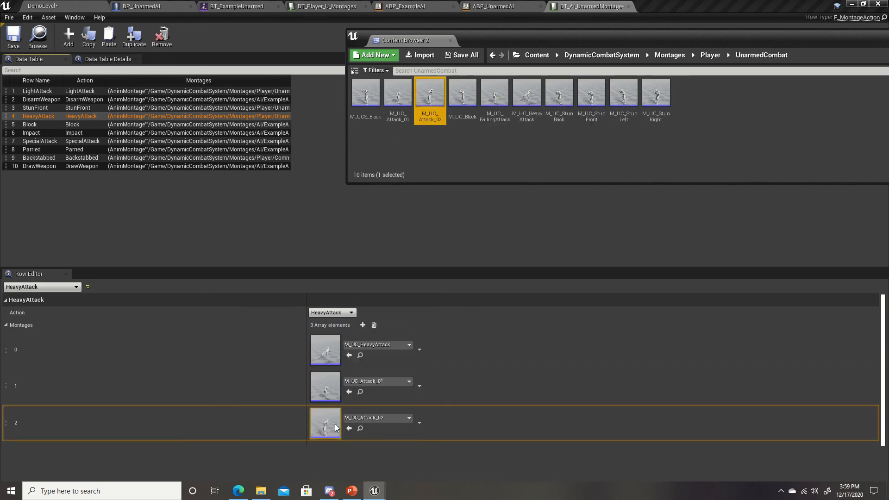
Assign M_UC_Block as the first montage of the Block row.
left_click(43, 125)
left_click_drag(462, 95, 338, 350)
left_click_drag(450, 103, 456, 148)
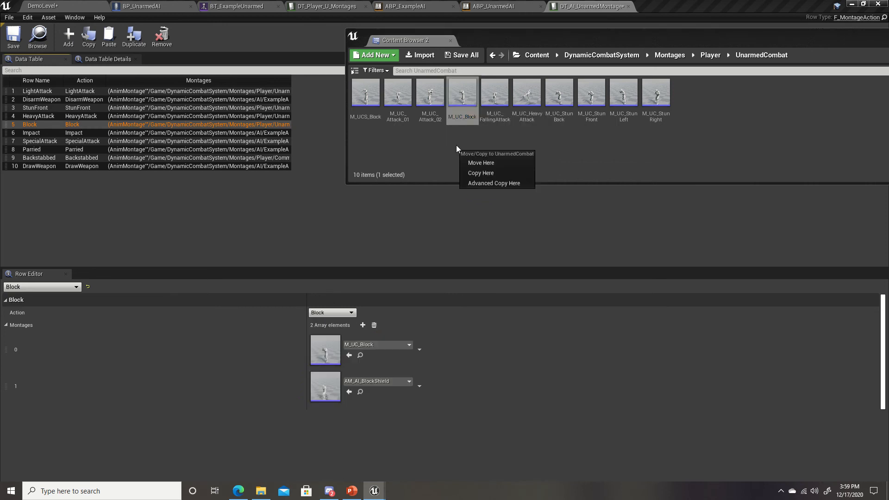
left_click(449, 148)
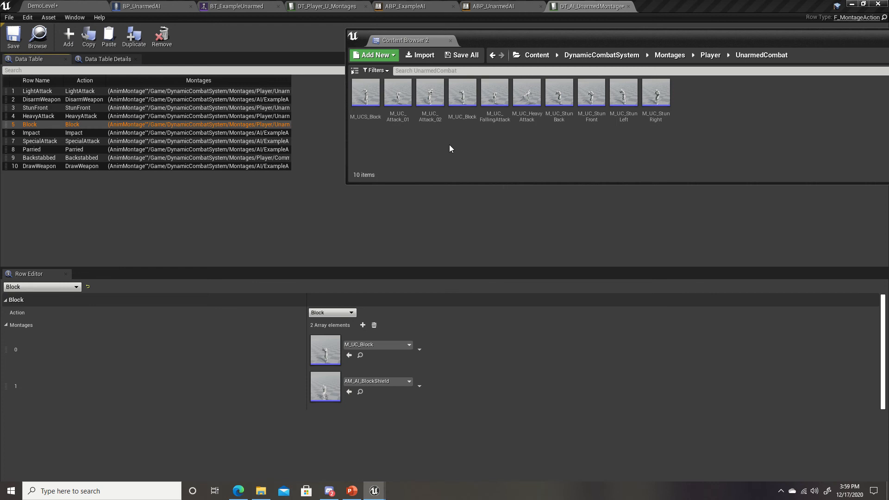
Assign M_UC_Block to both montages of the Block row, and M_UC_FallingAttack as the montage of the SpecialAttack row.
key("ctrl+z")
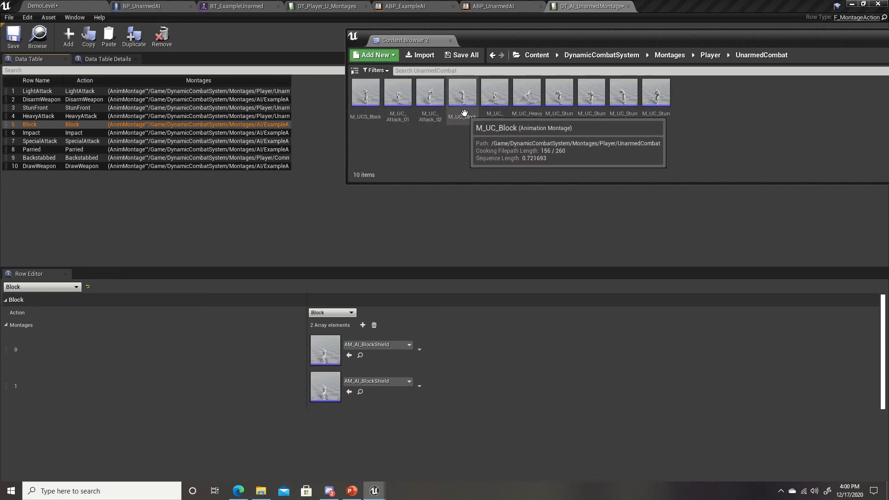
left_click_drag(462, 117, 337, 385)
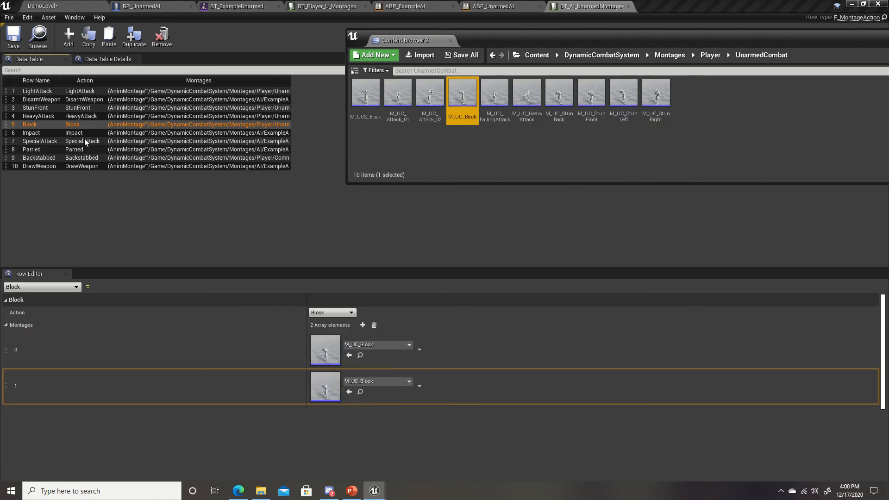
left_click(38, 133)
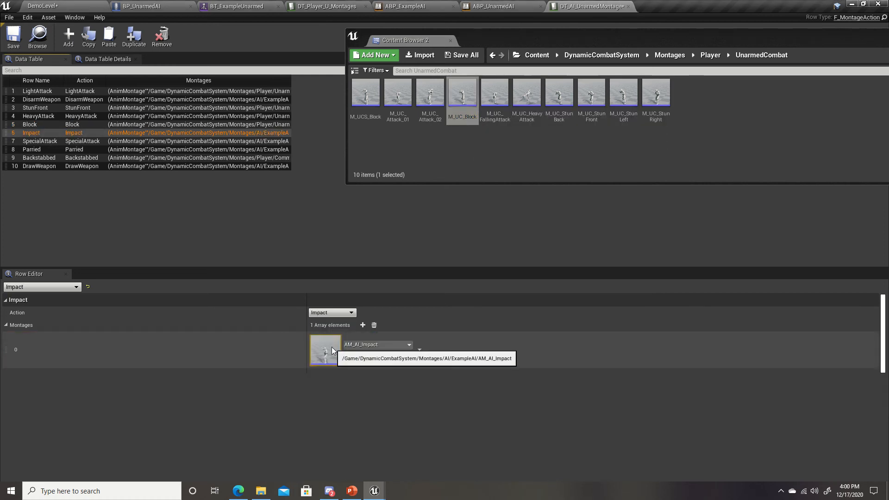
left_click(47, 141)
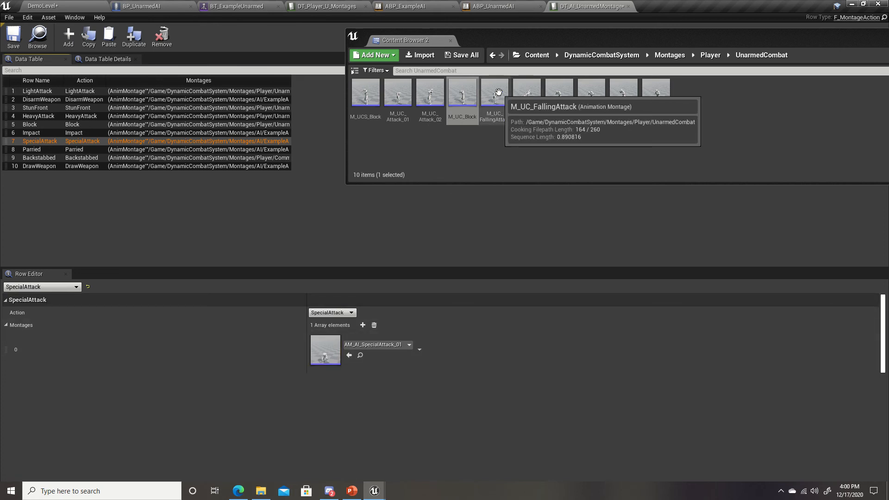
left_click_drag(499, 92, 333, 350)
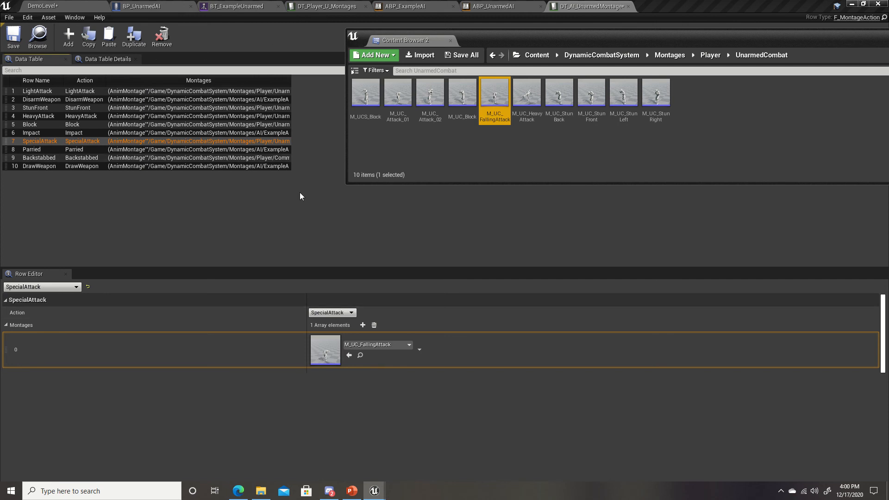
Review the montages assigned to the Parried, Backstabbed and DrawWeapon rows without changing them.
left_click(43, 149)
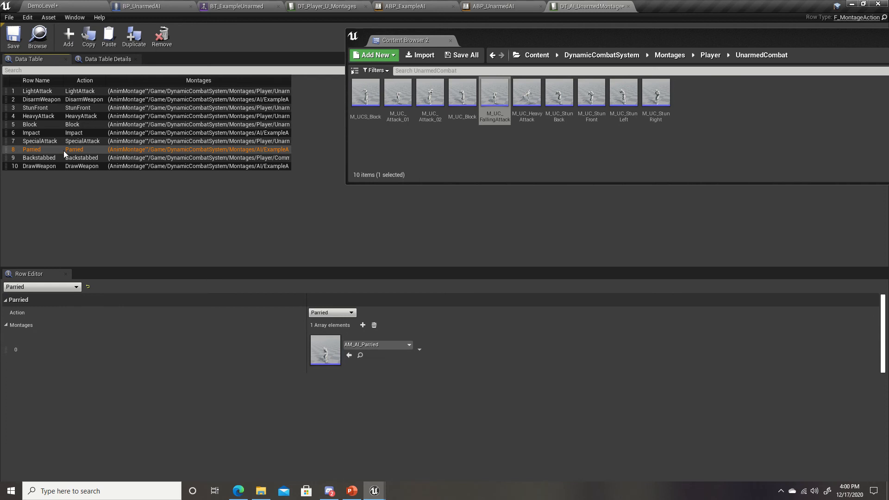
left_click(51, 157)
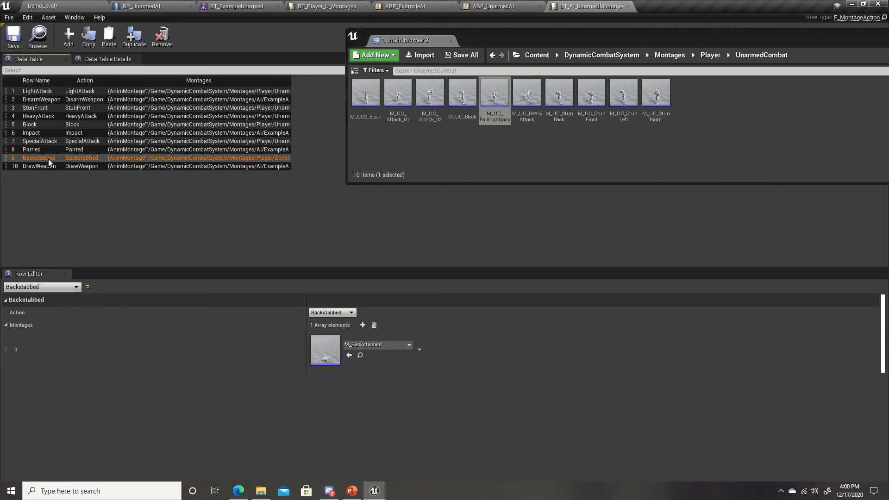
left_click(43, 167)
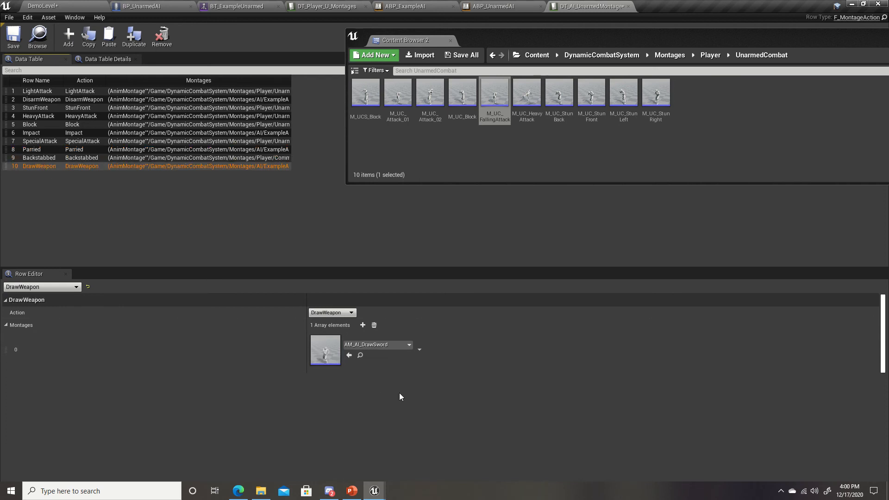
Look through the Unarmed and UnarmedCombat folders in DynamicCombatSystem's Animations for an animation suited to the DrawWeapon row.
left_click(698, 82)
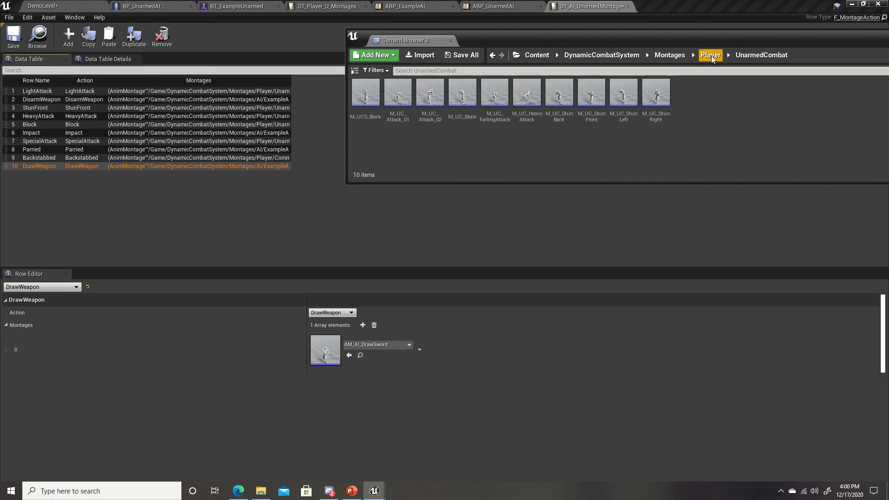
left_click(602, 55)
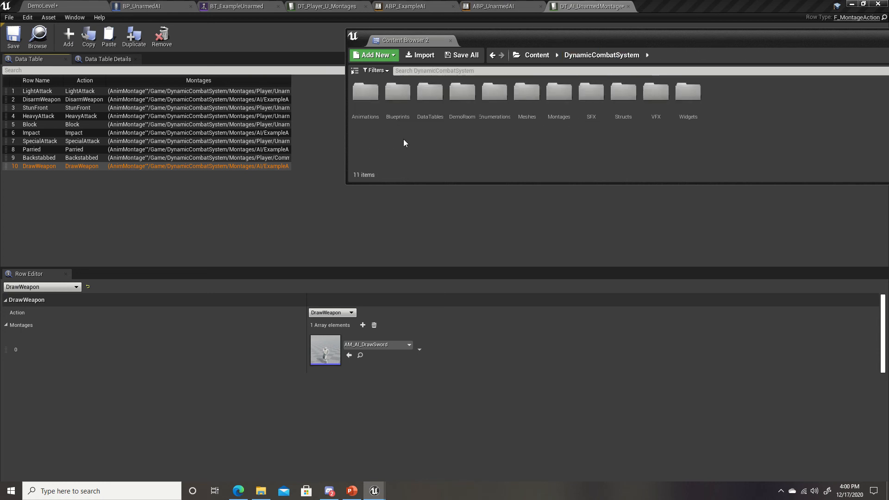
double_click(365, 95)
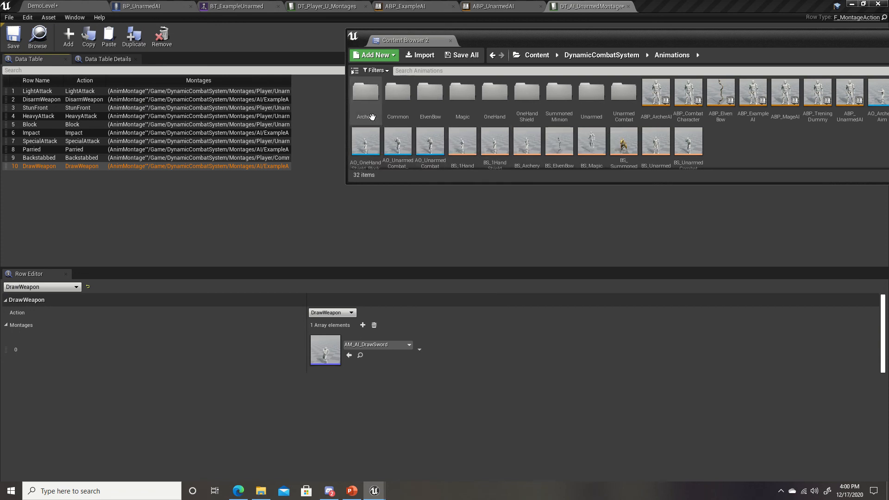
double_click(623, 99)
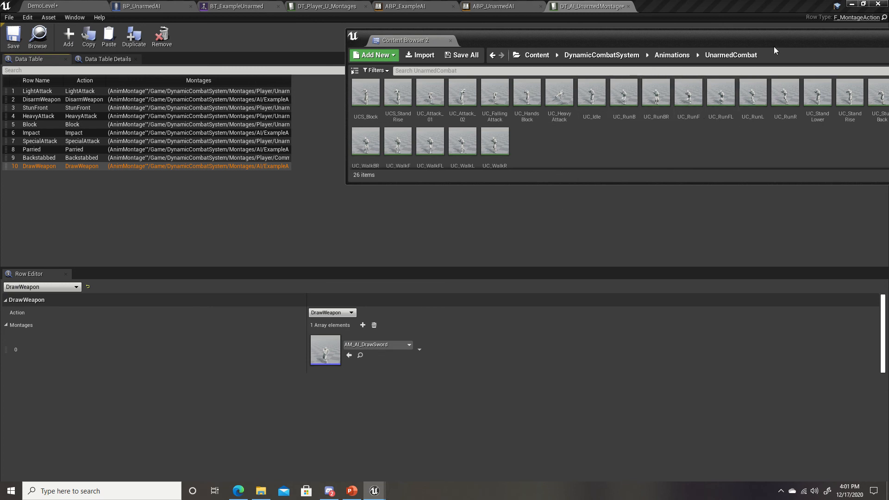
left_click_drag(756, 36, 568, 48)
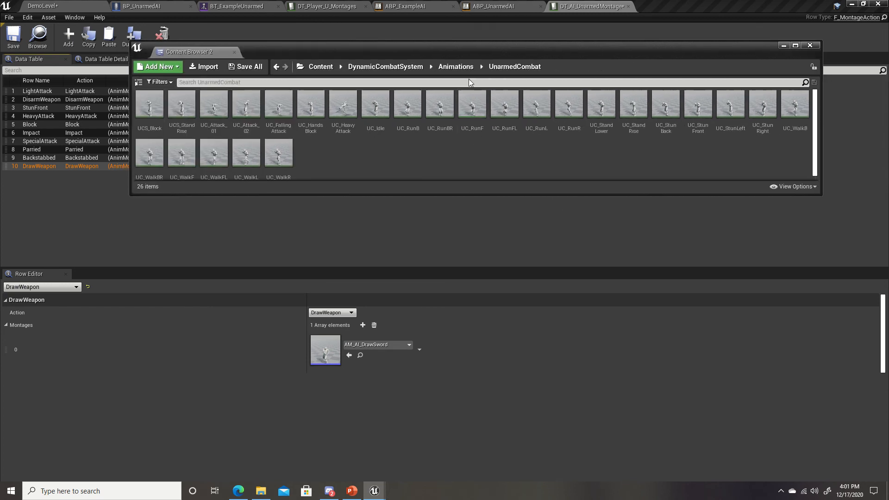
left_click(454, 69)
double_click(375, 104)
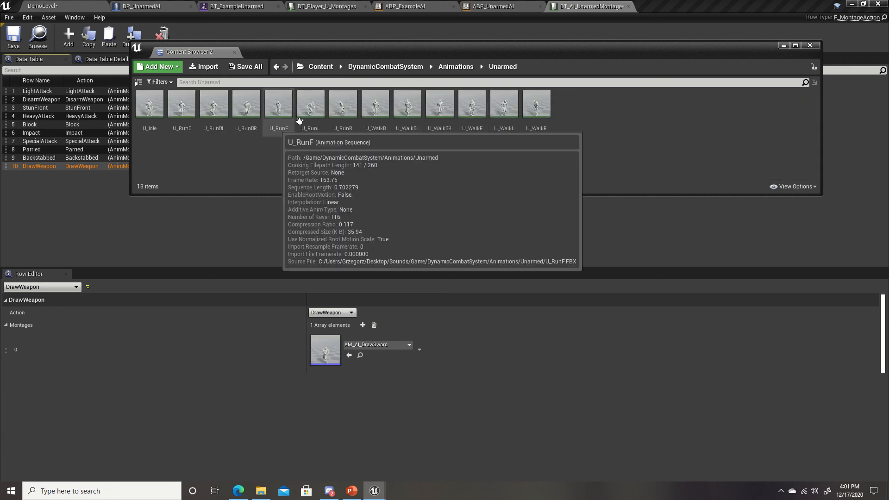
left_click(457, 68)
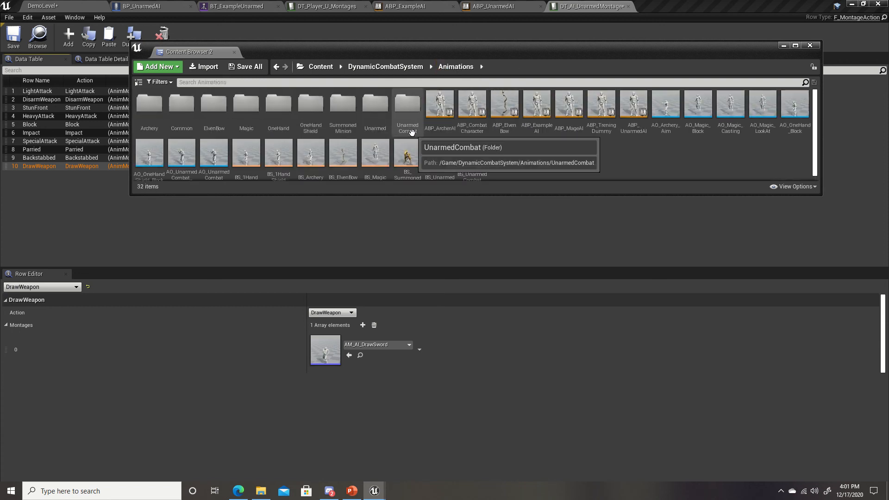
left_click(412, 108)
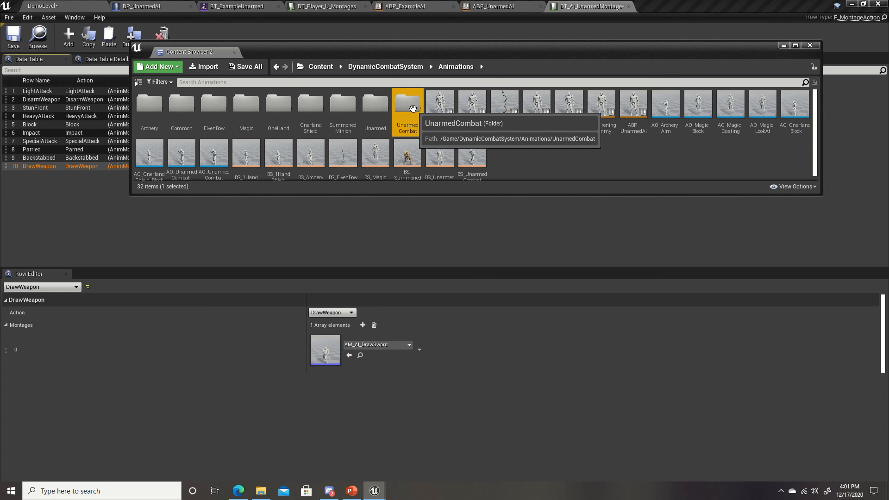
double_click(413, 108)
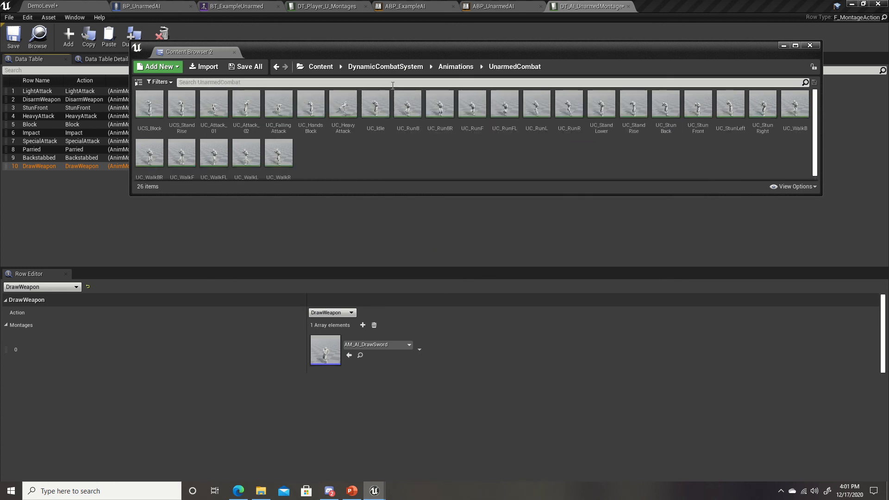
Search the UnarmedCombat animations for "stand" and open UC_StandRise to preview its pose.
type("up")
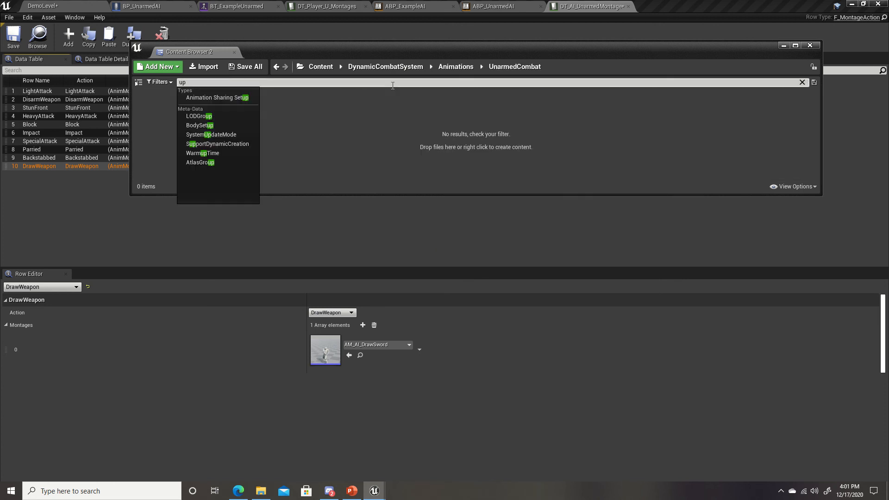
key("BackSpace")
key("BackSpace")
type("raise")
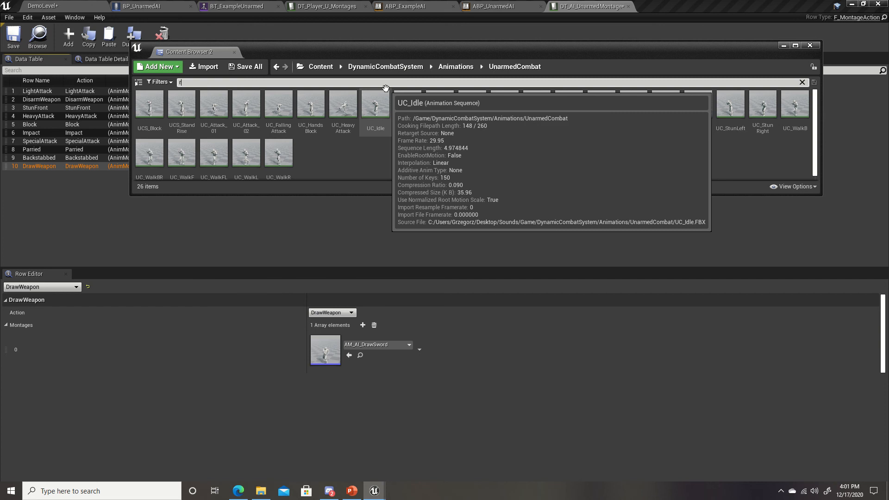
key("BackSpace")
key("BackSpace")
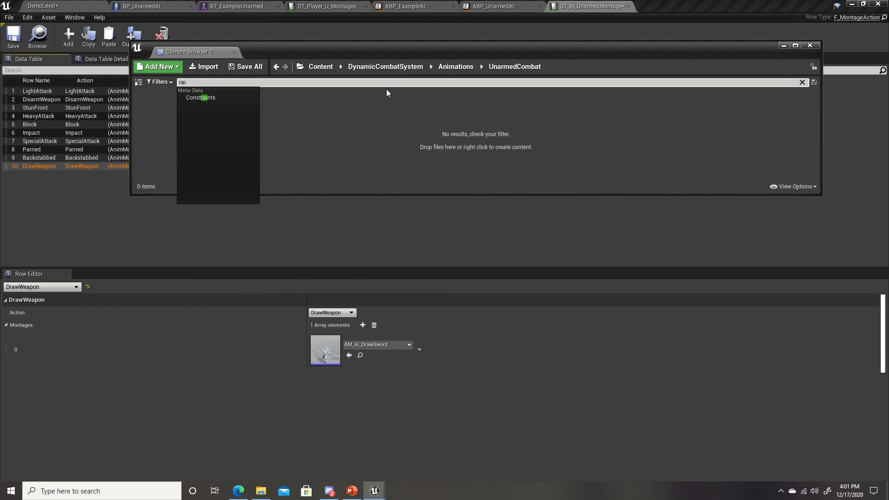
key("BackSpace")
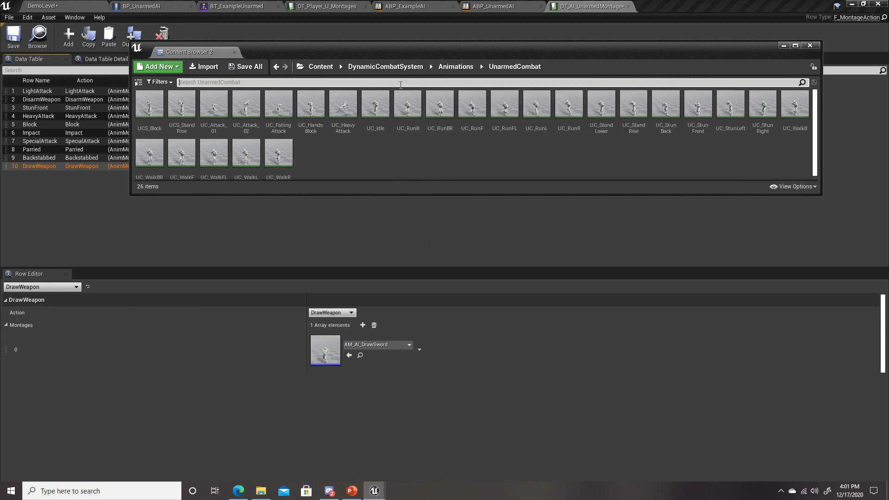
type("stand")
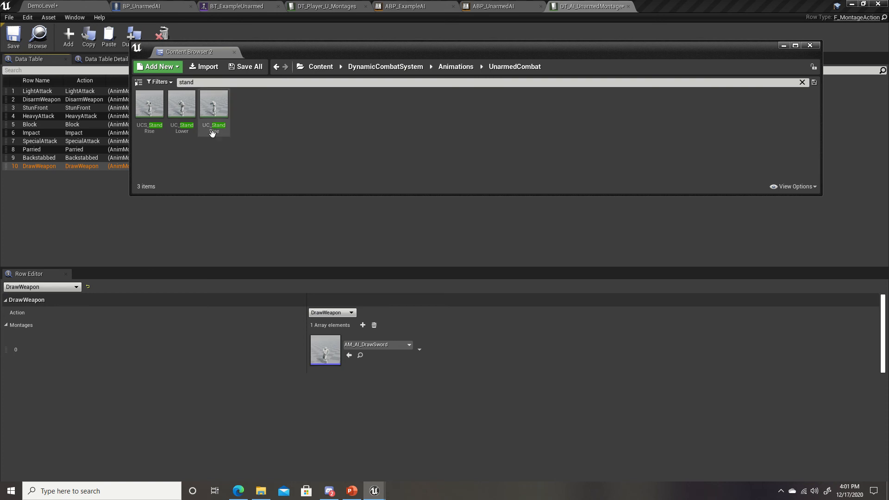
double_click(223, 106)
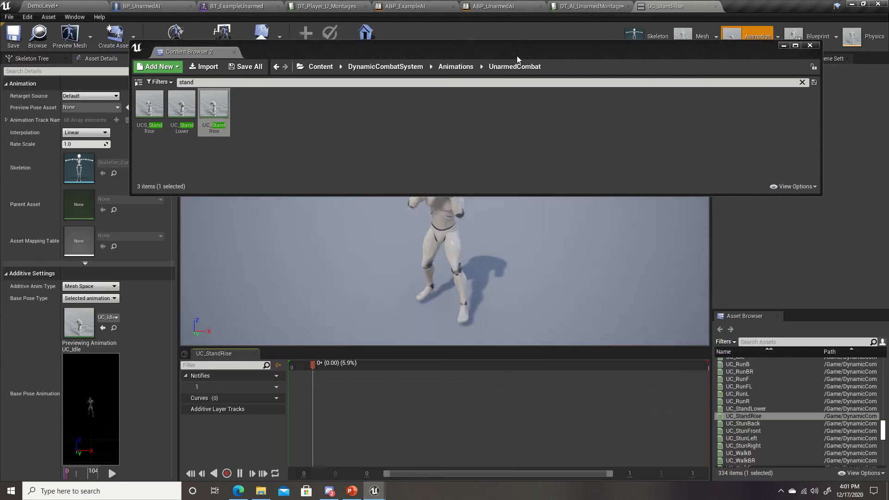
left_click_drag(517, 55, 502, 295)
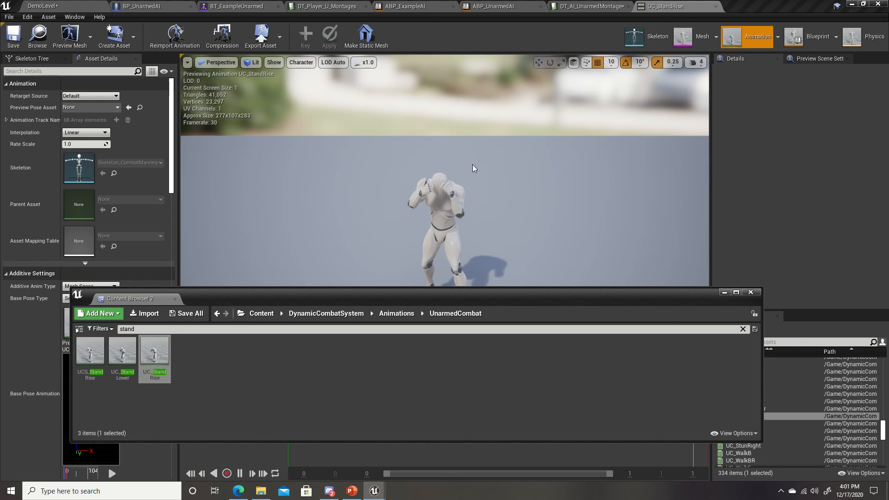
left_click_drag(472, 293, 471, 153)
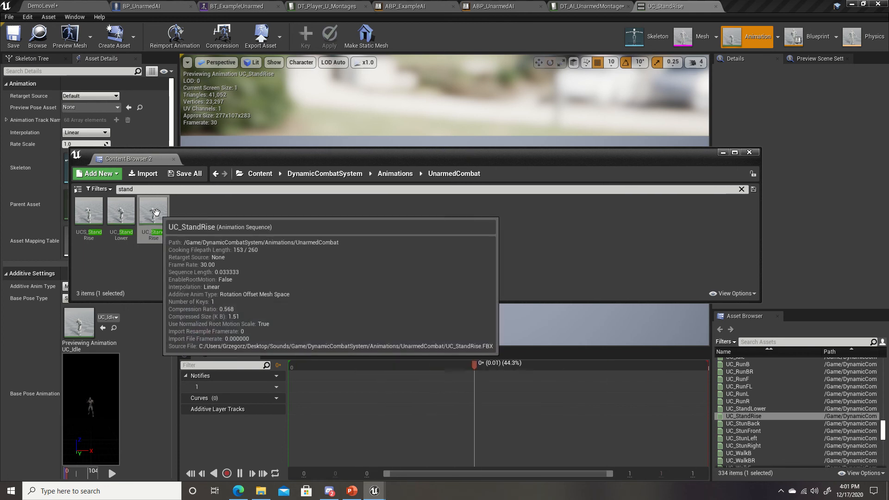
left_click_drag(310, 154, 220, 174)
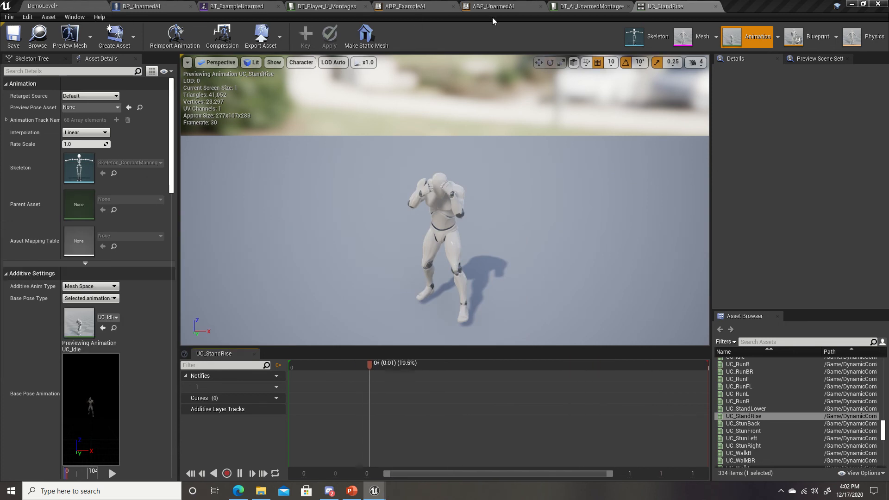
In BP_UnarmedAI, set the Montages output of the Get Montages function to DT_AI_UnarmedMontages and compile the blueprint.
left_click(160, 7)
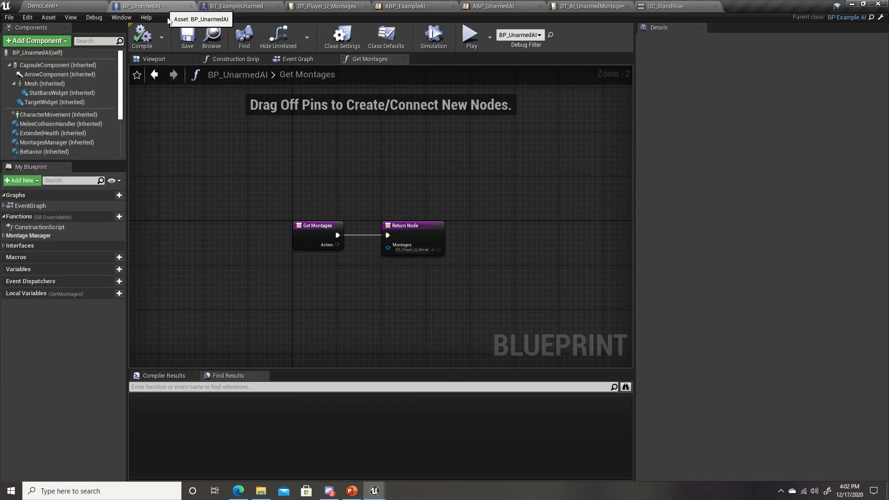
left_click(409, 250)
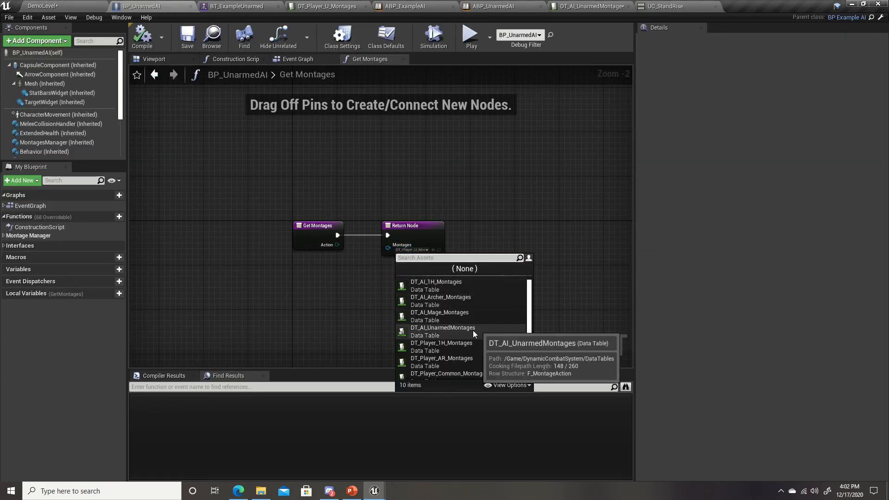
left_click(446, 331)
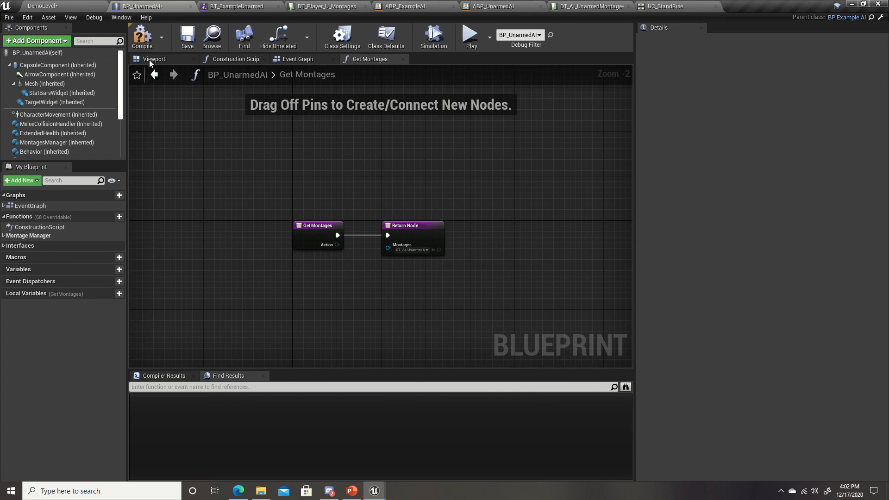
left_click(142, 36)
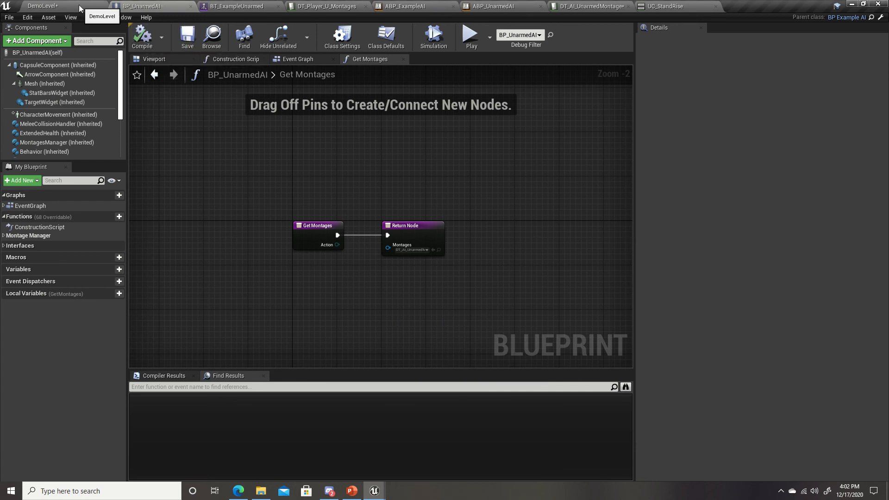
Play DemoLevel in full screen and approach the unarmed AI to test its combat behaviour.
left_click(55, 6)
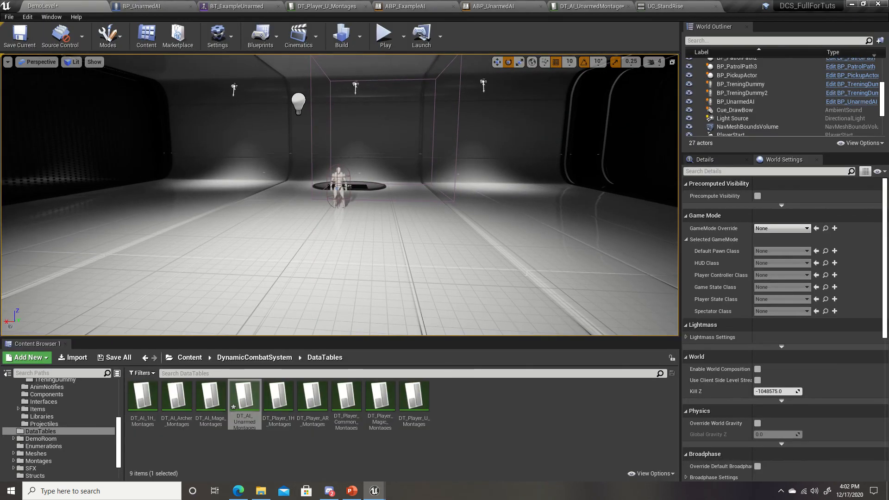
key("alt+p")
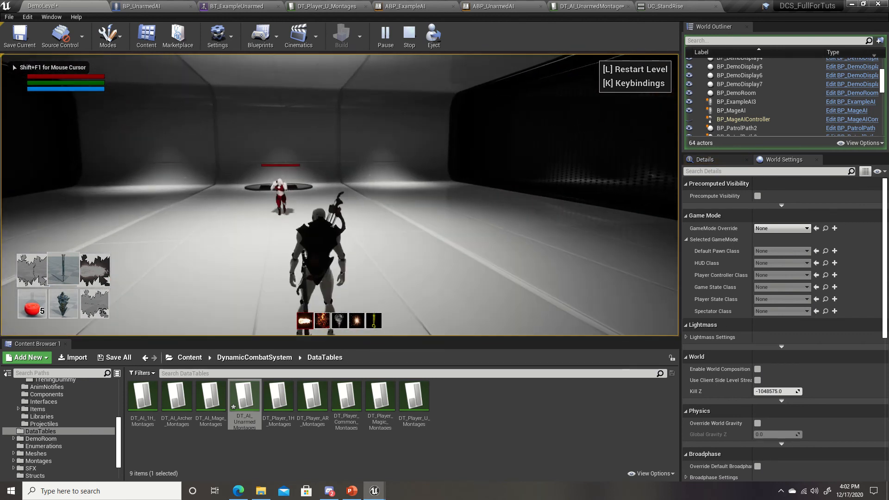
key("F11")
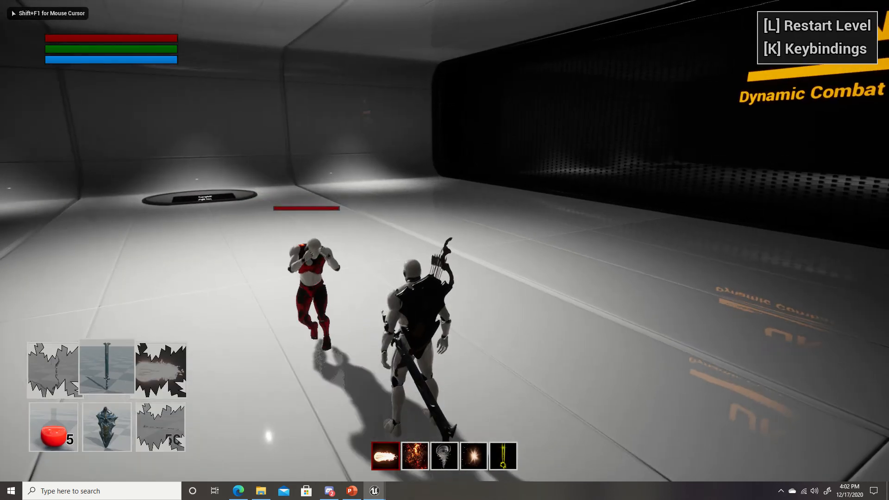
key("Tab")
key("d")
key("a")
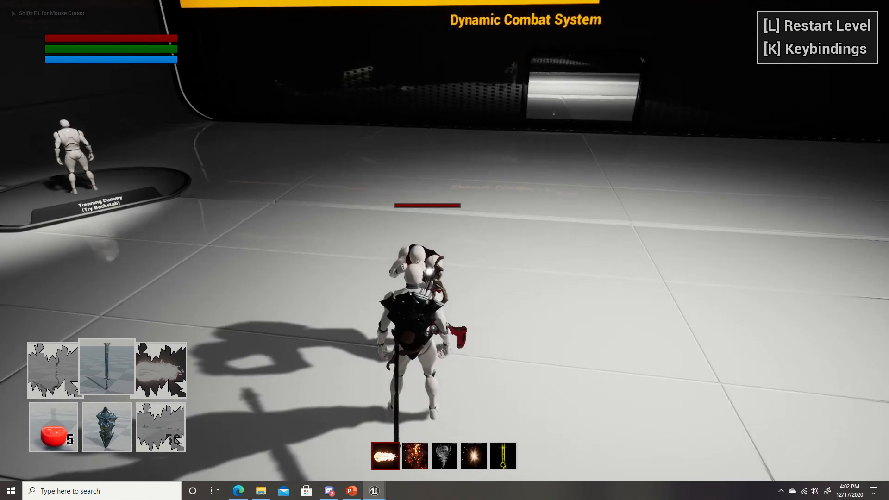
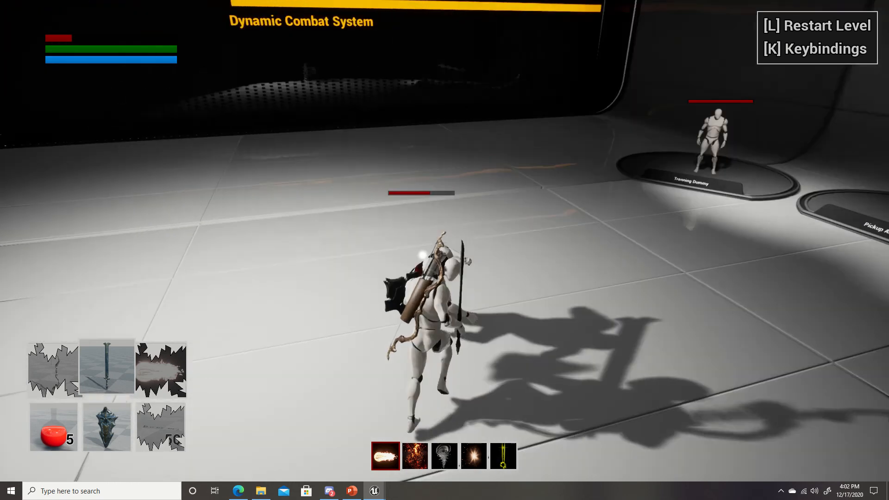
Stop the play test, leave full screen and examine the BT_ExampleUnarmed behavior tree's draw-weapon and melee-attack branches.
key("Escape")
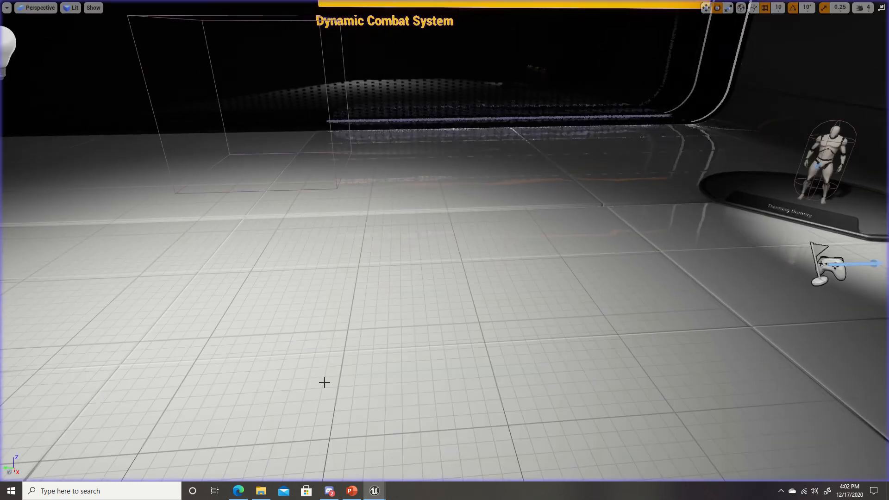
key("F11")
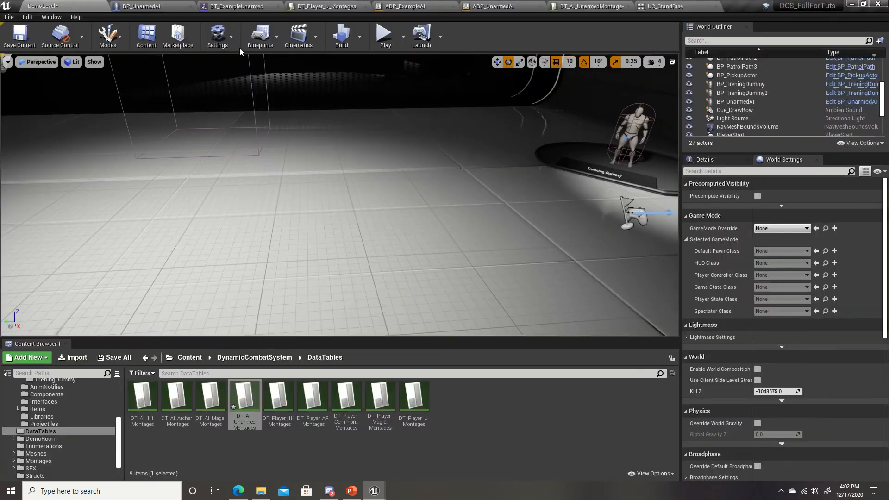
left_click(239, 6)
right_click_drag(461, 178, 294, 176)
scroll(383, 194, "down", 4)
scroll(406, 203, "up", 1)
right_click_drag(405, 203, 368, 172)
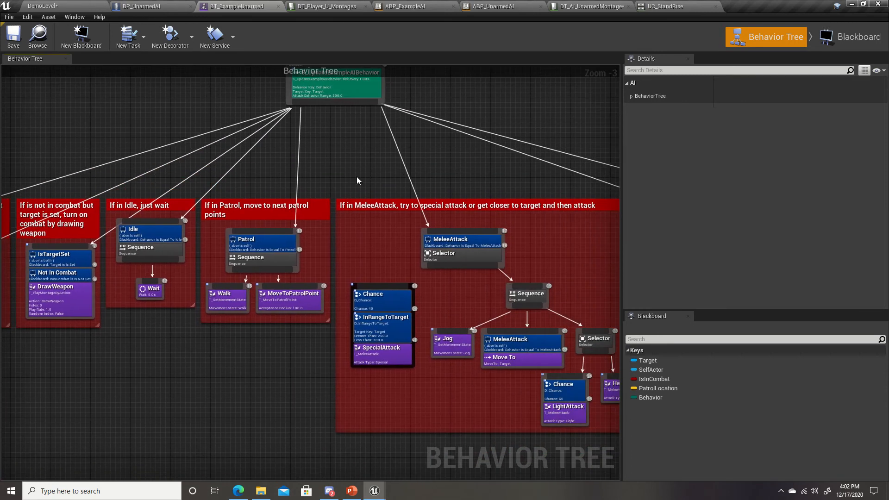
right_click_drag(378, 176, 383, 182)
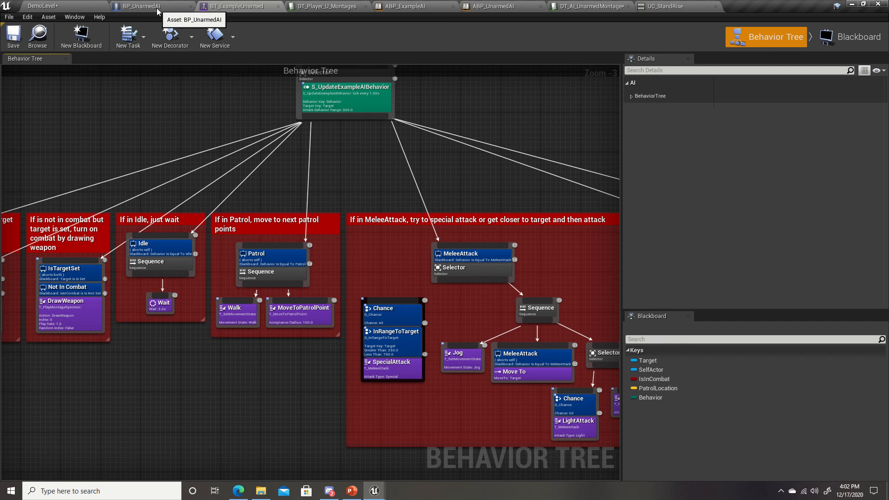
Create an AnimMontage from the UC_StandRise animation and name it M_AIEquipUnarmed.
left_click_drag(888, 42, 613, 102)
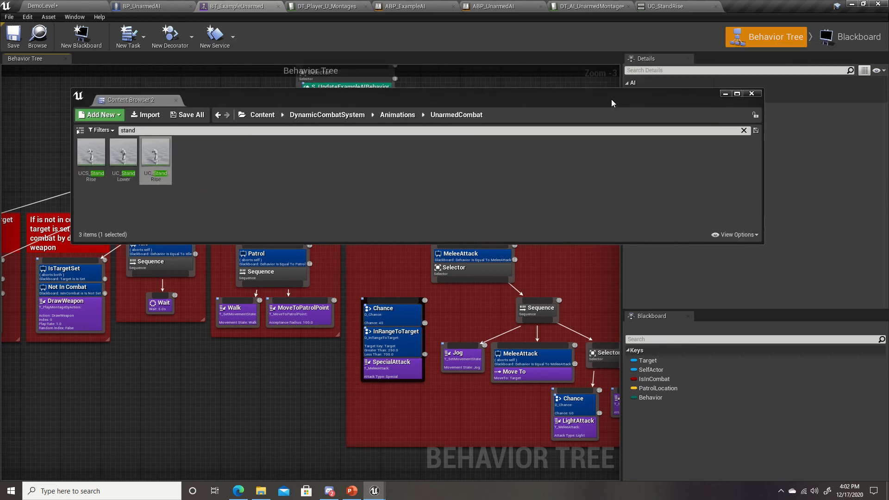
right_click(164, 153)
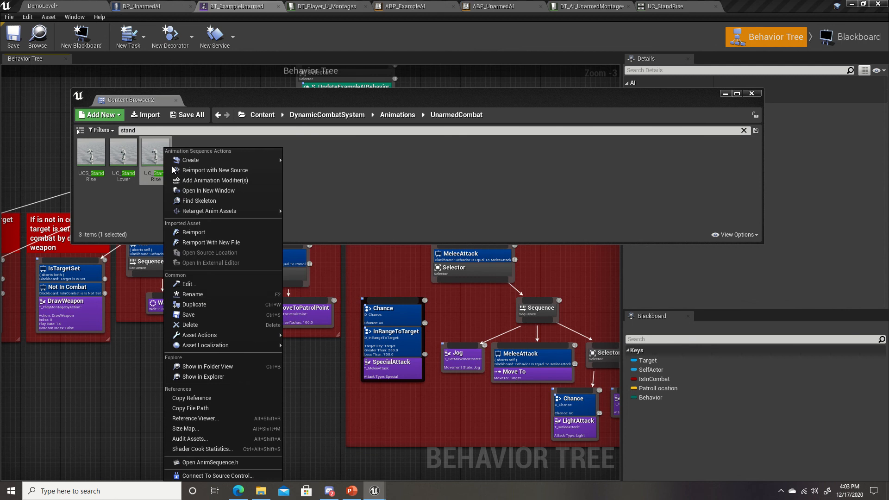
mouse_move(193, 165)
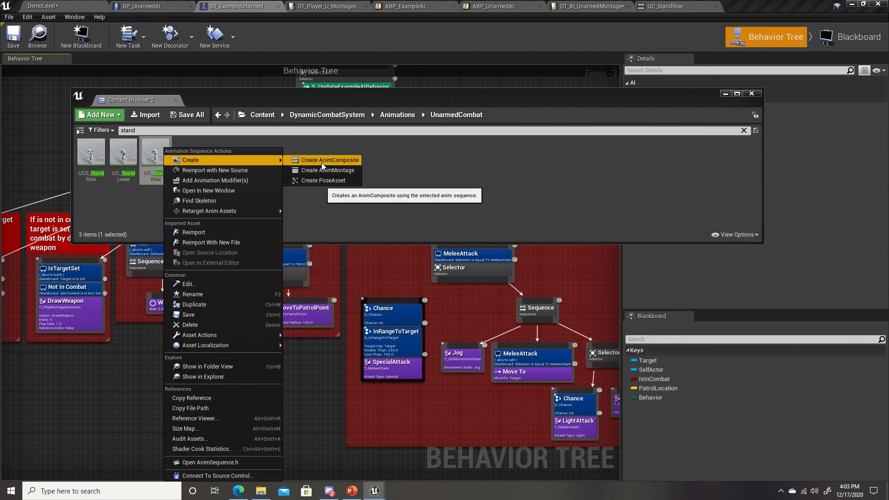
left_click(331, 170)
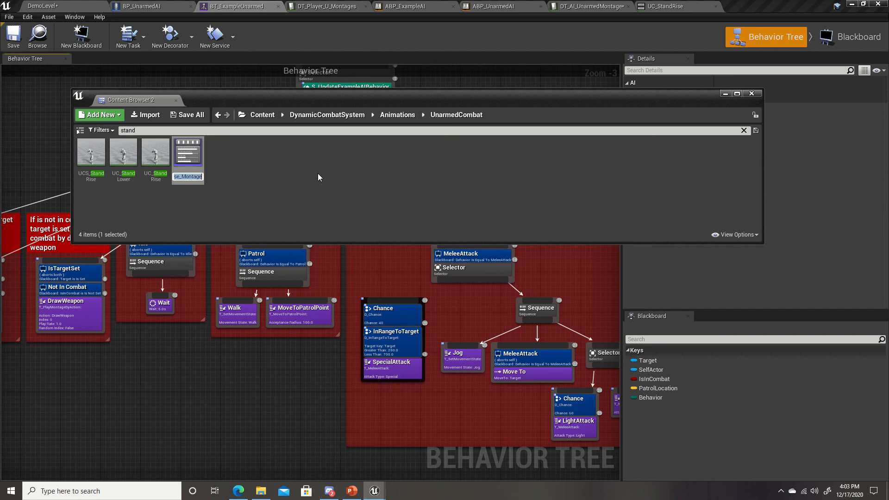
type("M_AI")
type("Equip")
type("Unarmed")
key("Return")
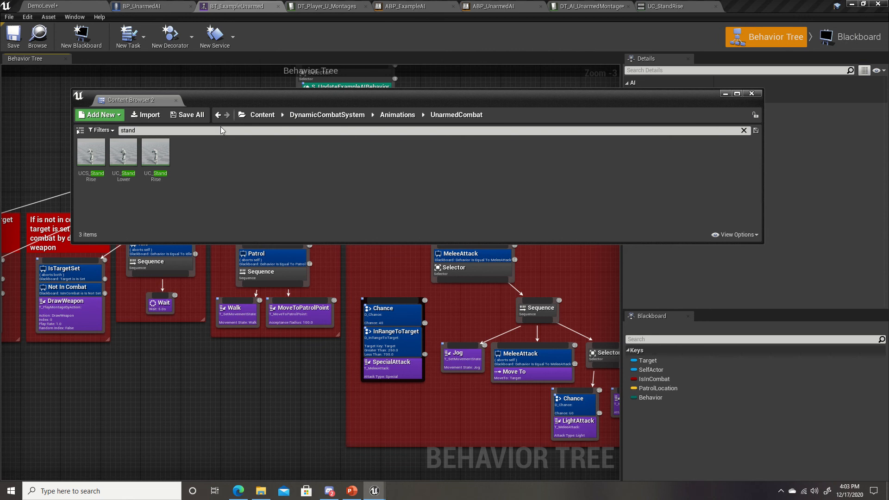
Clear the UnarmedCombat asset filter, open M_AIEquipUnarmed to preview its pose, and close it.
left_click(118, 131)
key("BackSpace")
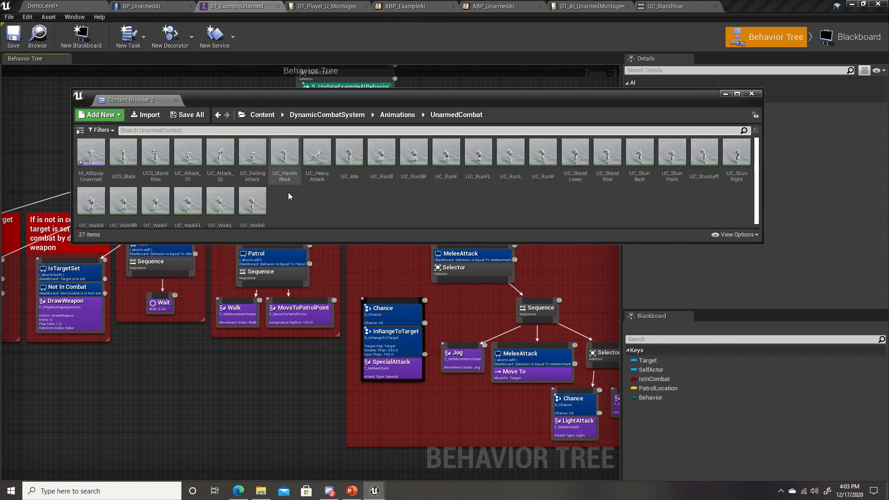
double_click(87, 154)
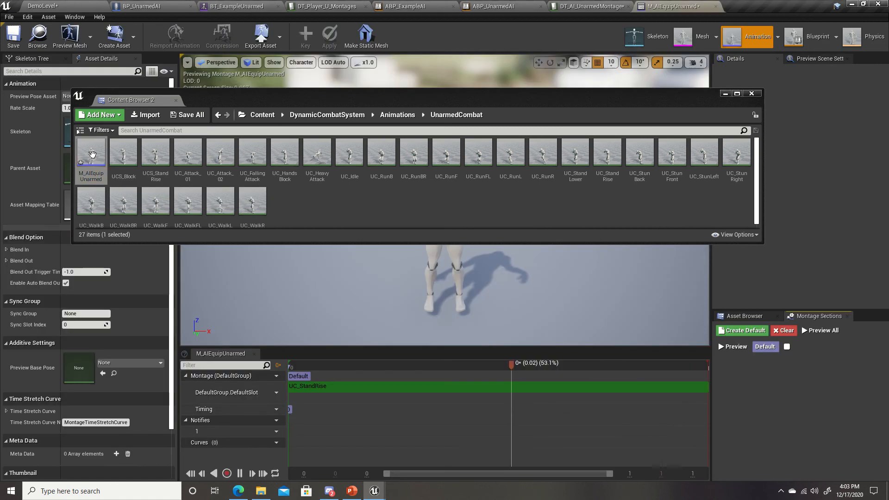
left_click_drag(527, 102, 297, 193)
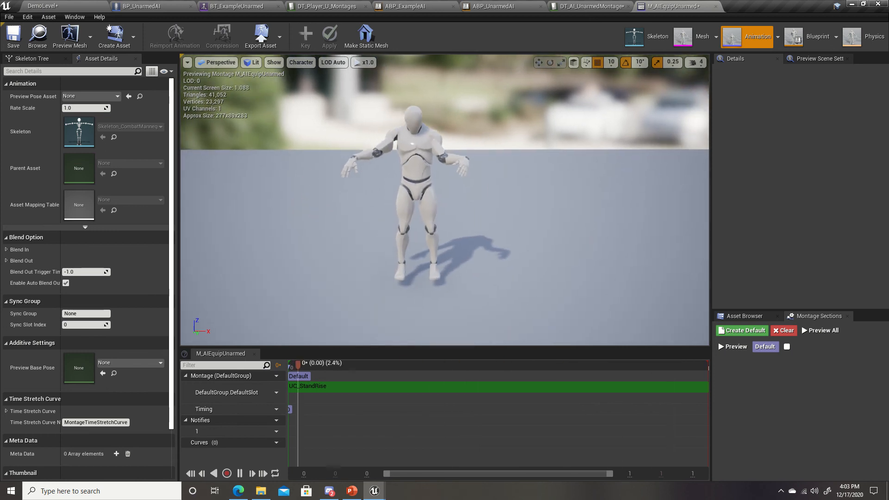
left_click(715, 7)
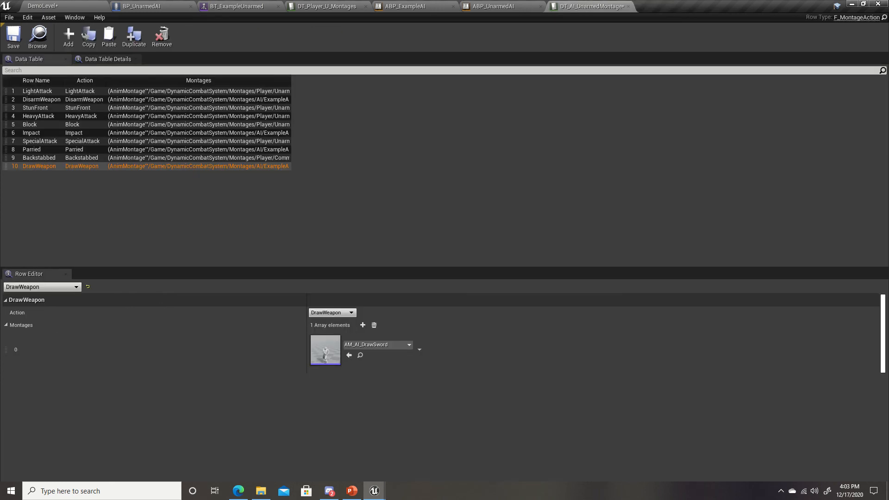
Delete the M_AIEquipUnarmed montage from the UnarmedCombat folder.
left_click_drag(0, 146, 671, 132)
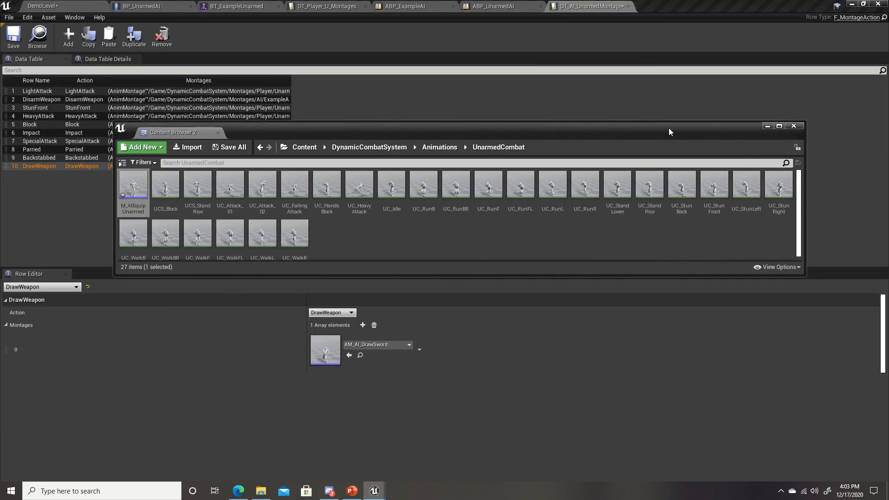
left_click(132, 184)
key("Delete")
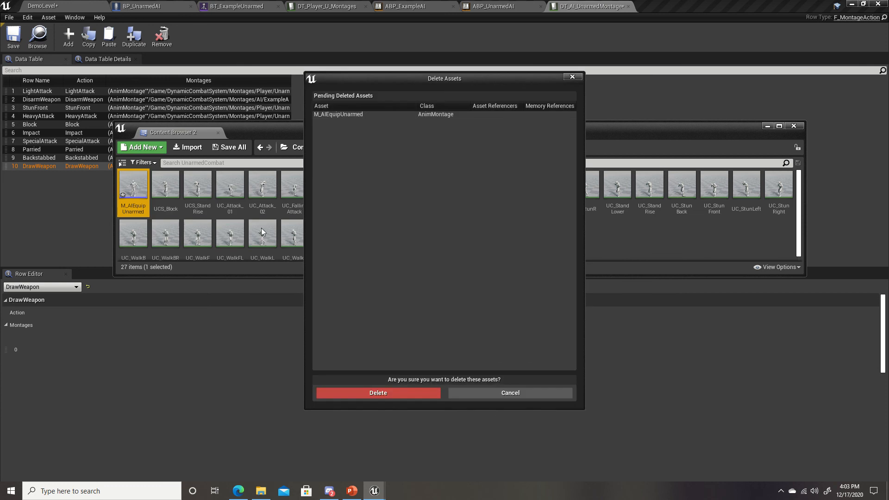
left_click(373, 393)
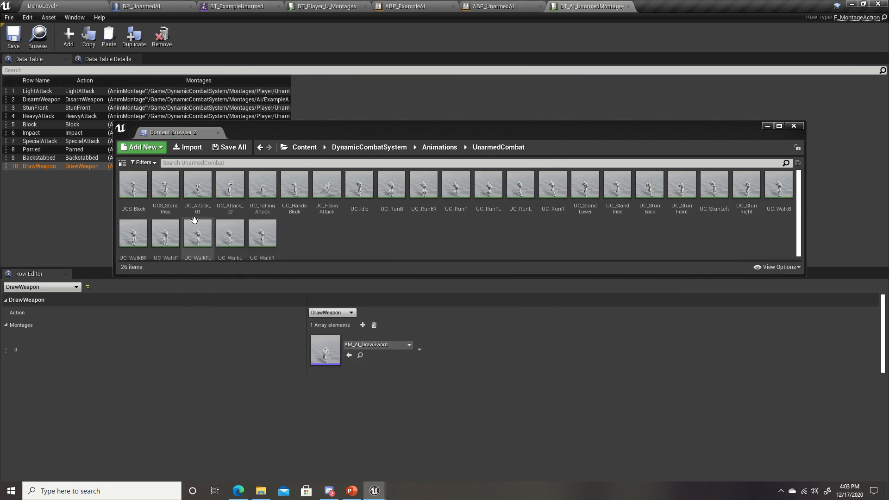
Search the UnarmedCombat folder for "stand" and duplicate UC_StandRise, keeping the suggested name.
left_click(311, 164)
type("stand")
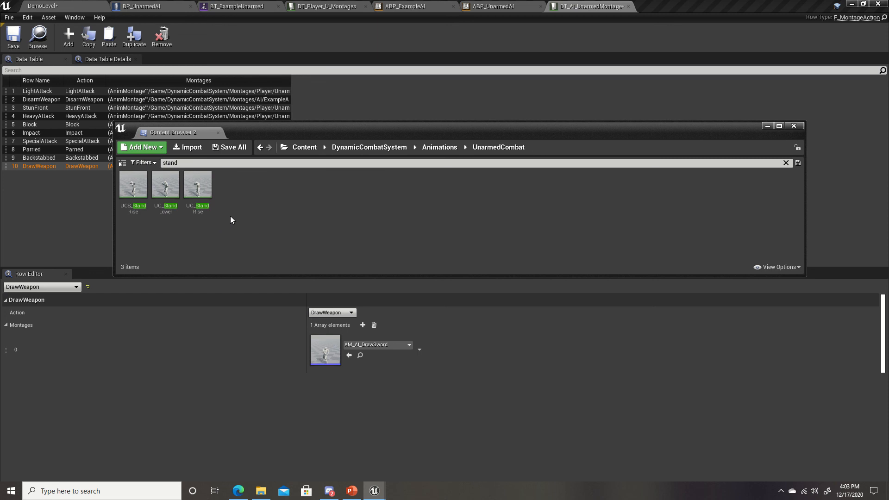
mouse_move(207, 191)
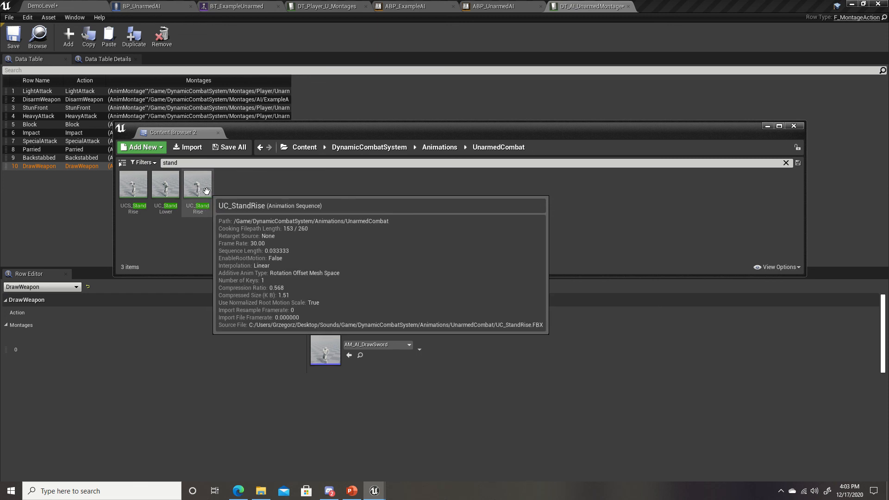
left_click(200, 186)
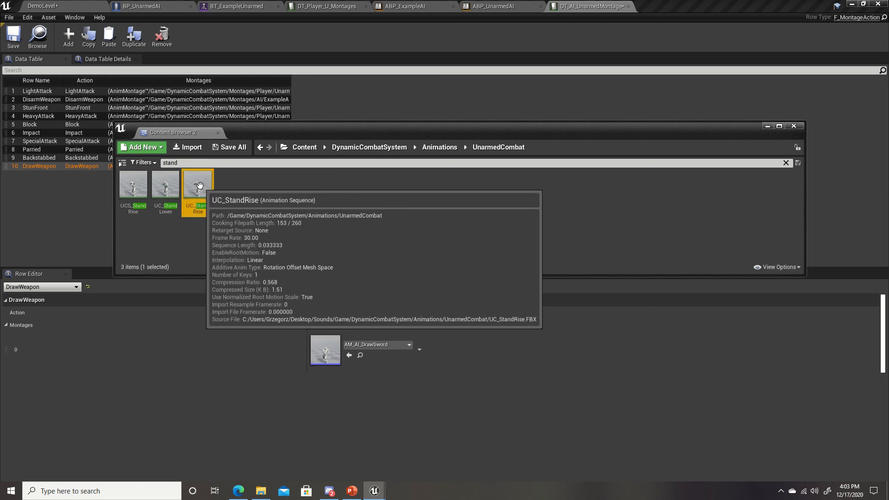
right_click(200, 186)
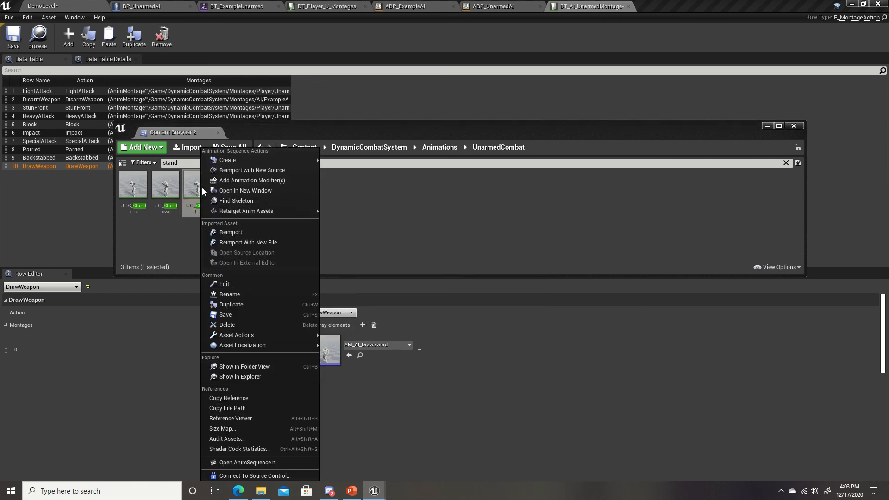
left_click(249, 305)
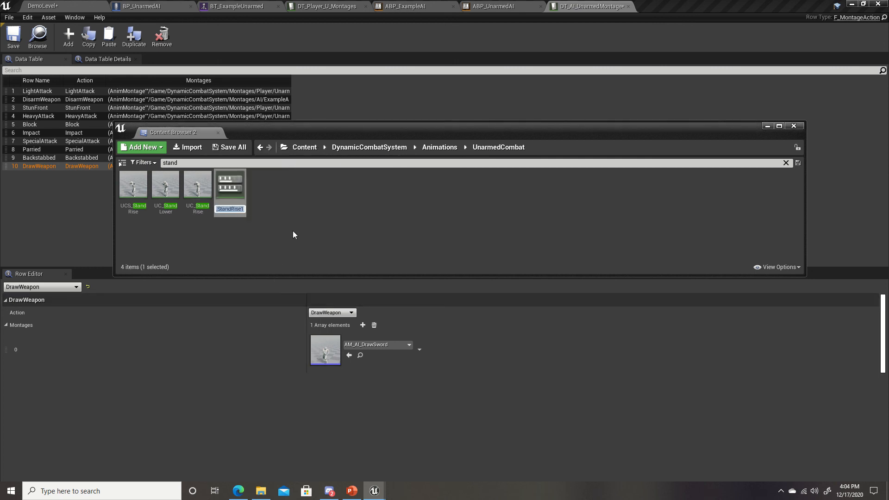
key("Return")
Set the Additive Anim Type of the duplicated stand-rise animation to No additive and save it.
double_click(231, 182)
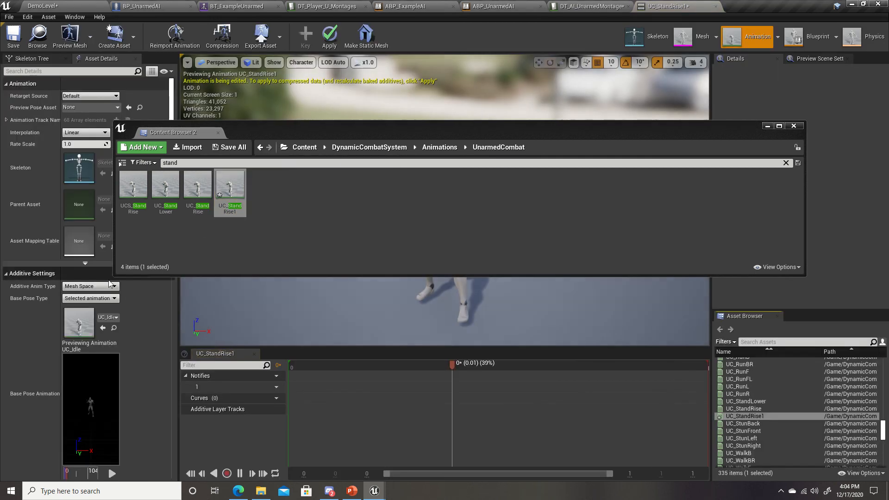
left_click(109, 286)
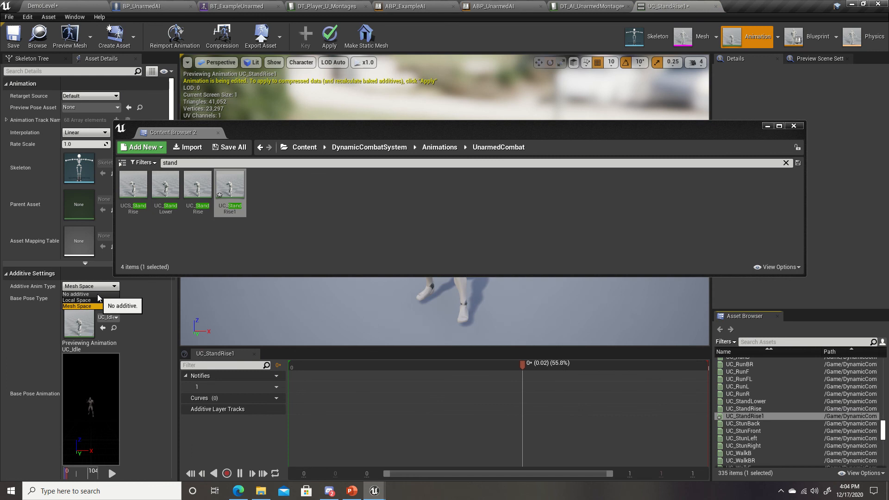
left_click(97, 293)
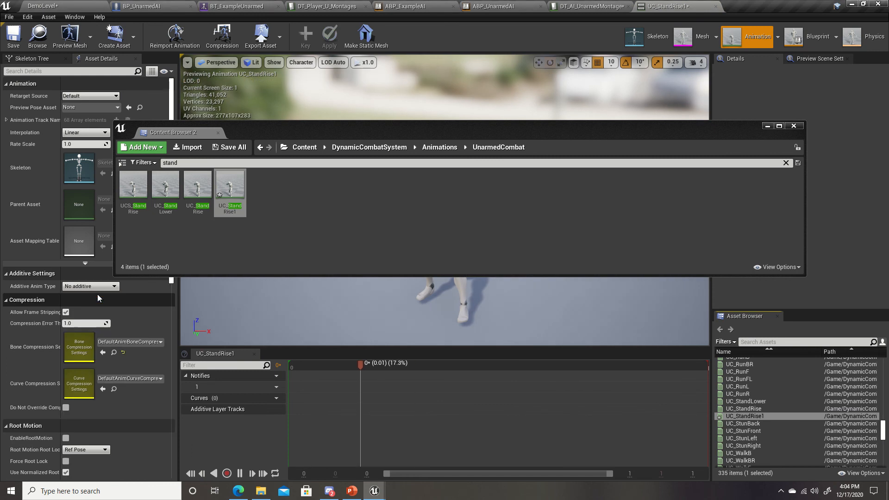
left_click(15, 39)
Create an AnimMontage from the duplicated UC_StandRise1 animation, keeping the suggested name.
left_click_drag(494, 132, 491, 165)
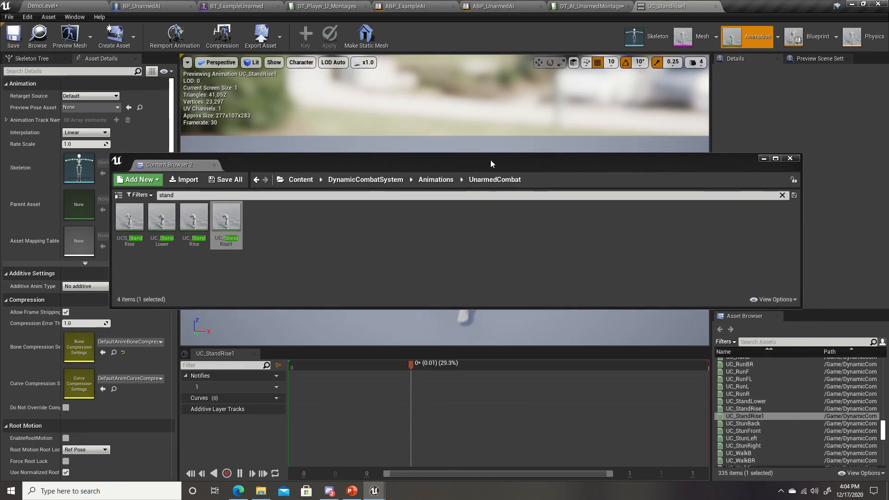
right_click(231, 219)
mouse_move(291, 162)
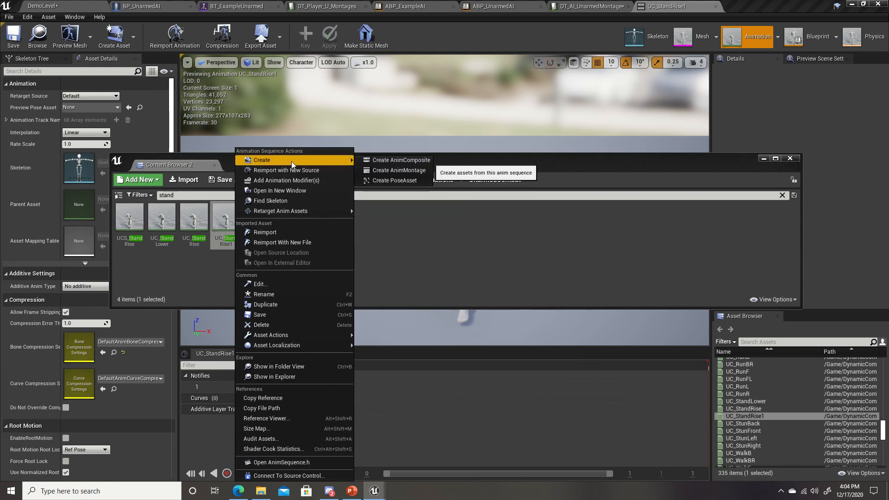
left_click(398, 170)
key("Return")
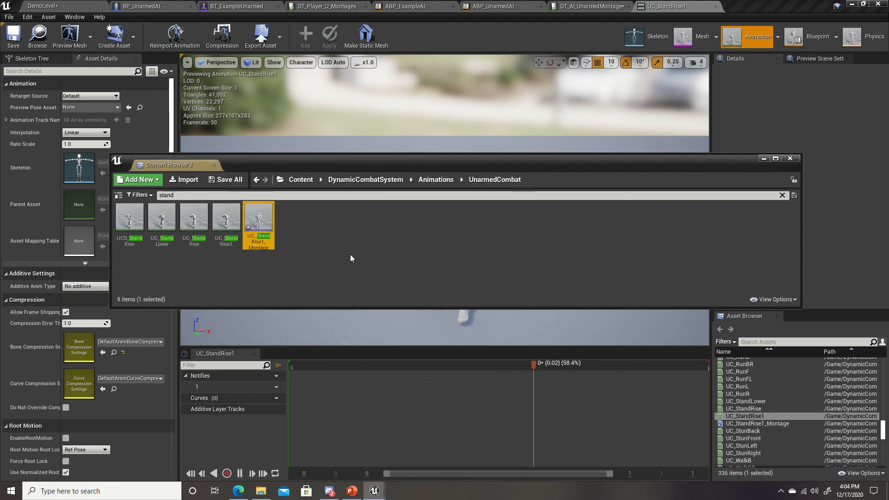
Open the UC_StandRise1 montage, set its slot to DefaultGroup.UpperBody and reload it to refresh the preview.
double_click(259, 219)
left_click_drag(513, 164, 0, 190)
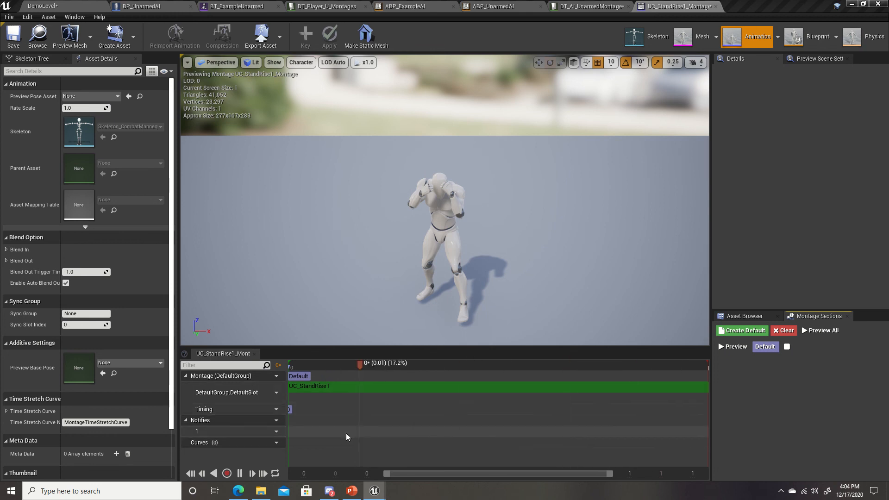
left_click(272, 391)
mouse_move(291, 410)
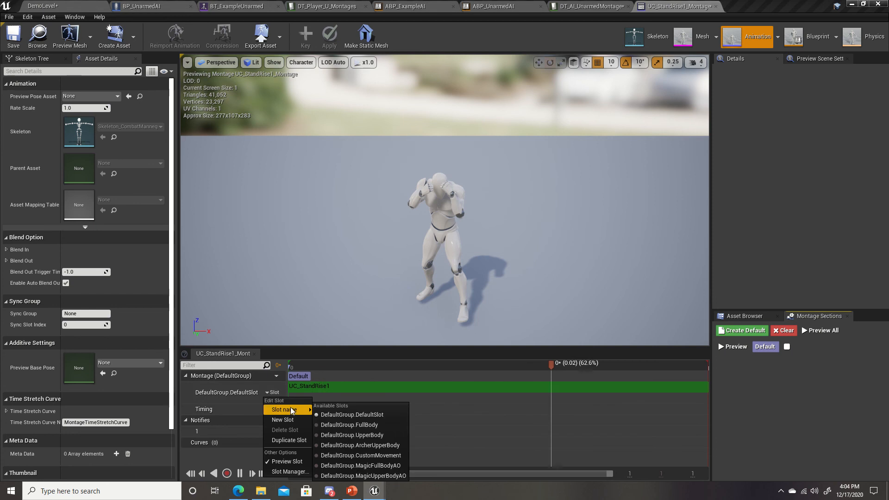
left_click(374, 434)
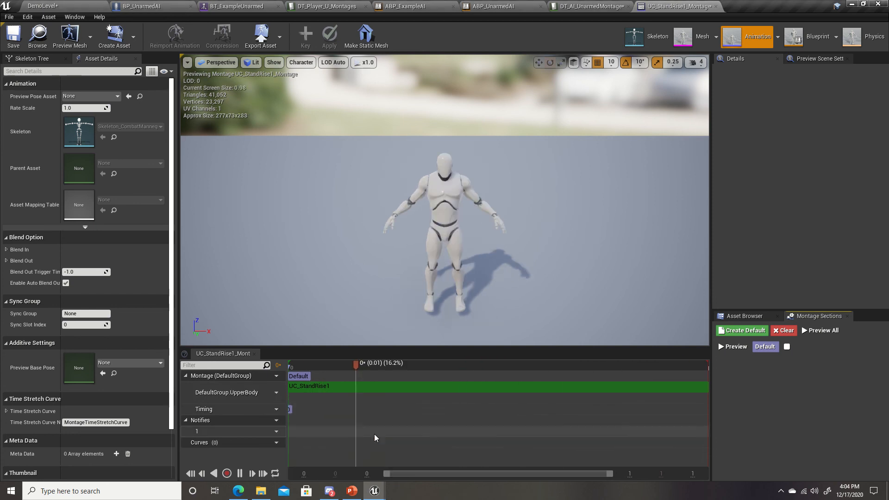
left_click(744, 316)
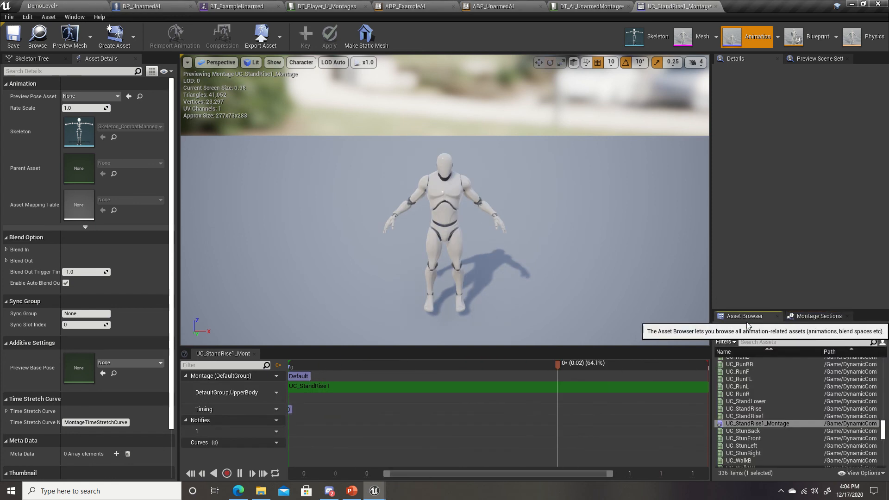
double_click(774, 424)
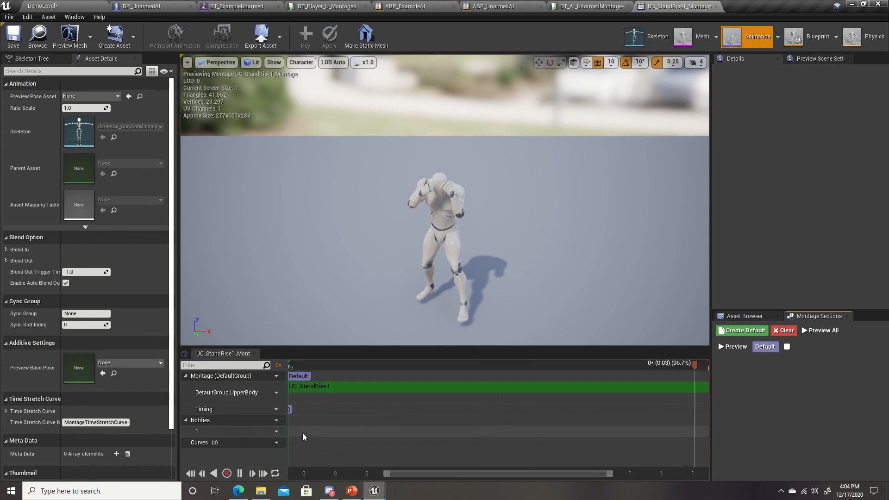
Add an AN_ToggleCombat notify to the notify track of the UC_StandRise1 montage.
right_click(381, 432)
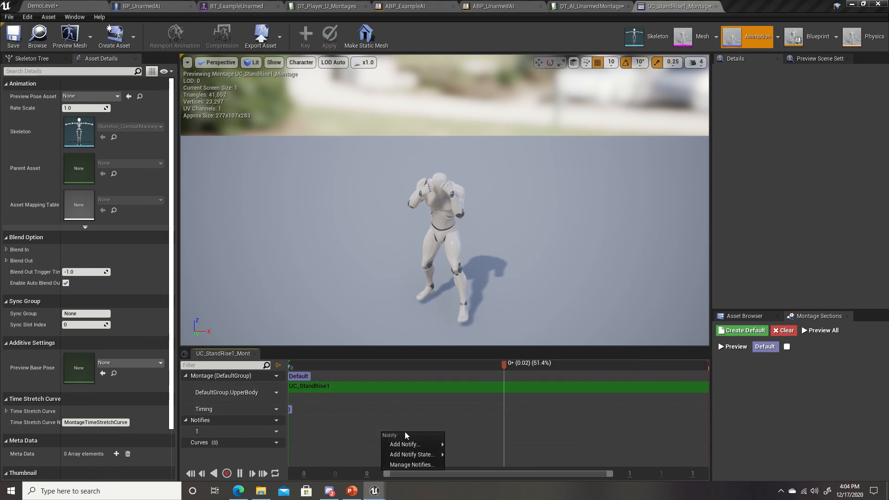
mouse_move(417, 455)
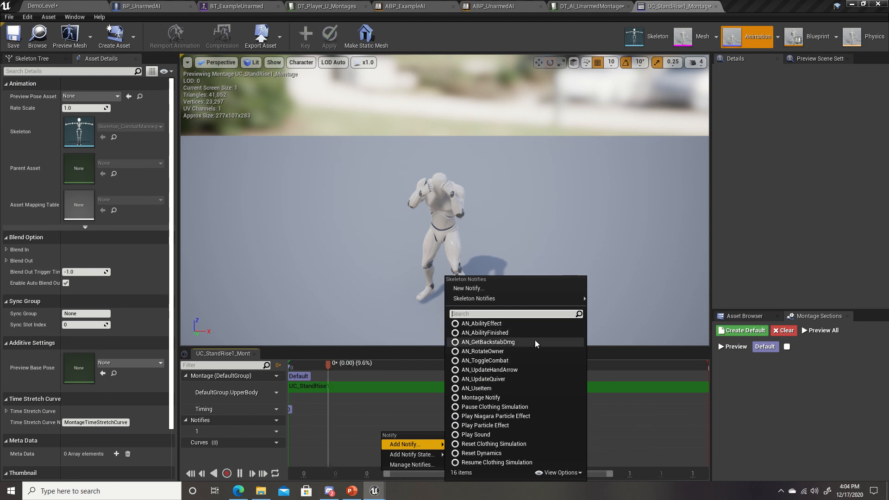
left_click(522, 360)
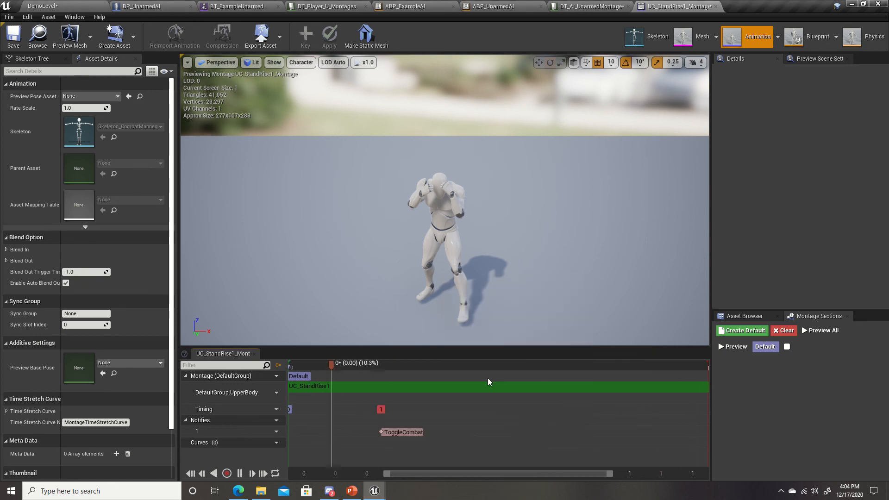
Move the ToggleCombat notify to the very start of the UC_StandRise1 montage, save the montage and preview it.
left_click_drag(413, 430, 323, 429)
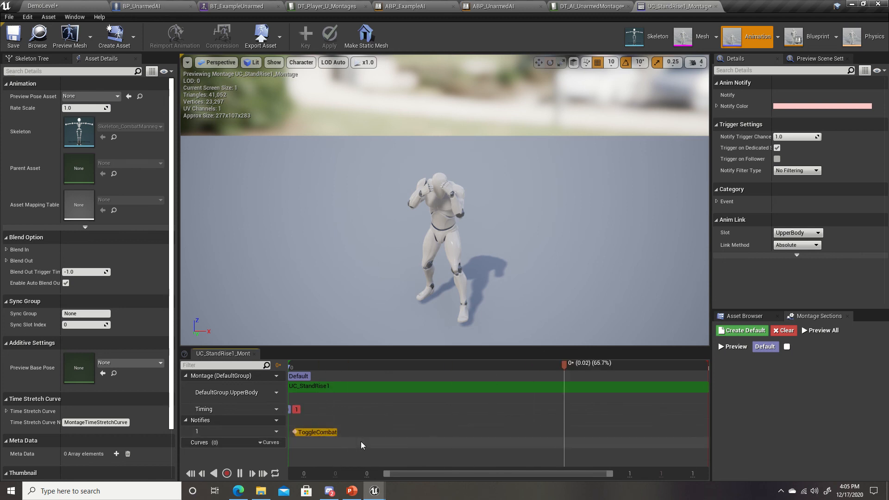
left_click(313, 432)
key("Delete")
key("ctrl+z")
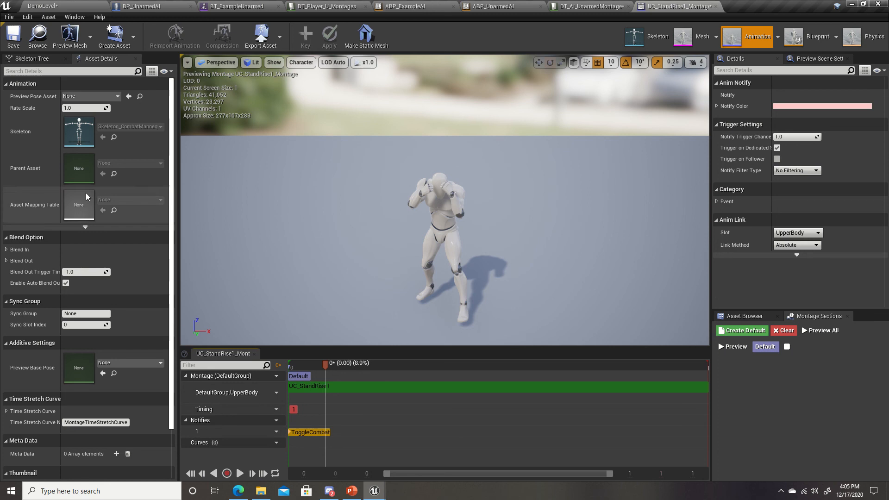
left_click(16, 40)
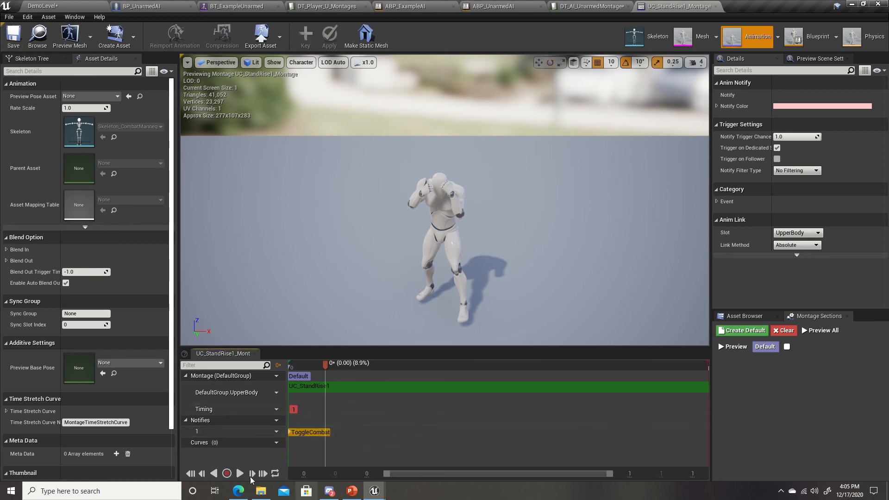
left_click(240, 473)
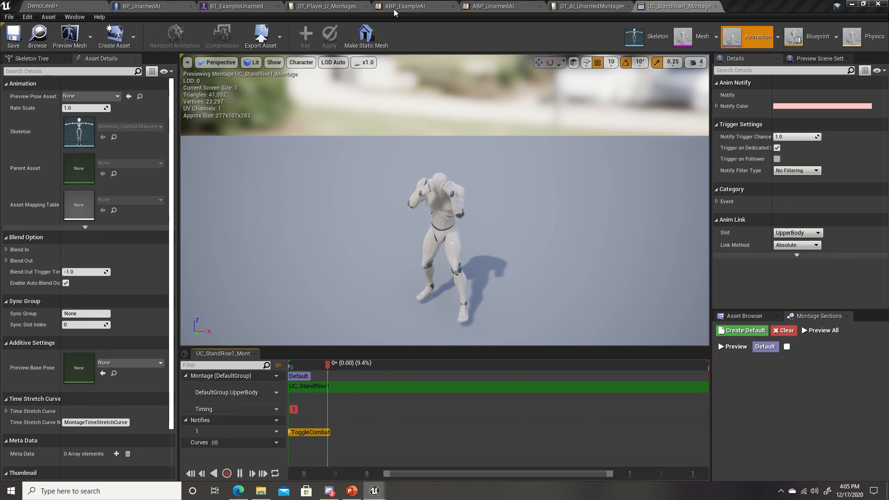
Assign UC_StandRise1_Montage to the DrawWeapon row of the DT_AI_UnarmedMontages data table, check the DisarmWeapon row and save the table.
left_click(364, 6)
left_click(490, 9)
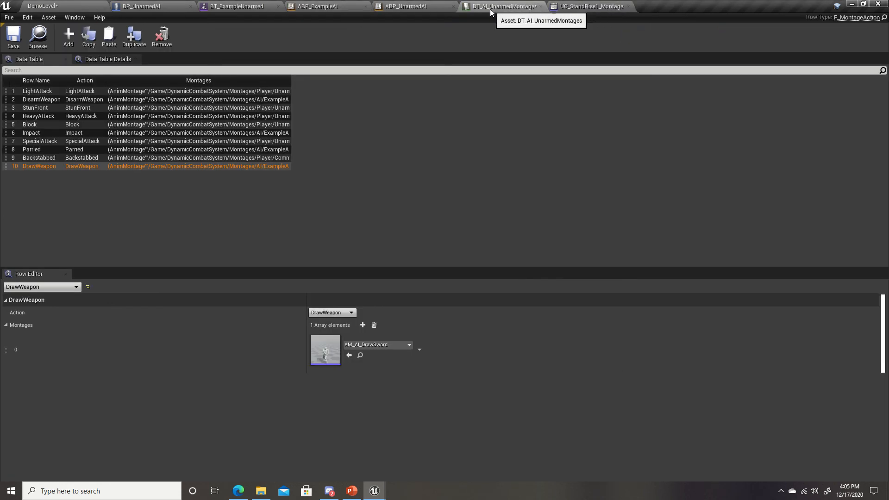
left_click(40, 167)
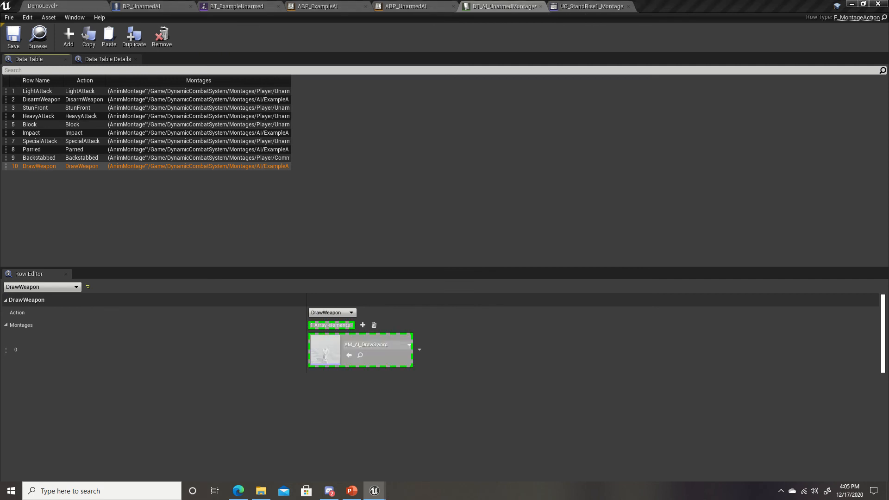
left_click_drag(1, 343, 326, 351)
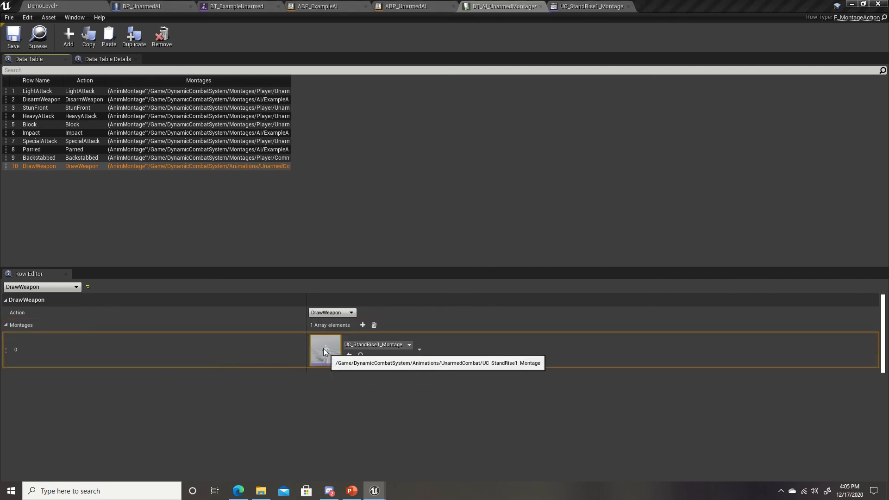
left_click(43, 99)
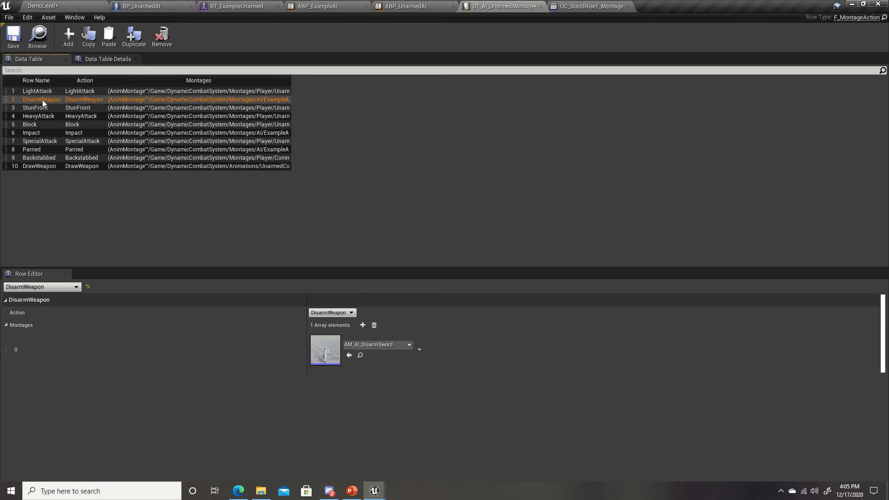
left_click_drag(0, 185, 442, 138)
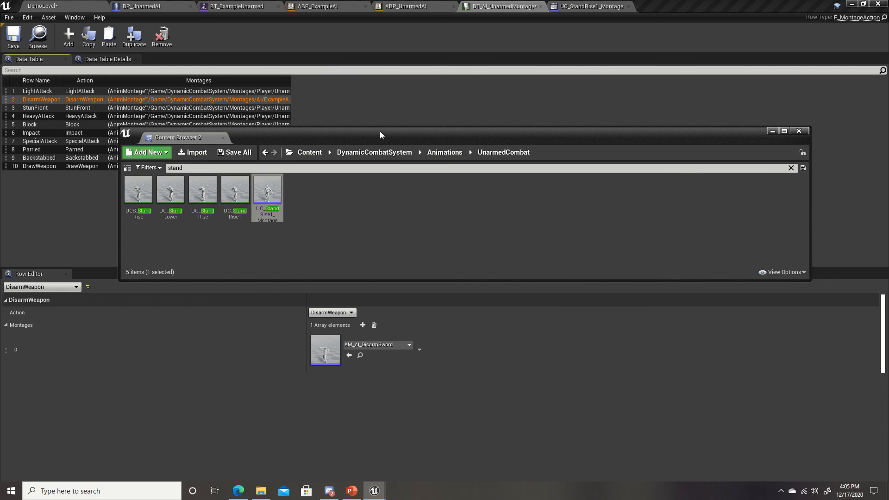
left_click_drag(380, 132, 0, 141)
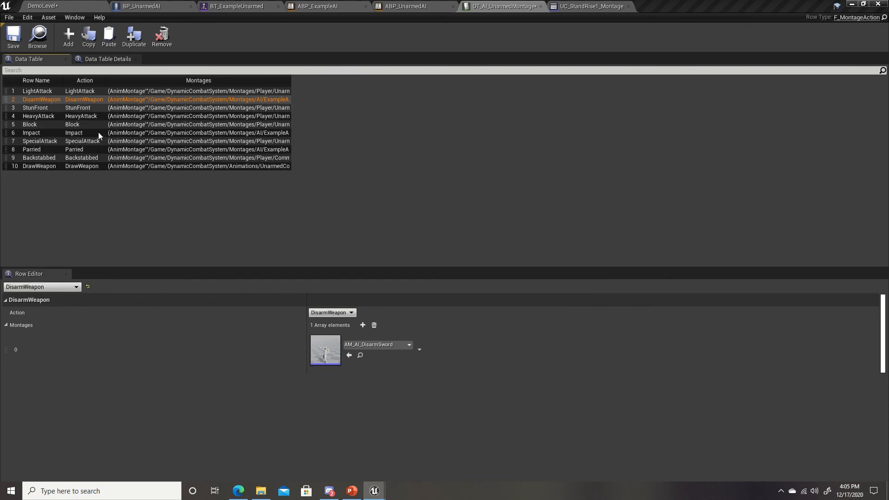
left_click(15, 49)
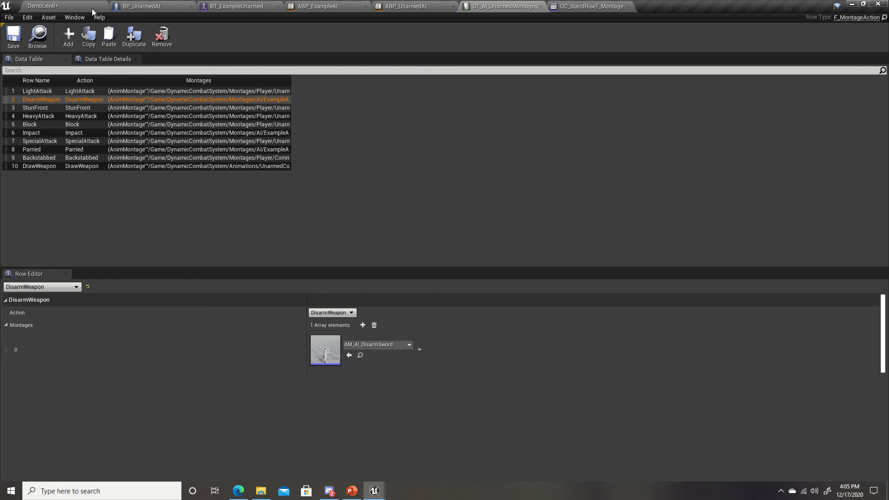
Run DemoLevel full screen several times to watch how the unarmed enemy enters combat when it notices the player.
left_click(76, 5)
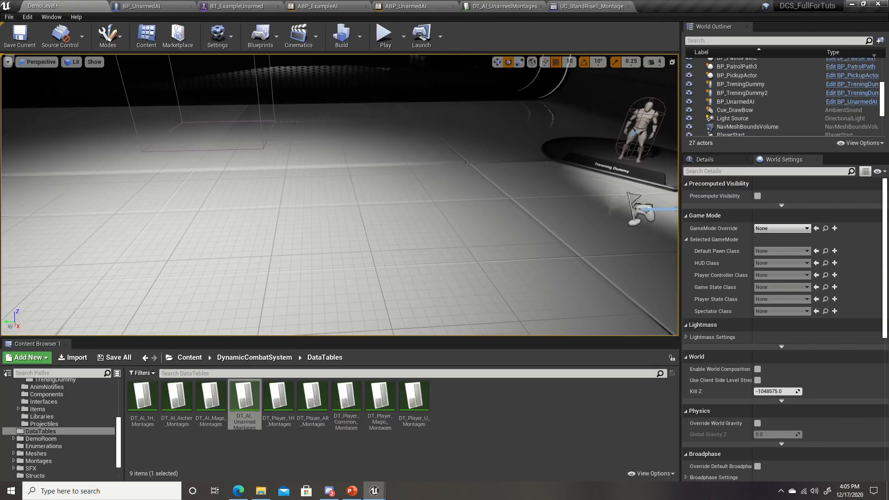
key("F11")
key("alt+p")
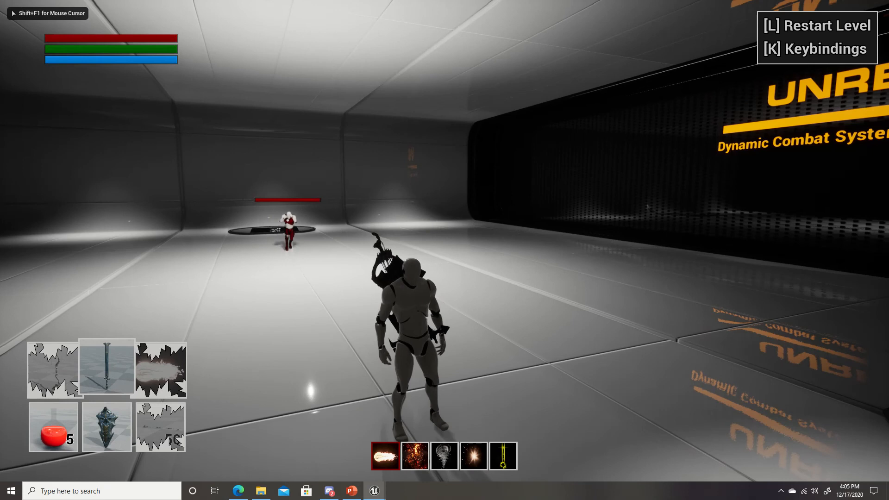
key("Escape")
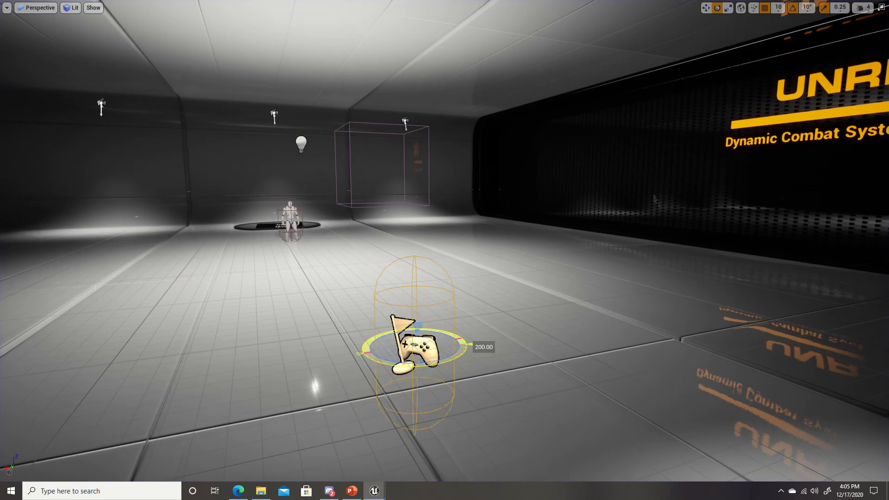
right_click_drag(407, 363, 399, 363)
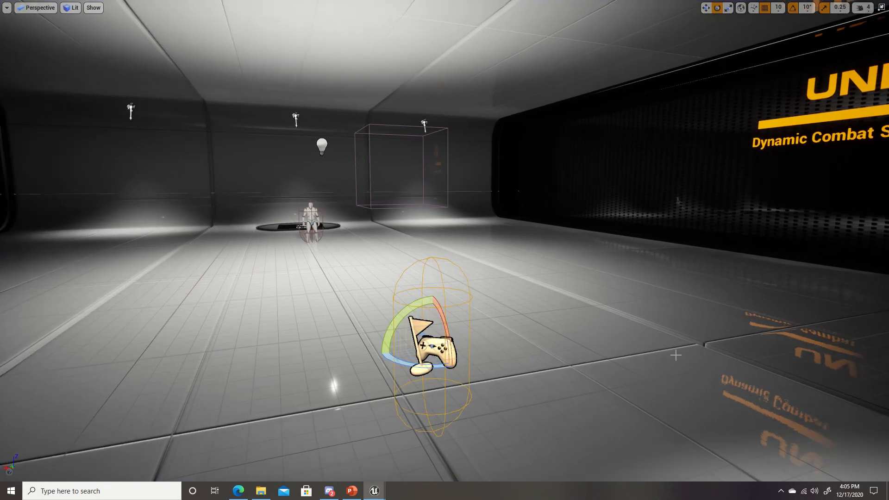
key("alt+p")
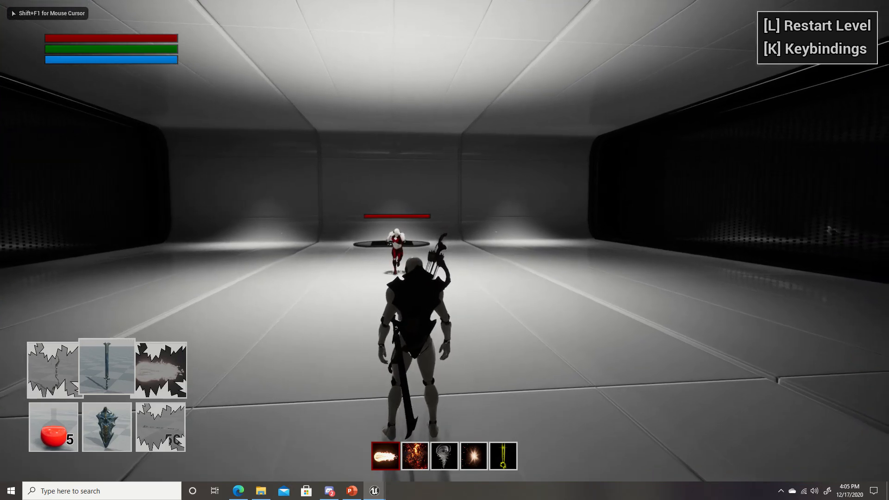
key("Escape")
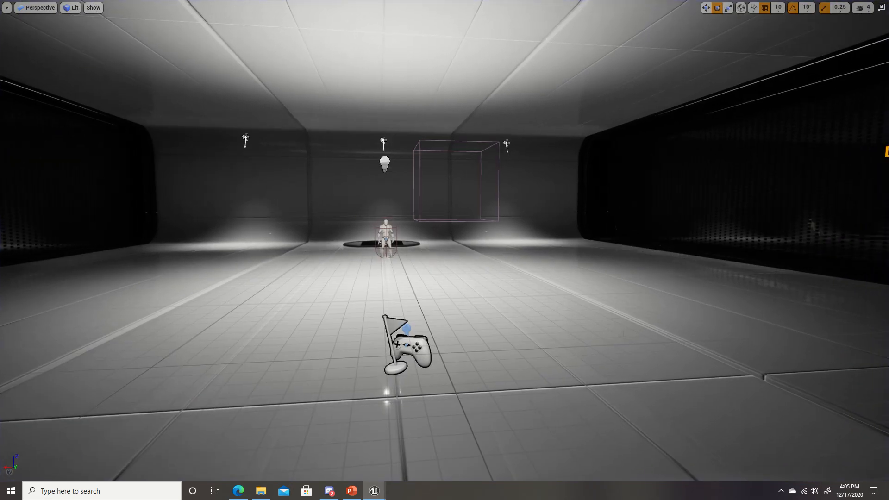
key("alt+p")
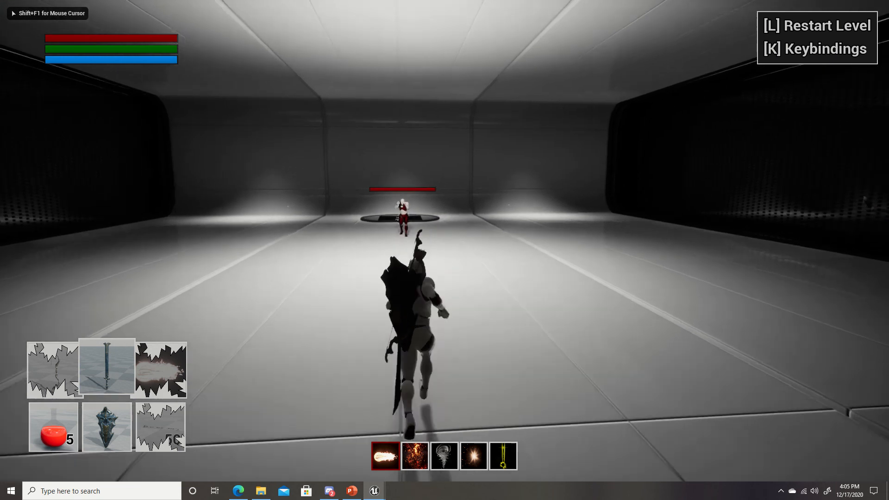
key("Escape")
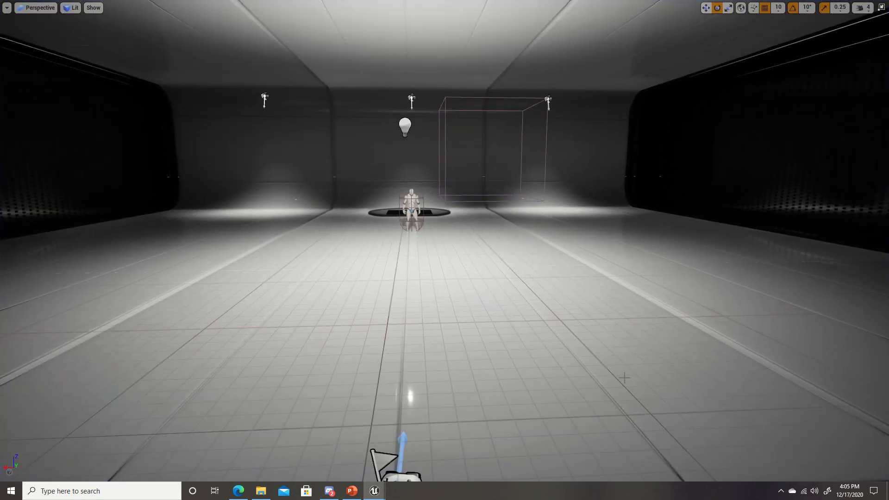
Play-test DemoLevel again, lock on to the unarmed enemy and fight it with the sword while circling around it.
key("alt+p")
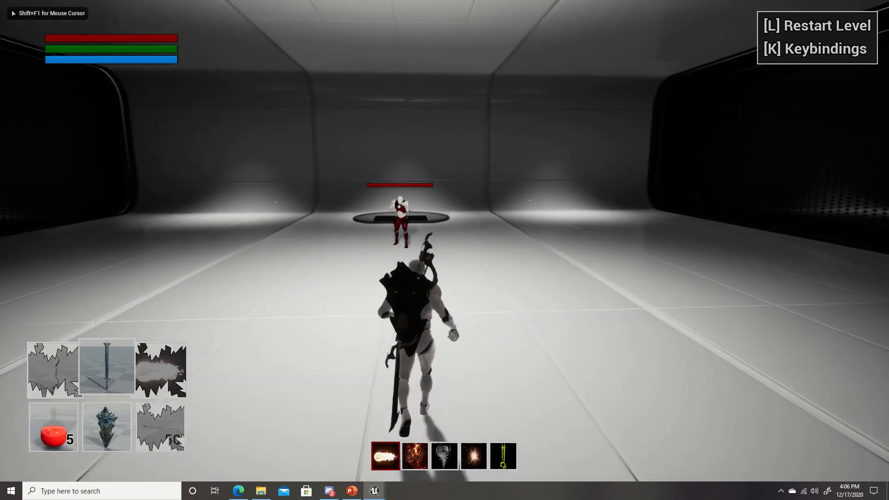
key("Tab")
key("a")
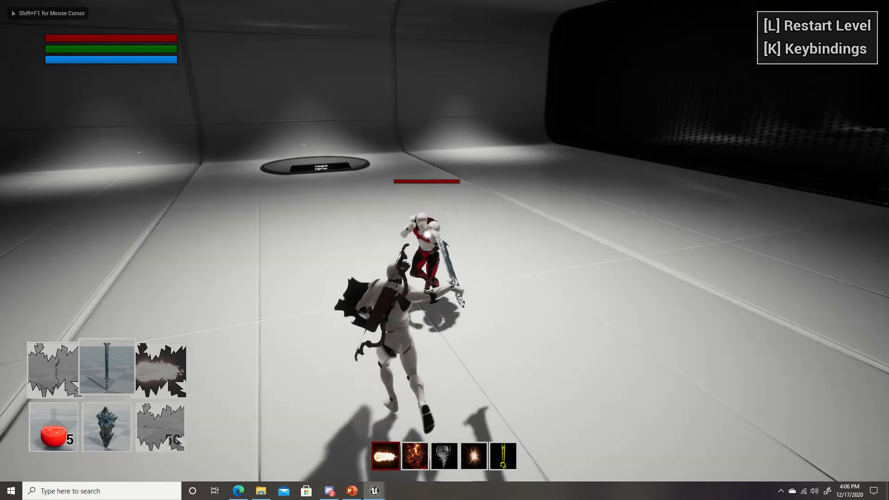
key("d")
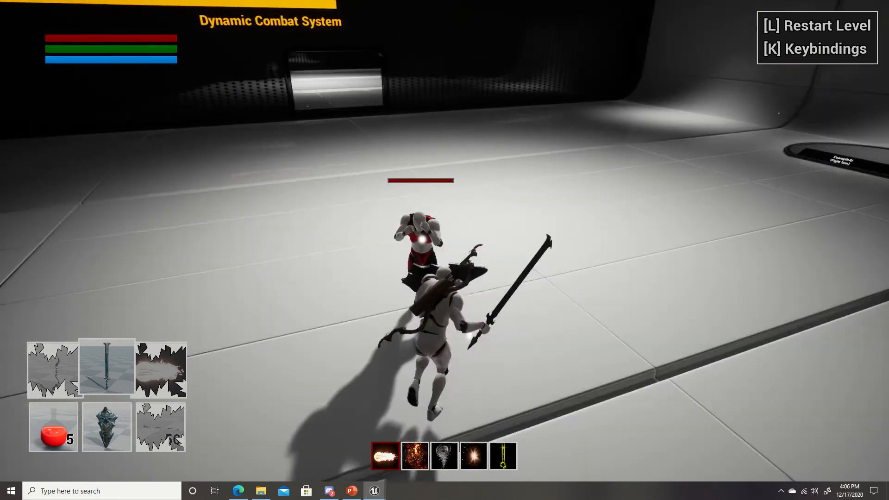
left_click(444, 250)
left_click(444, 250)
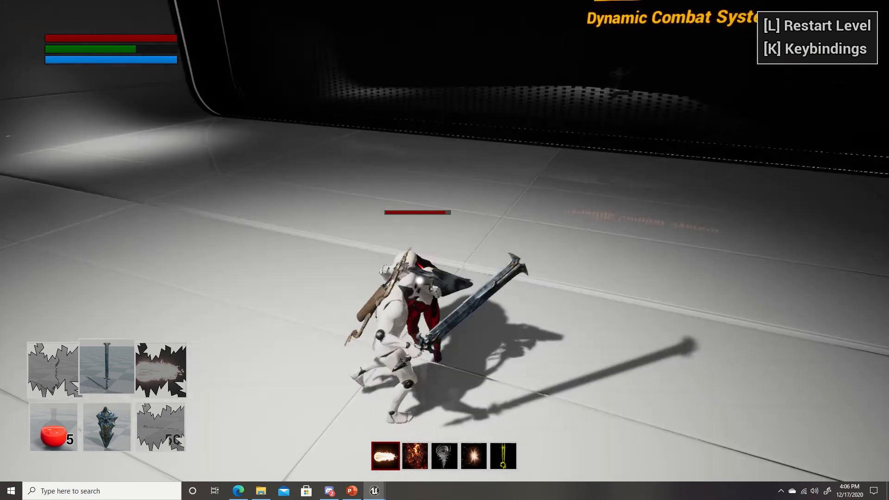
left_click(445, 250)
left_click(444, 250)
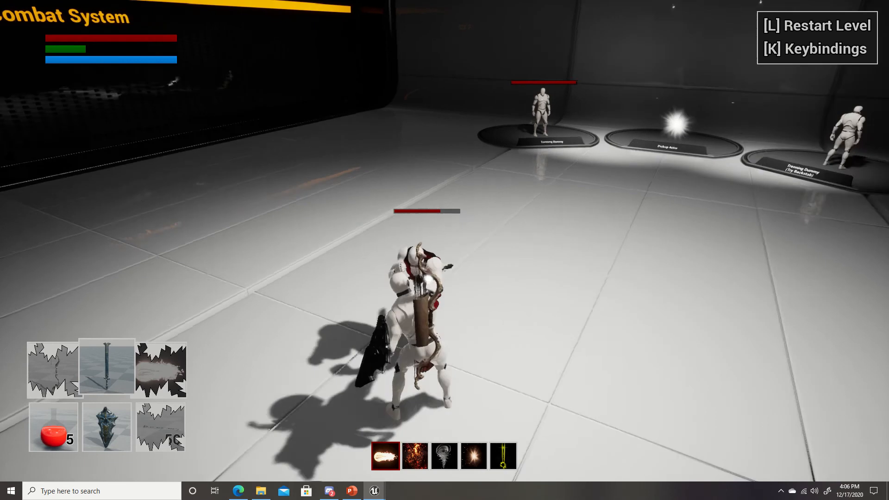
key("a")
key("d")
key("a")
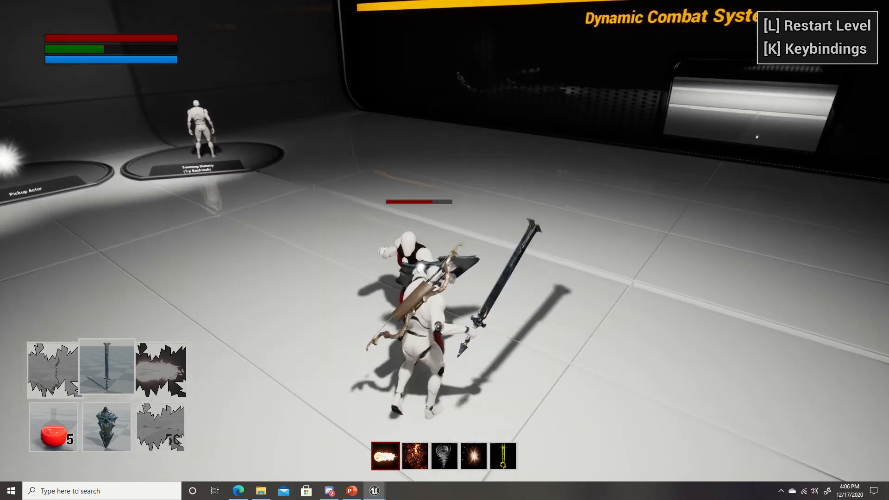
left_click(445, 250)
left_click(445, 250)
left_click(445, 250)
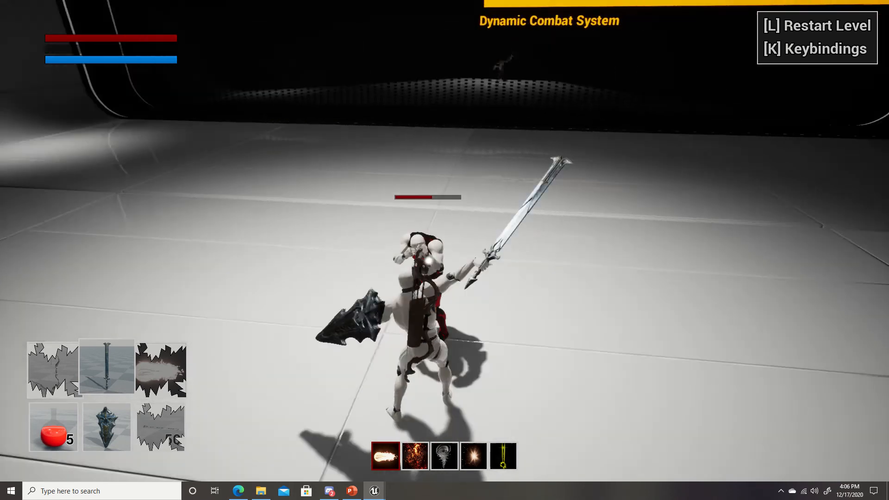
left_click(445, 250)
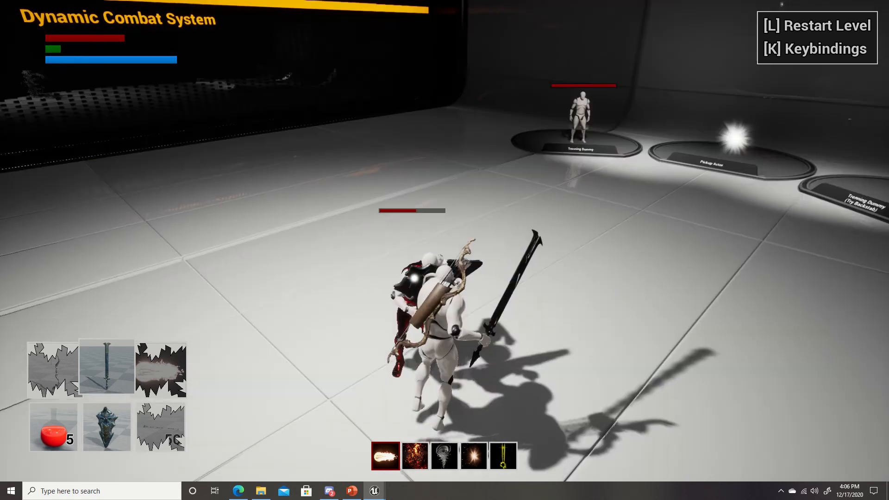
left_click(444, 250)
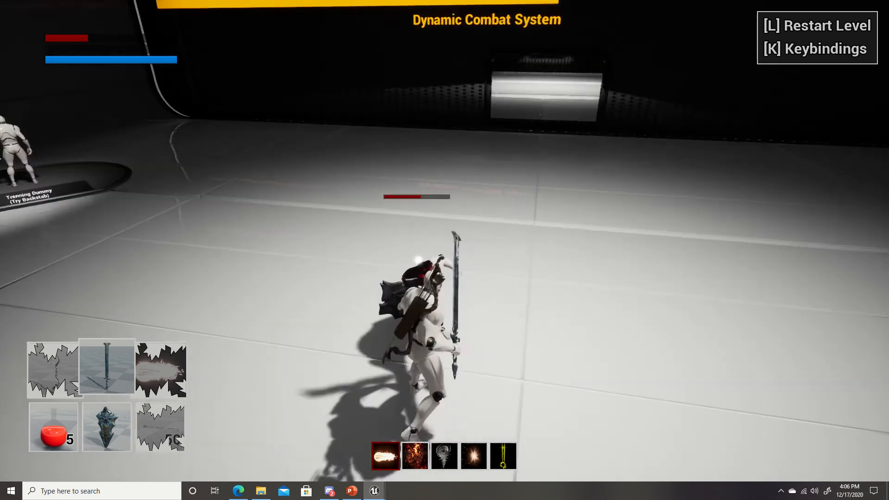
left_click(444, 249)
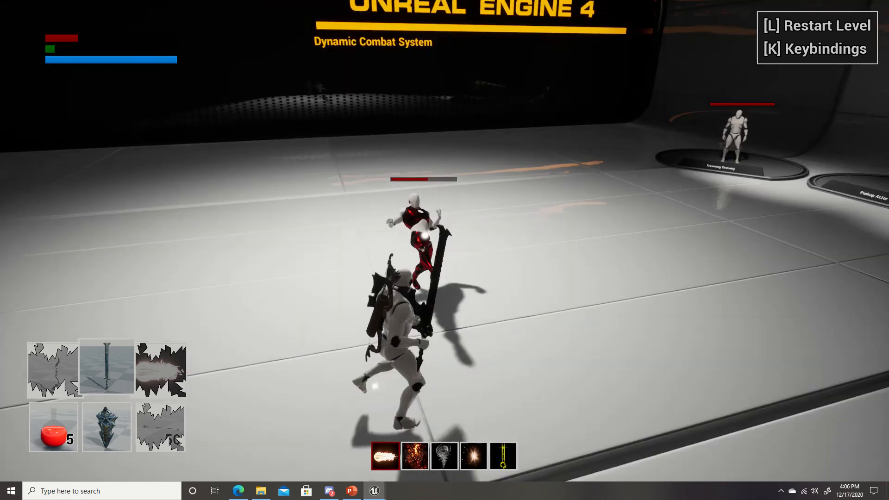
key("a")
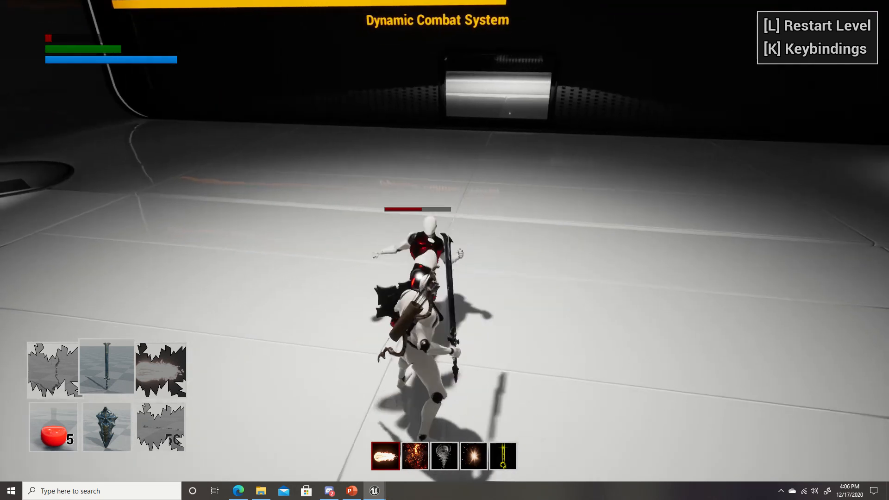
left_click(445, 250)
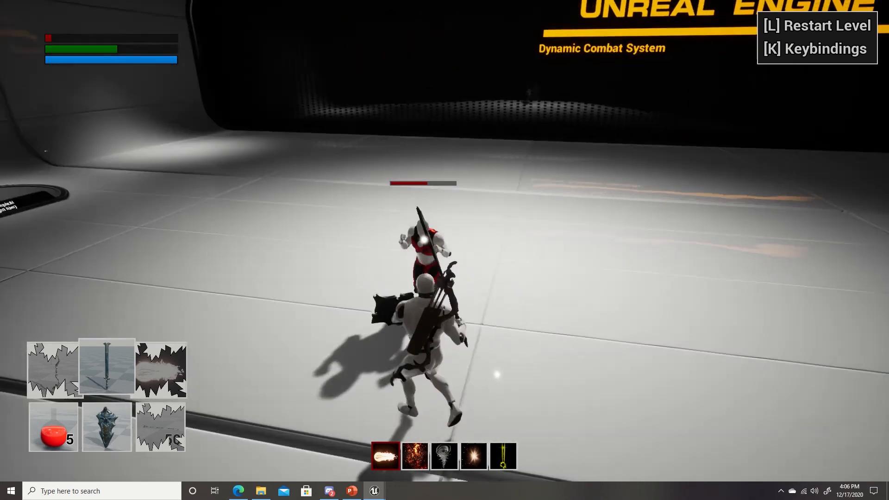
key("d")
left_click(445, 250)
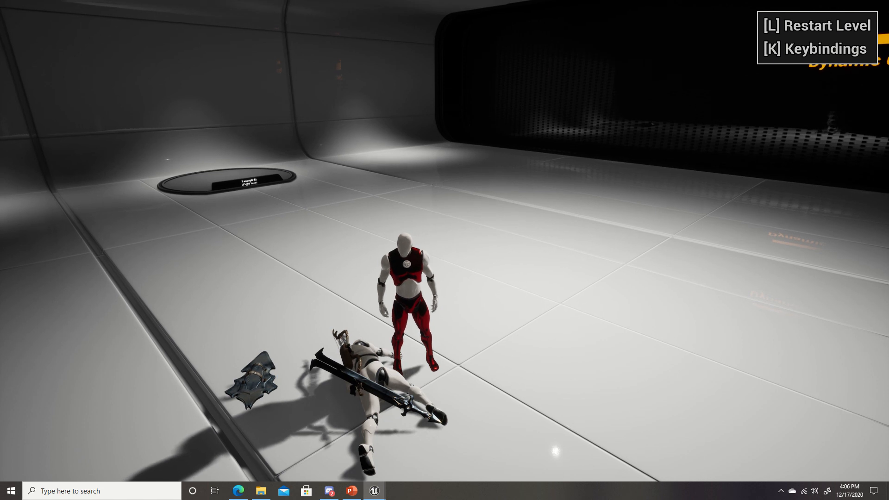
Release the mouse from the running game, leave the full-screen view and bring the floating UnarmedCombat content browser fully into view.
key("shift+F1")
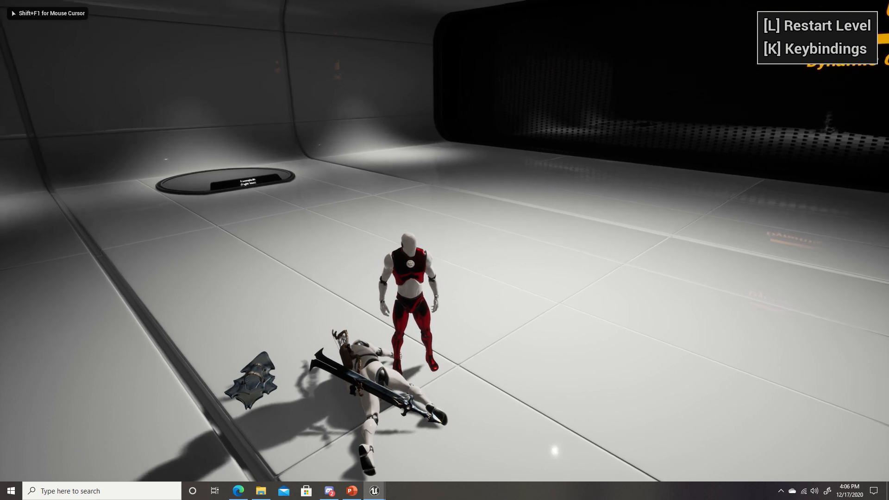
key("F11")
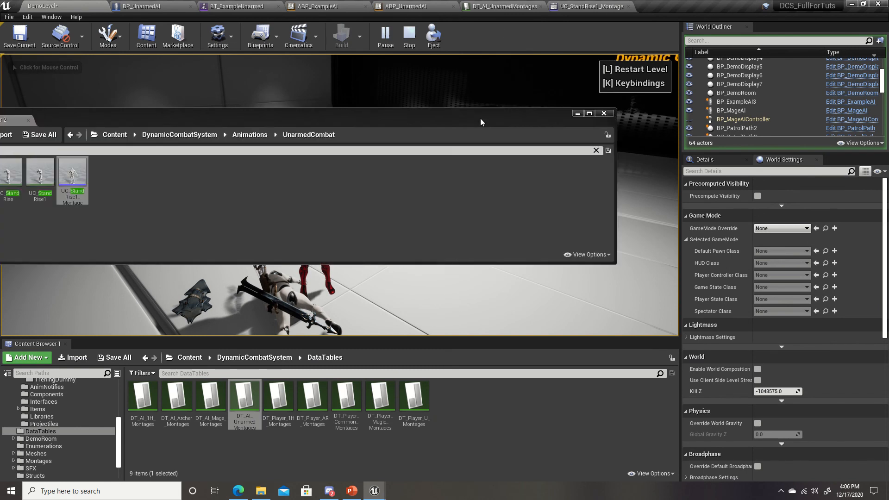
left_click(604, 127)
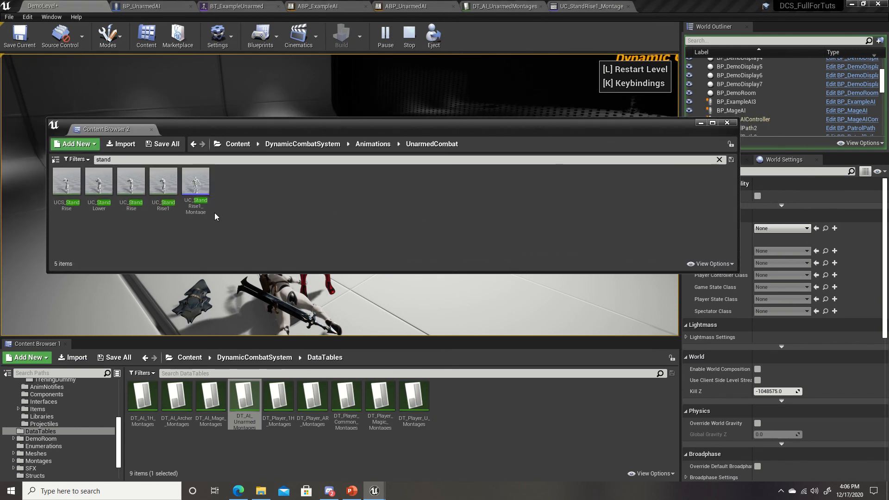
Duplicate the UC_StandLower animation, set the additive anim type of the copy to No additive and save it.
right_click(101, 183)
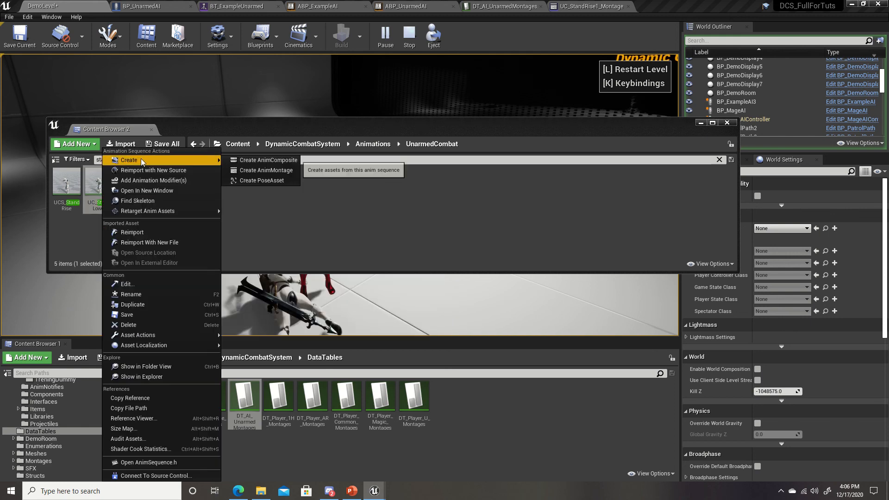
left_click(147, 305)
key("Return")
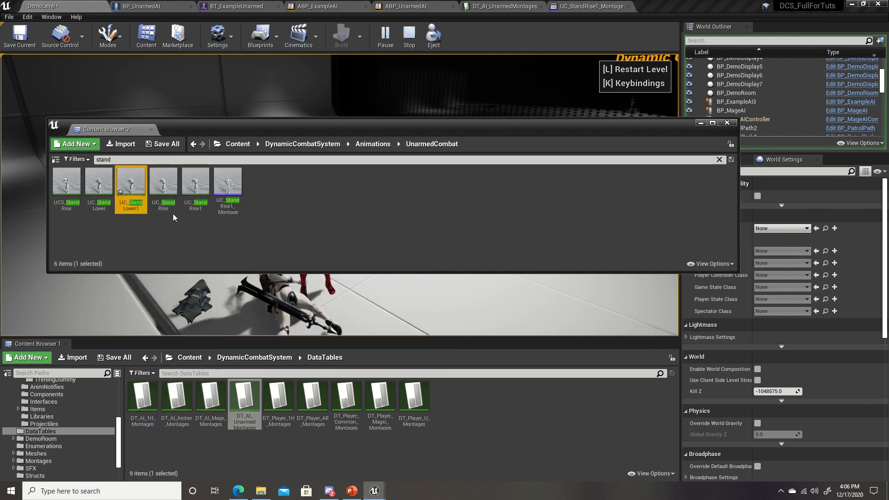
double_click(129, 187)
left_click(93, 286)
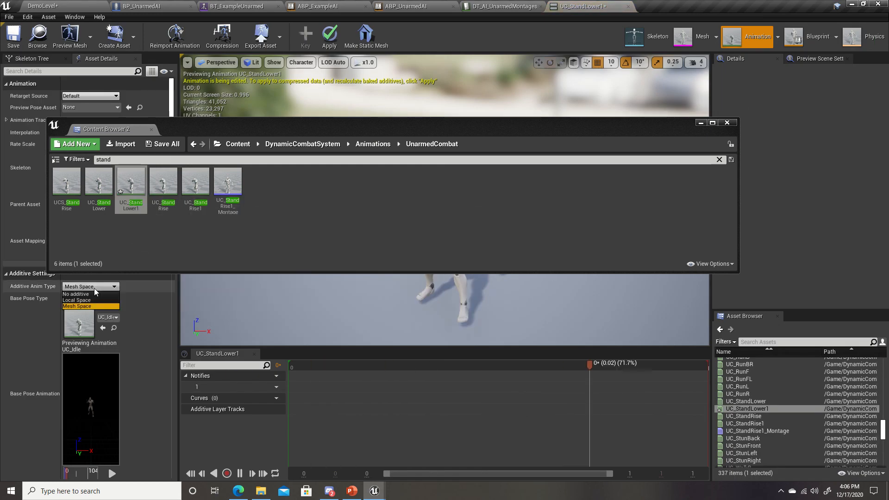
left_click(93, 293)
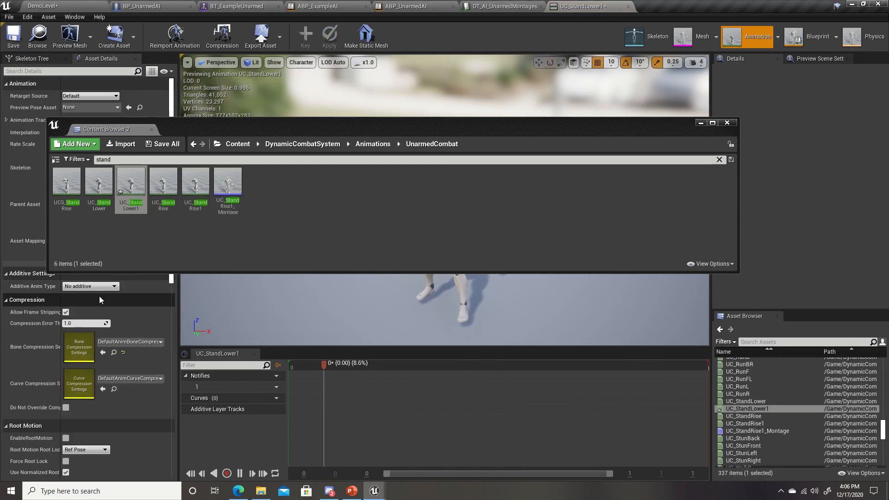
left_click(13, 36)
Create an animation montage from UC_StandLower1 in the UnarmedCombat folder and open it for editing.
left_click(71, 7)
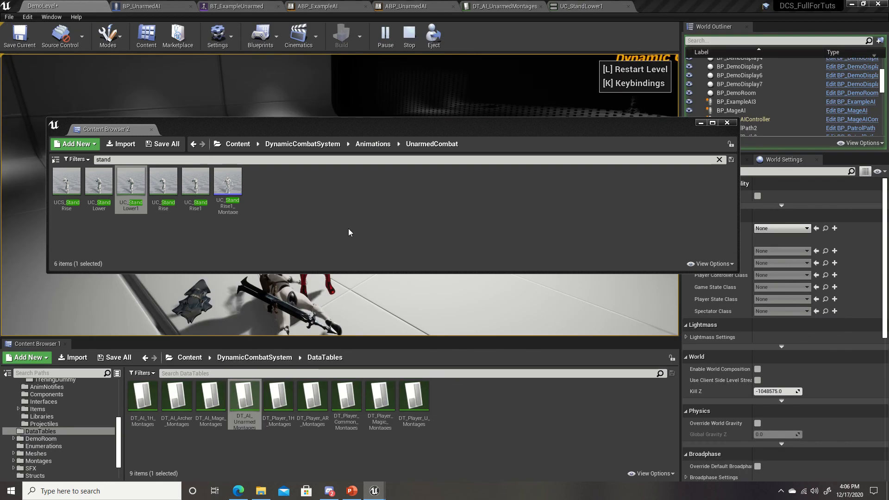
right_click(132, 183)
mouse_move(175, 160)
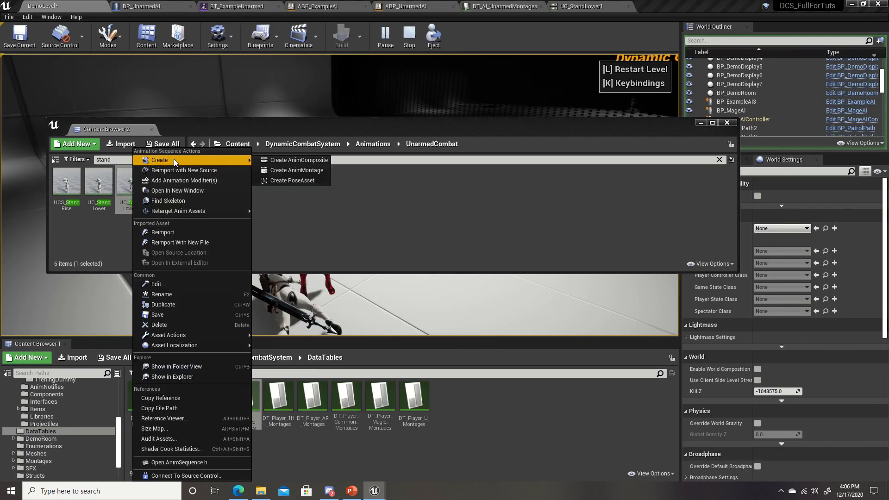
left_click(296, 170)
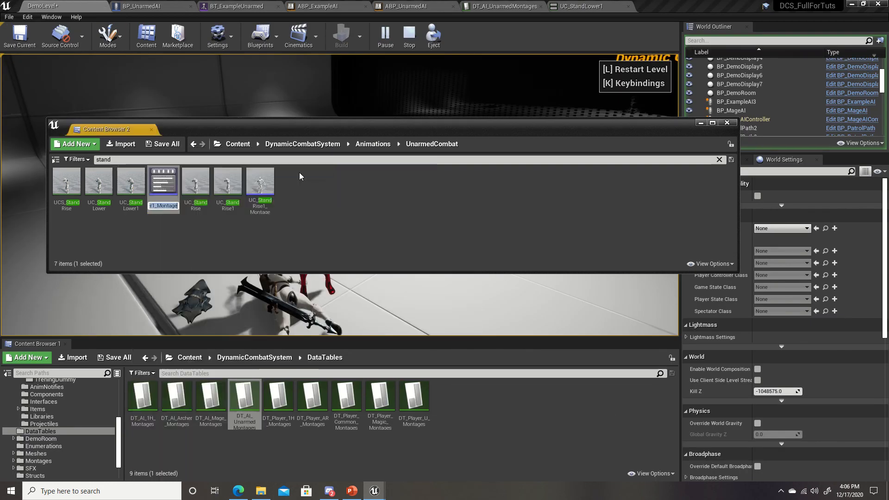
double_click(165, 188)
left_click_drag(473, 132, 0, 139)
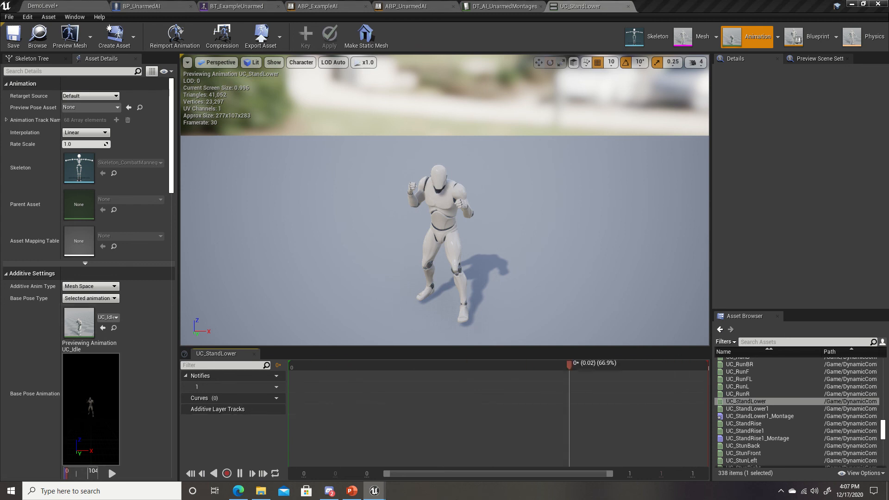
double_click(759, 416)
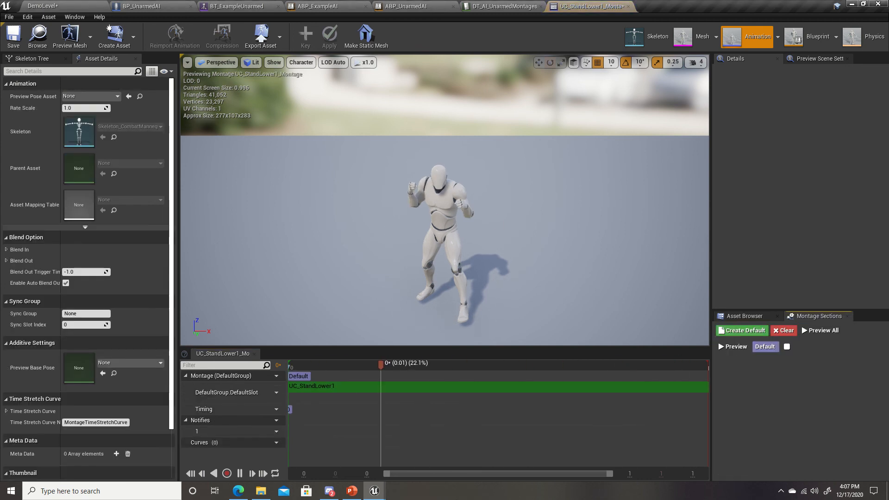
Add an AN_ToggleCombat notify to UC_StandLower1_Montage and place it at the very start of the timeline.
right_click(294, 431)
mouse_move(331, 442)
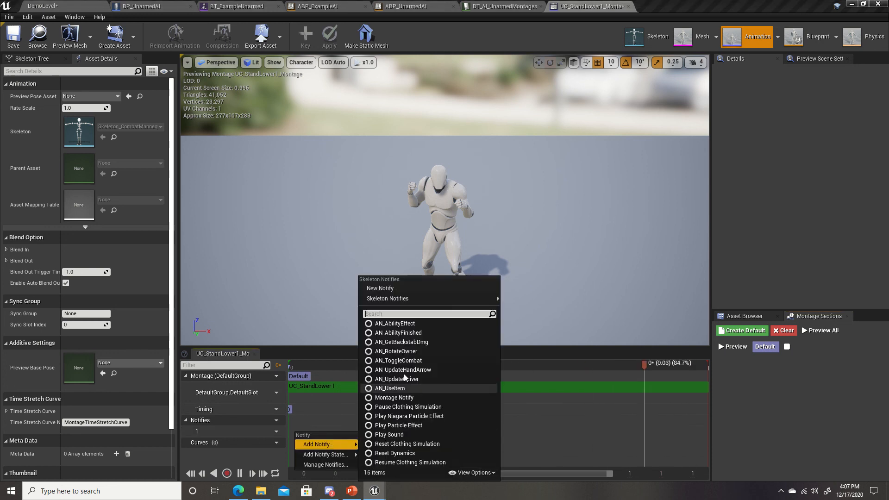
left_click(401, 360)
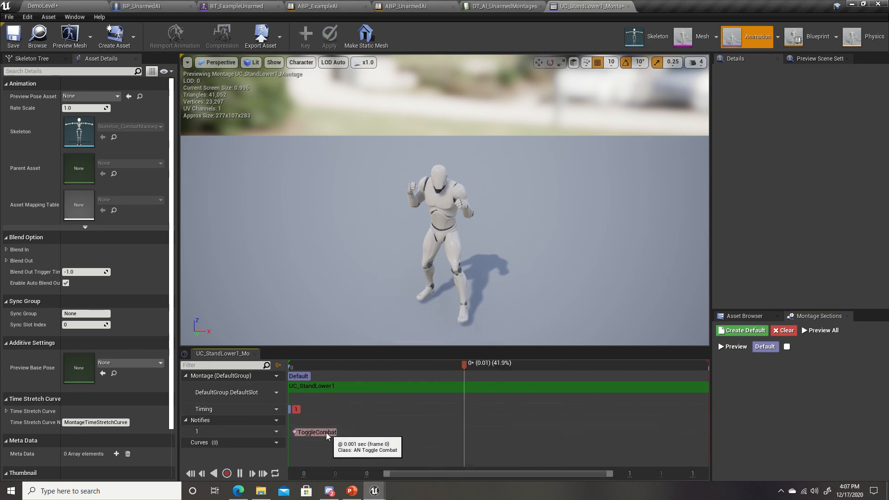
left_click_drag(326, 432, 318, 433)
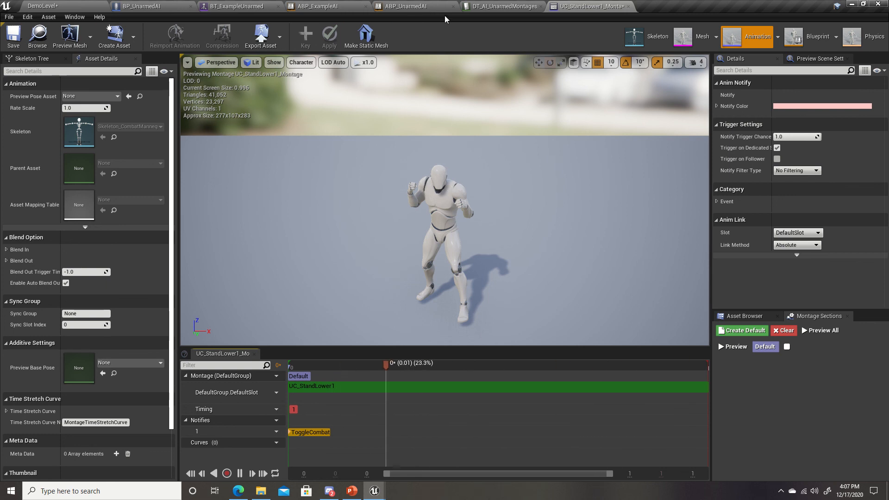
Assign UC_StandLower1_Montage to the DisarmWeapon row of DT_AI_UnarmedMontages and save all modified assets.
left_click(505, 6)
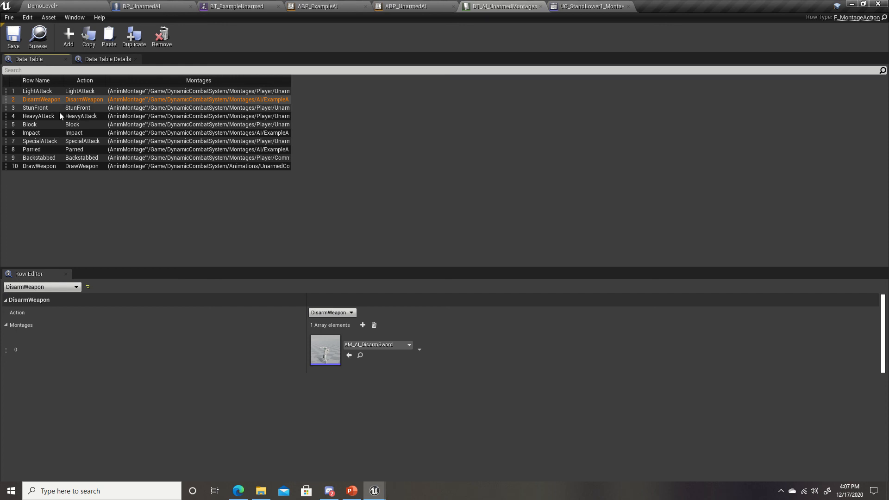
left_click_drag(504, 6, 324, 353)
left_click(76, 10)
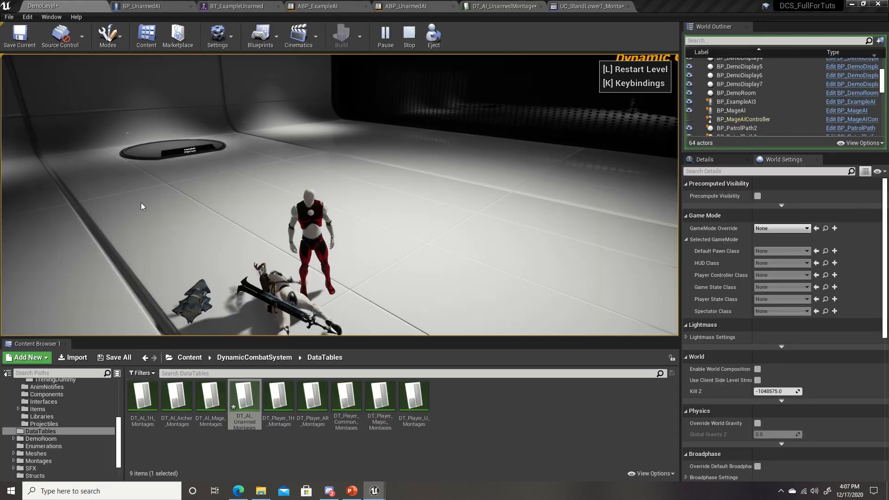
left_click(122, 358)
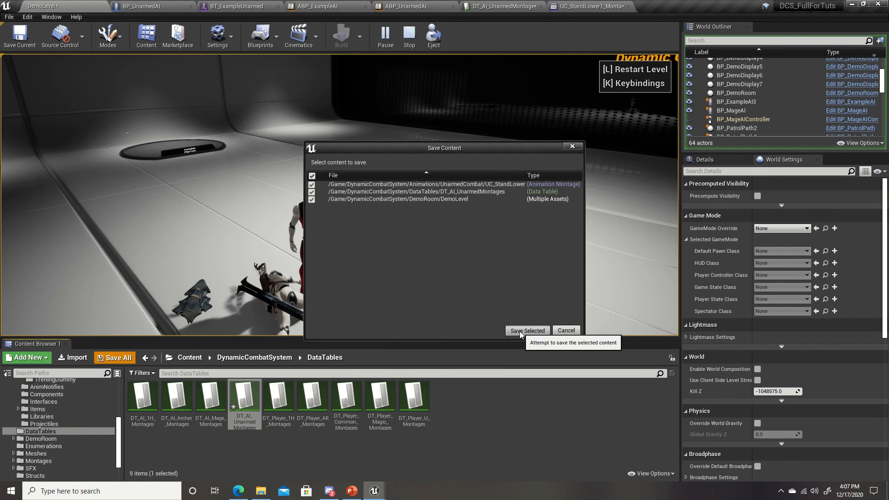
left_click(528, 332)
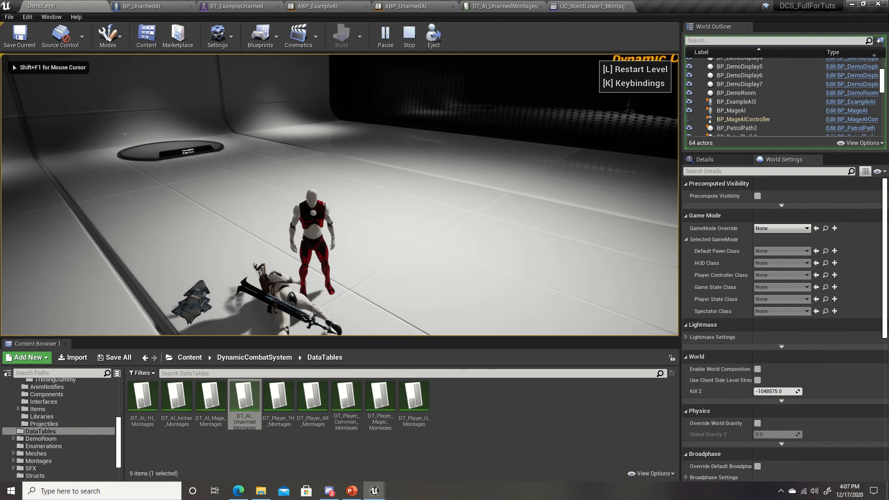
Play-test DemoLevel full screen to check how the unarmed enemy leaves combat after defeating the player, and return to the normal editor layout.
key("F11")
key("Escape")
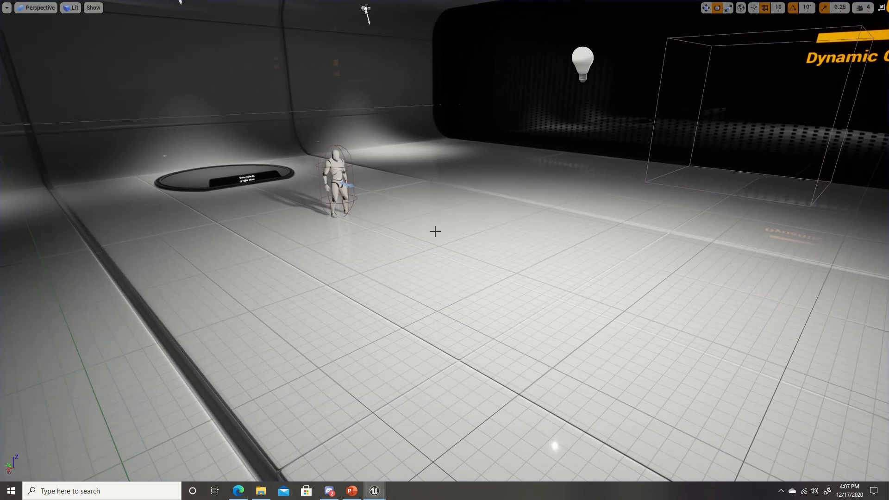
key("alt+p")
key("w")
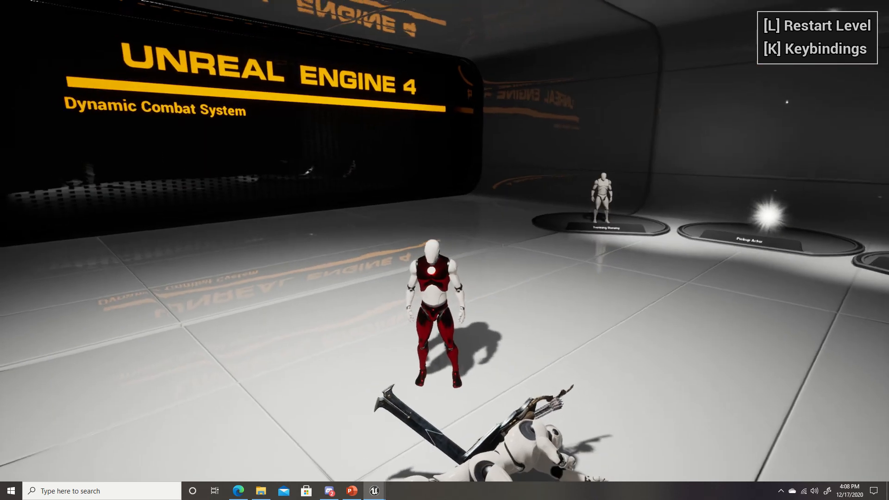
key("Escape")
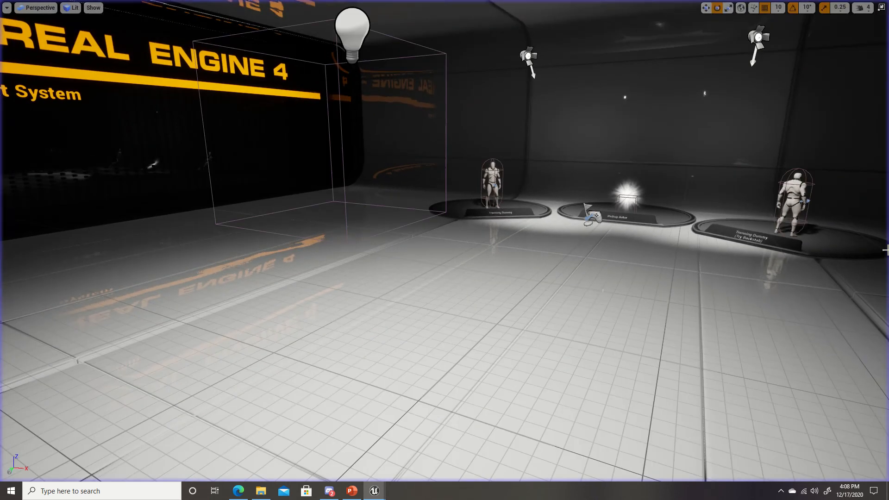
mouse_move(590, 286)
right_mouse_down()
mouse_move(598, 291)
mouse_move(589, 288)
right_mouse_up()
key("F11")
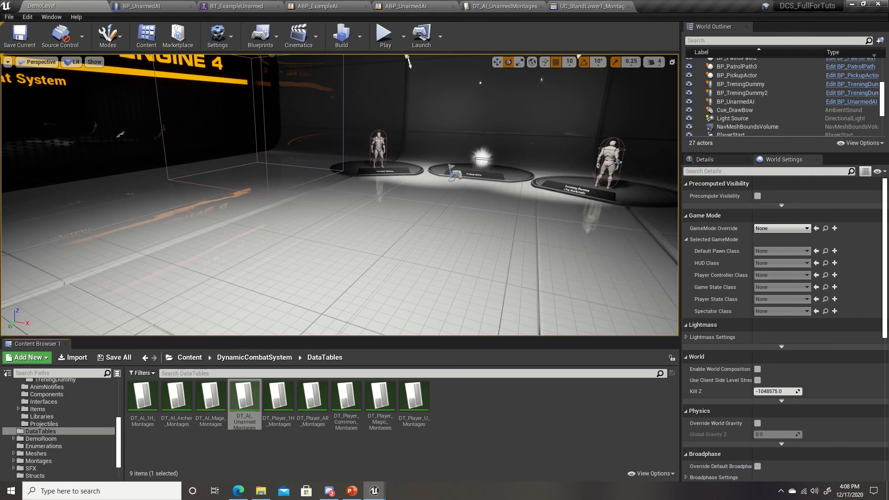
right_click_drag(388, 248, 391, 248)
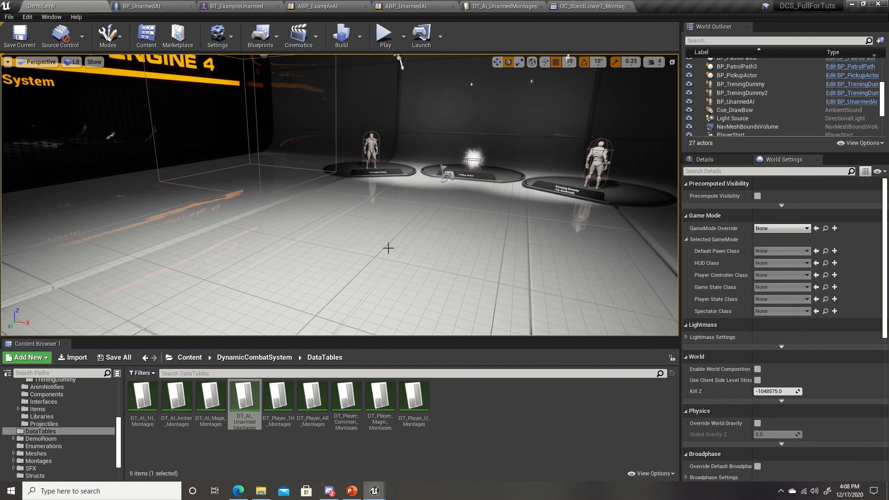